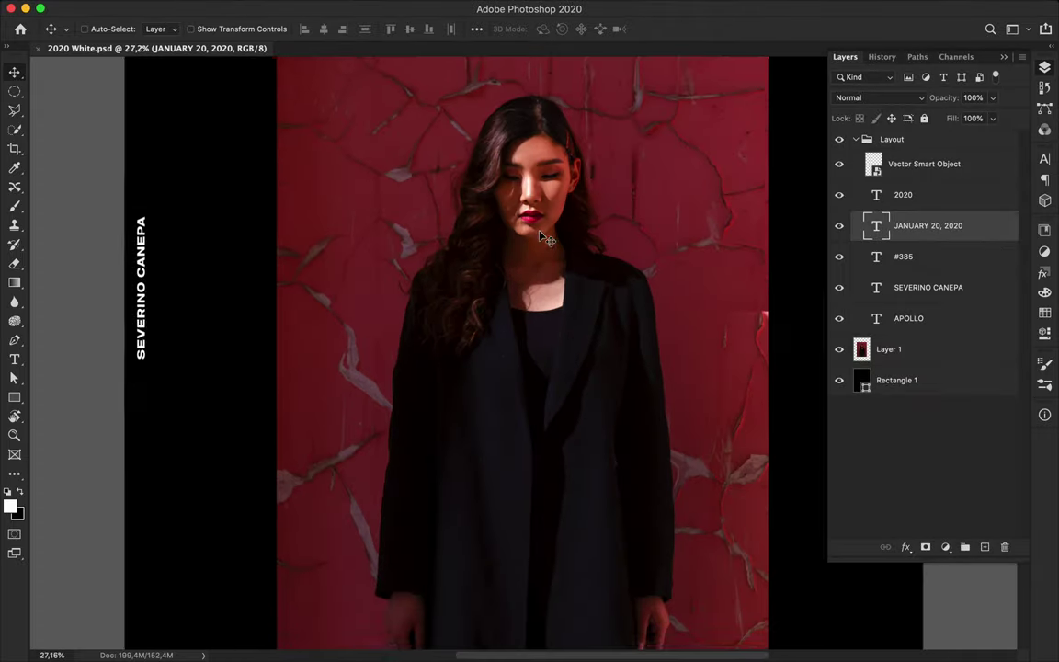
pyautogui.scroll(4, 485, 207)
# Trace a Pen-tool path around the model's hair outline
pyautogui.press('p')
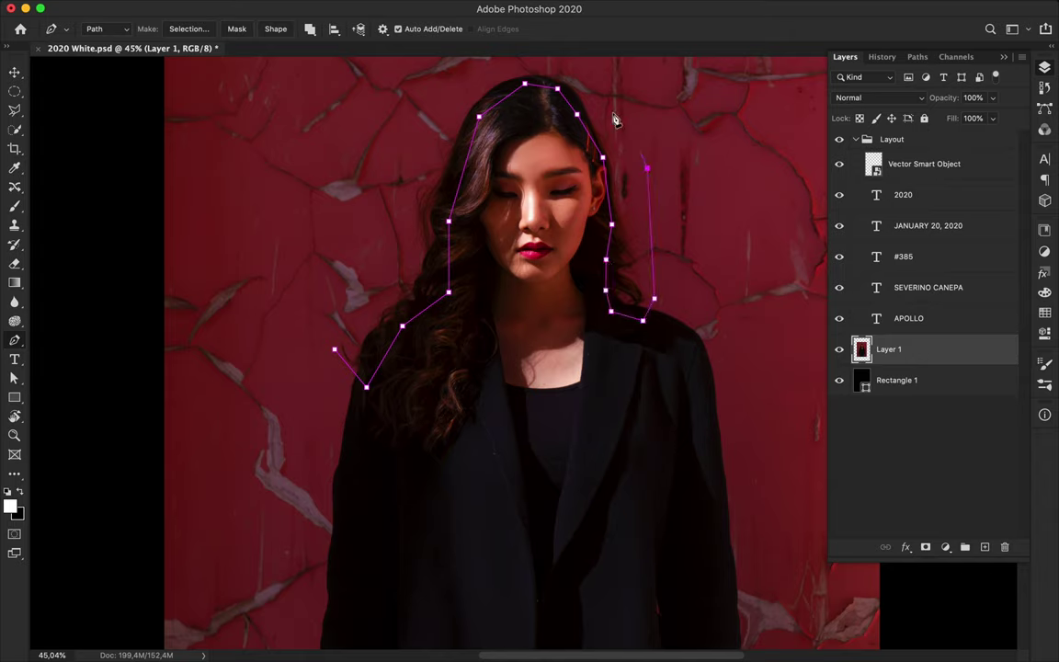
pyautogui.click(521, 60)
pyautogui.click(459, 63)
pyautogui.click(405, 195)
pyautogui.click(380, 274)
pyautogui.click(333, 350)
# Close the hair path, convert it to a selection, and copy it to a new Hair layer
pyautogui.click(101, 29)
pyautogui.click(189, 28)
pyautogui.press('Return')
pyautogui.hotkey('ctrl', 'j')
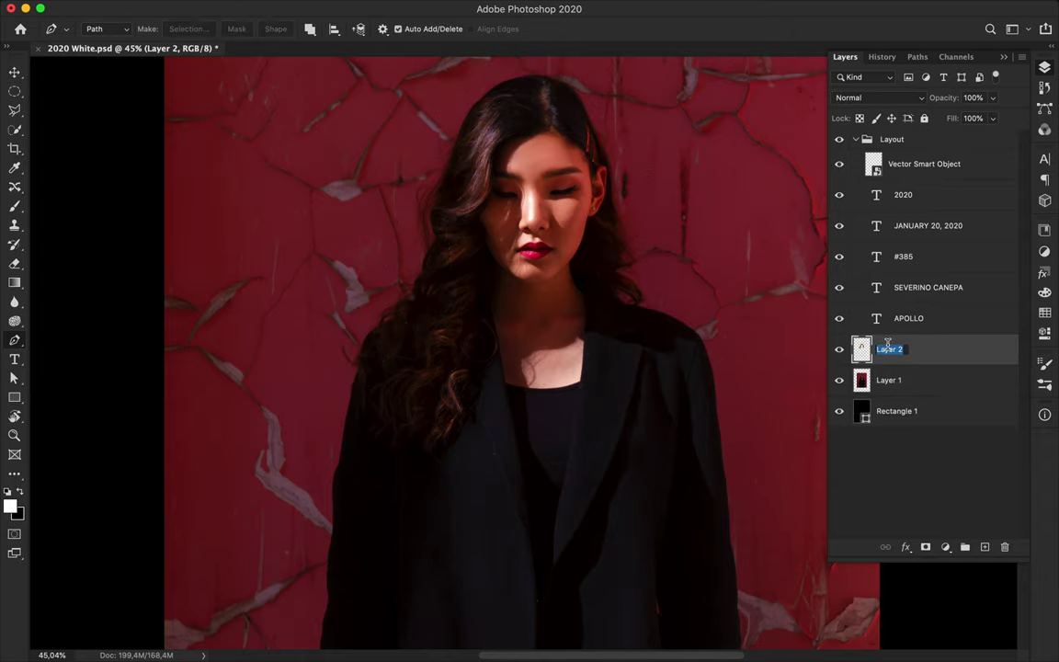
pyautogui.write('Hair')
pyautogui.press('w')
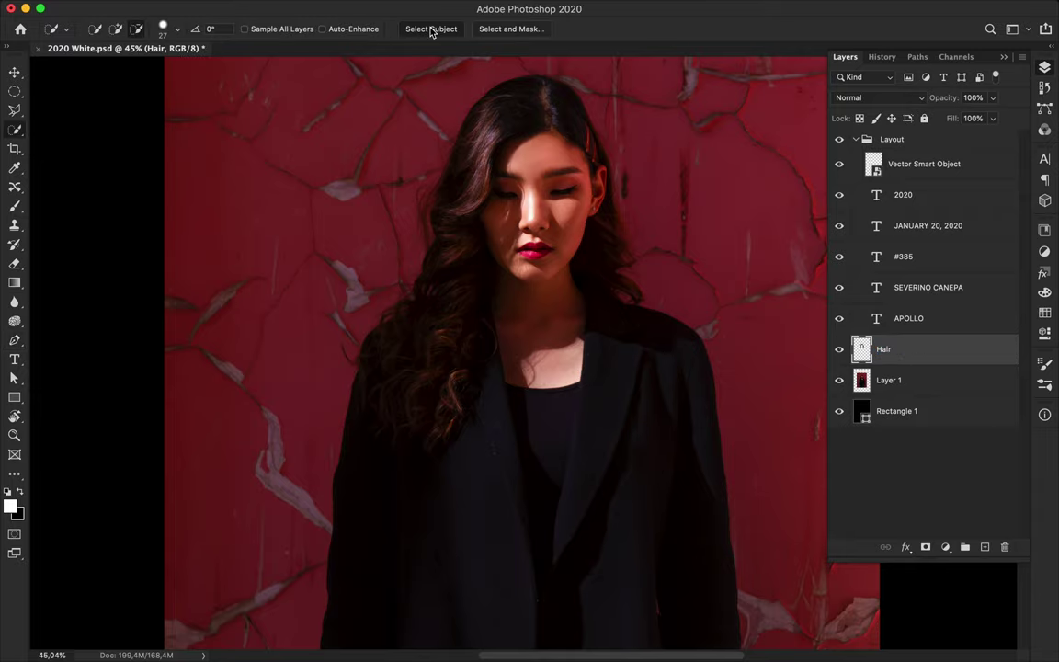
# Refine the left hair edge in Select and Mask with the Refine Edge Brush
pyautogui.click(530, 33)
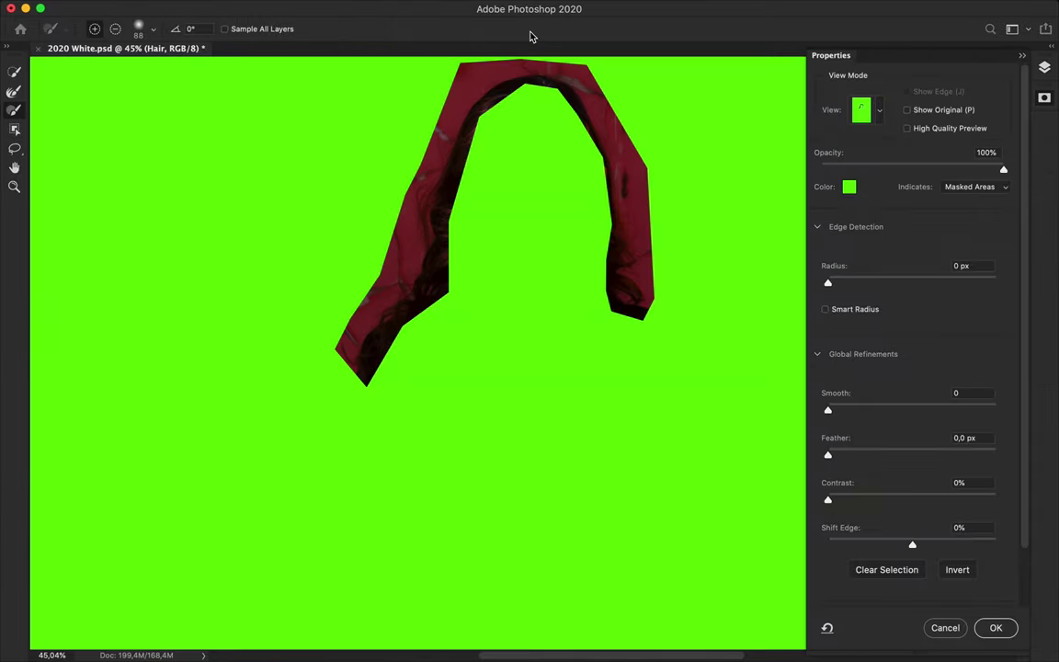
pyautogui.scroll(5, 515, 275)
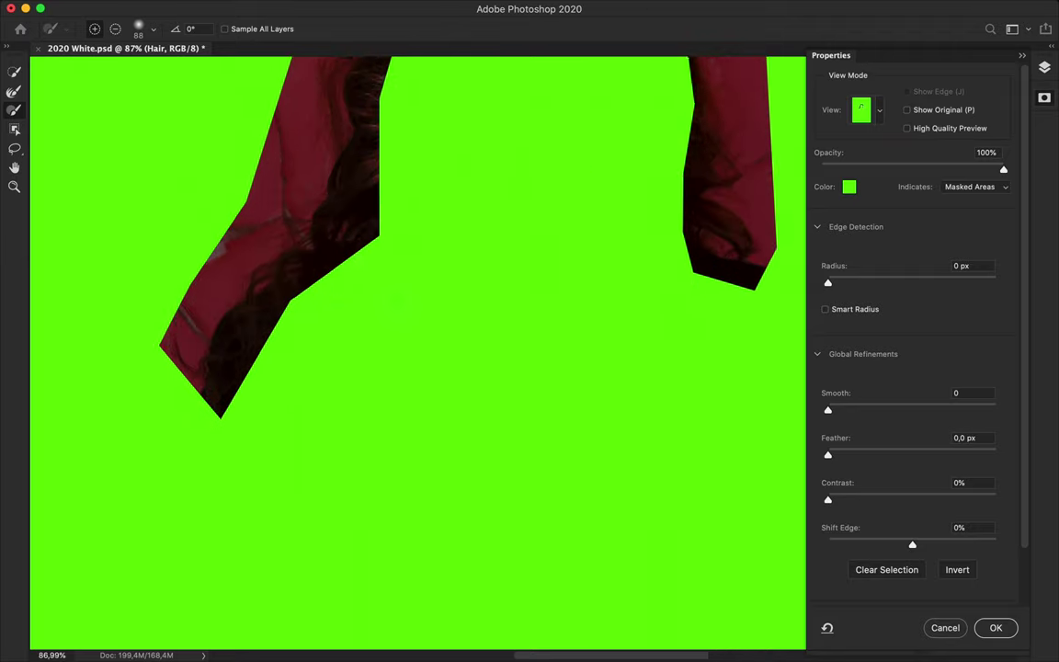
pyautogui.scroll(3, 515, 276)
pyautogui.press('r')
pyautogui.moveTo(267, 248); pyautogui.dragTo(226, 308)
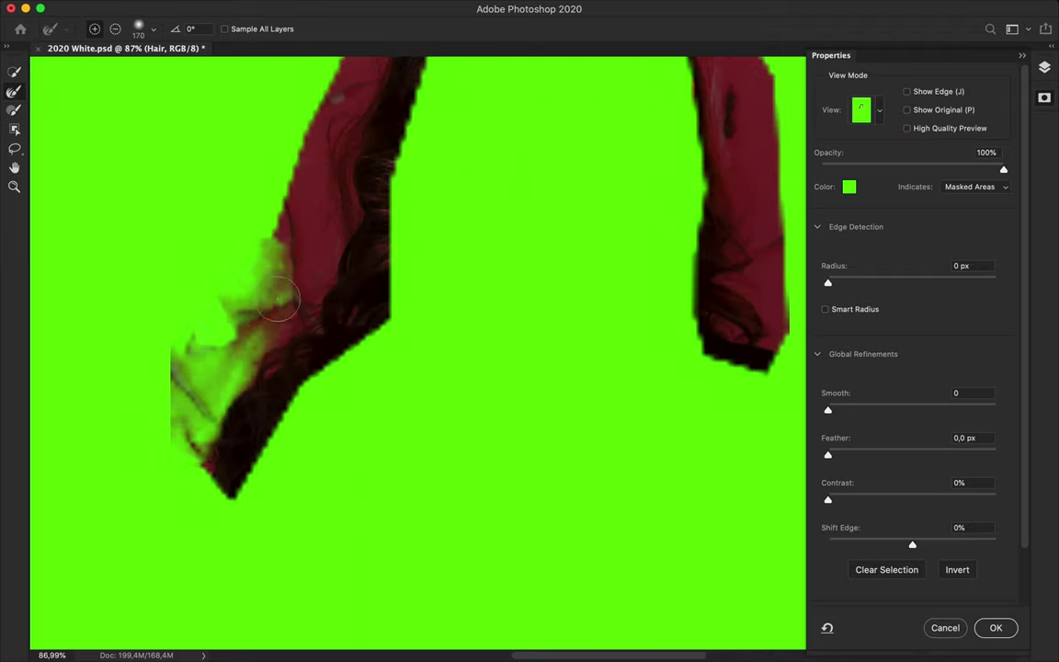
# Refine the top and right hair edges and finer left strands, then cancel the refinement
pyautogui.moveTo(216, 352)
pyautogui.mouseDown()
pyautogui.moveTo(380, 80)
pyautogui.moveTo(379, 92)
pyautogui.mouseUp()
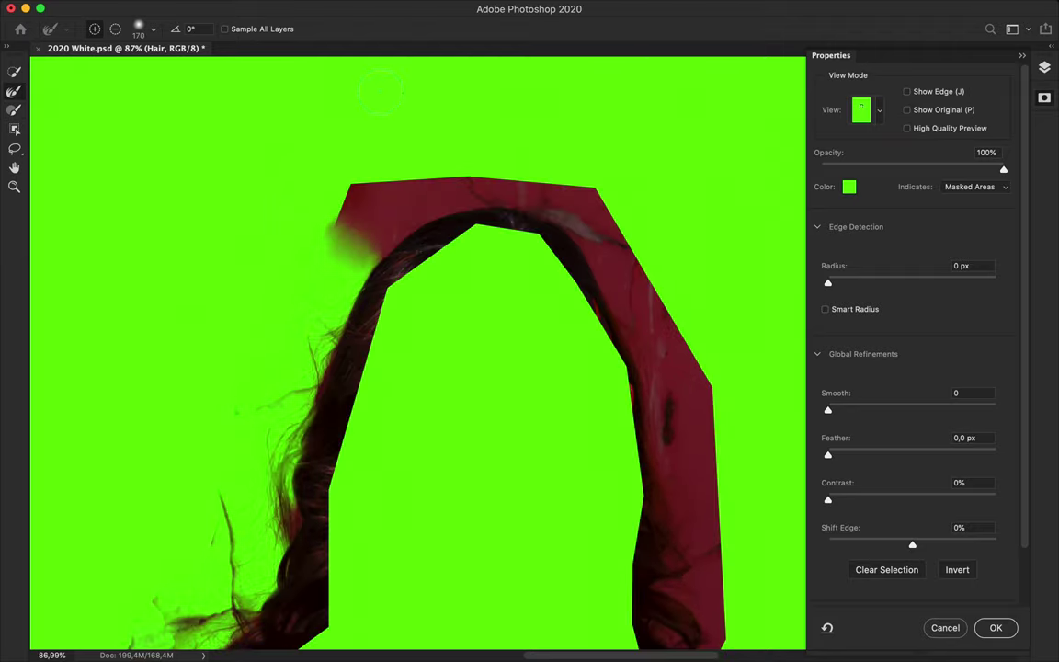
pyautogui.moveTo(347, 231)
pyautogui.mouseDown()
pyautogui.moveTo(630, 270)
pyautogui.moveTo(715, 486)
pyautogui.mouseUp()
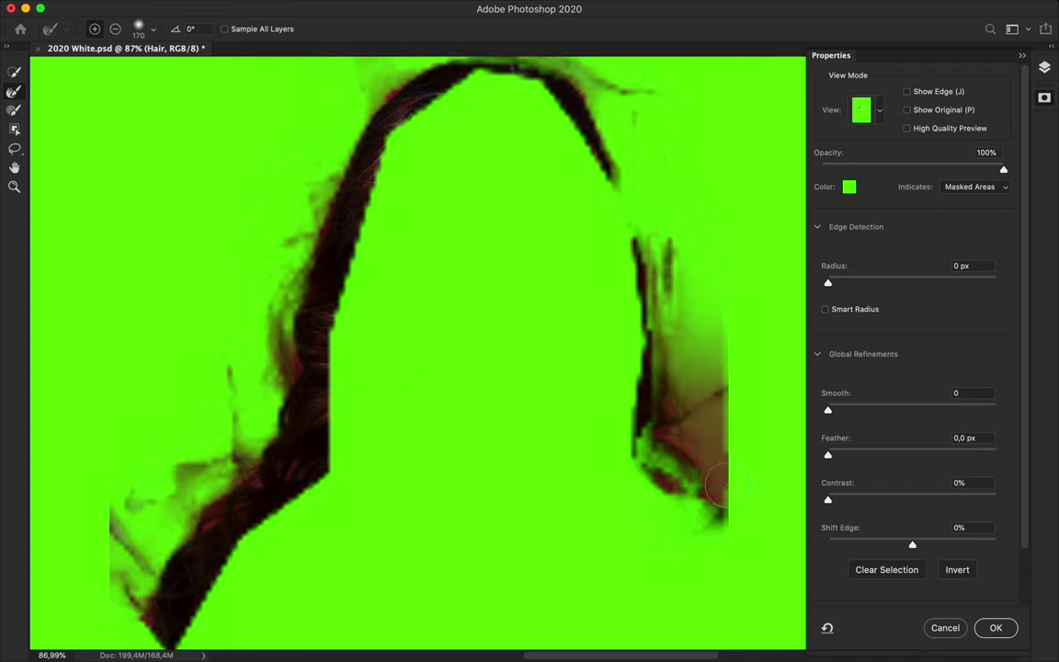
pyautogui.moveTo(727, 488); pyautogui.dragTo(717, 435)
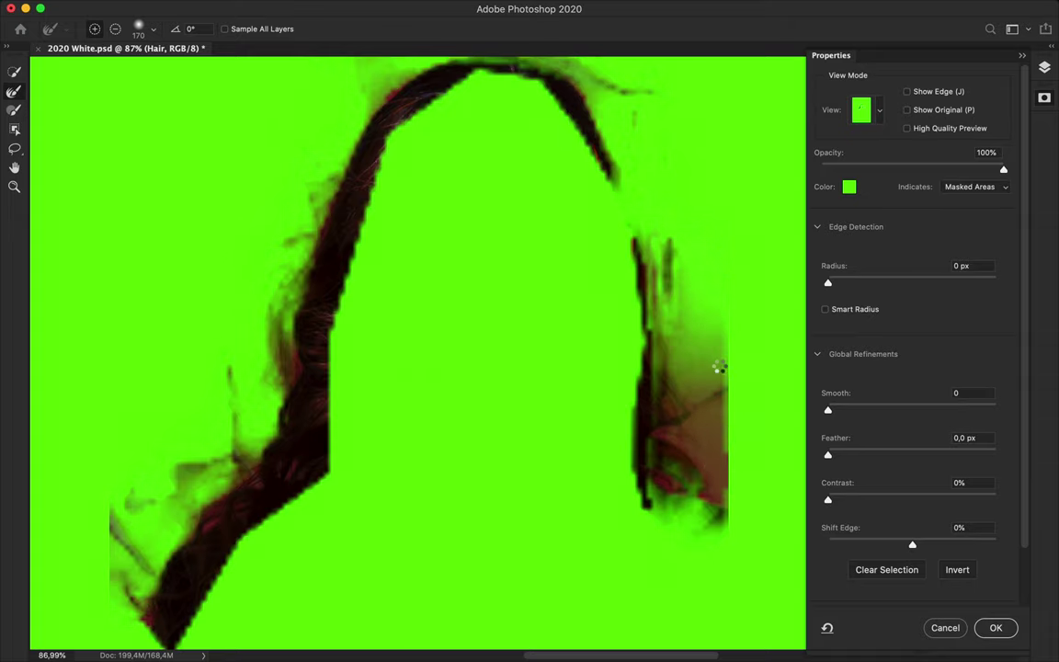
pyautogui.moveTo(179, 455); pyautogui.dragTo(307, 208)
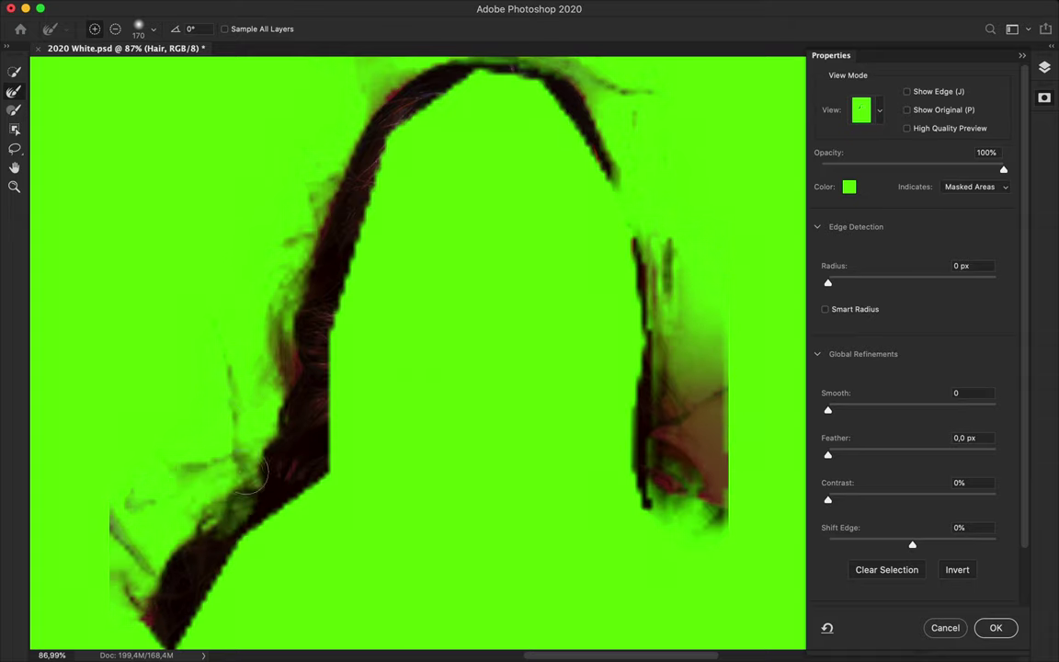
pyautogui.moveTo(225, 354); pyautogui.dragTo(221, 343)
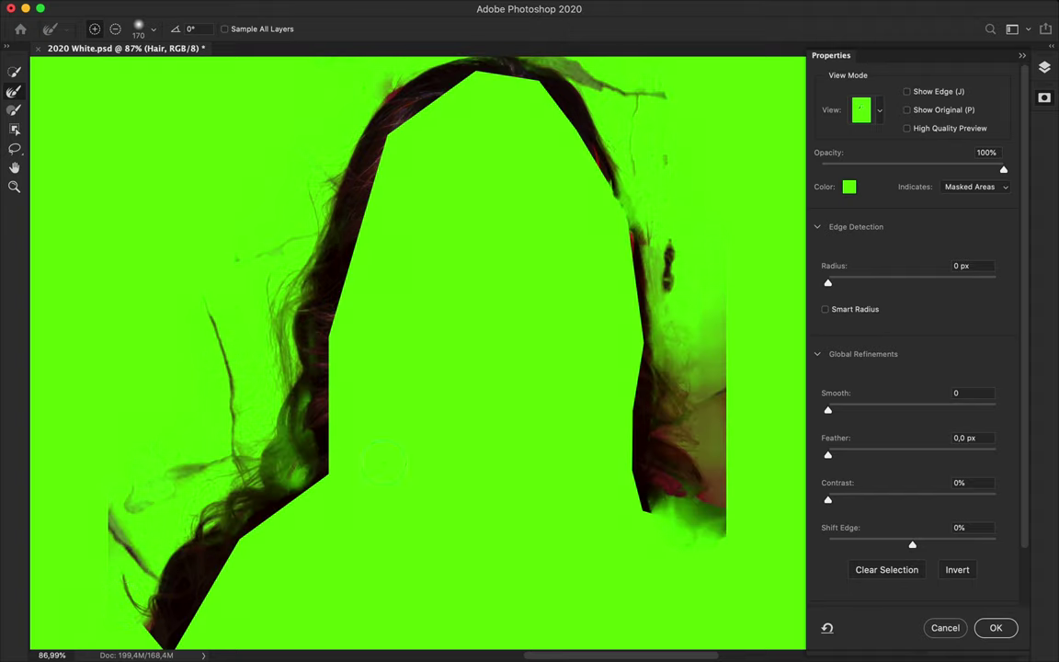
pyautogui.press('Return')
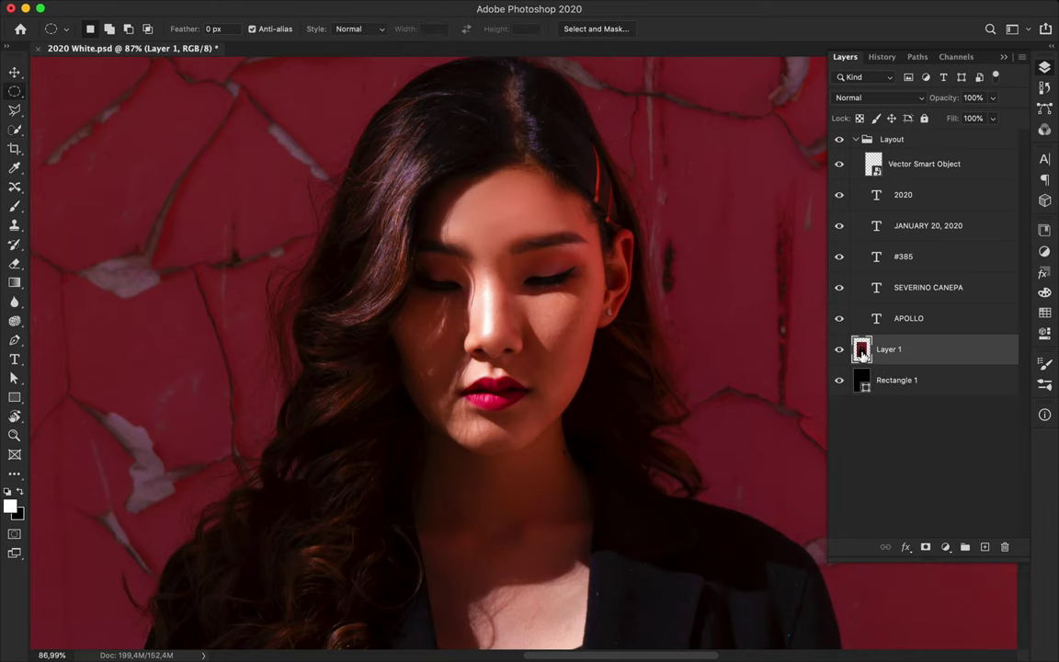
# Select the woman with Select Subject and set the Eraser to a hard round brush, size 76
pyautogui.press('w')
pyautogui.click(641, 233)
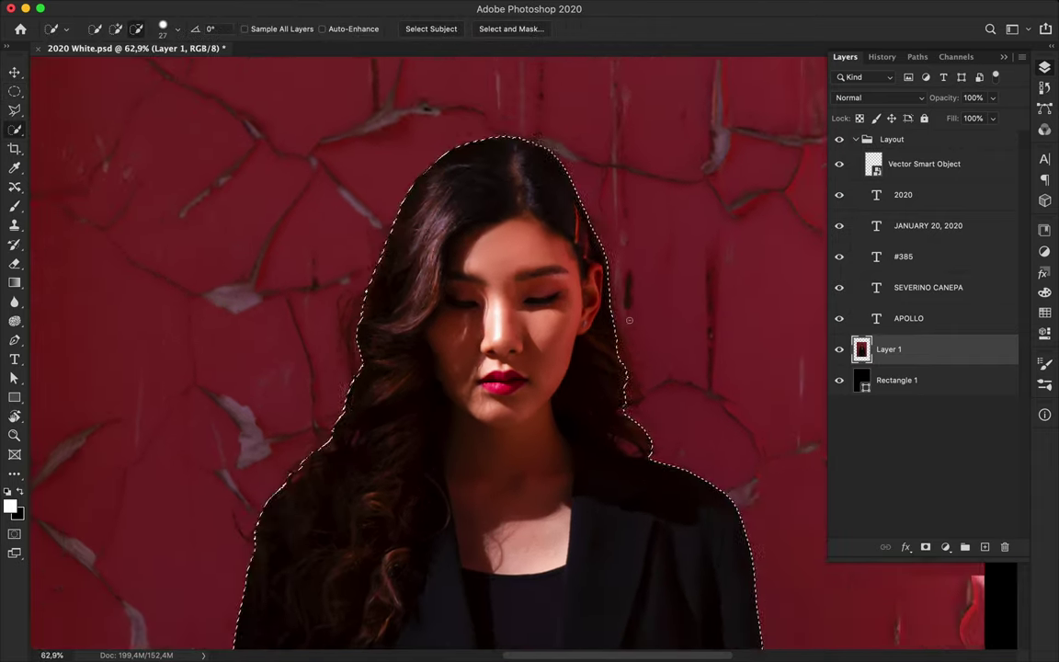
pyautogui.scroll(-3, 358, 212)
pyautogui.press('e')
pyautogui.rightClick(358, 212)
pyautogui.click(438, 405)
pyautogui.press('Return')
# Erase a dot and a zigzag stroke on the red wall beside the hair
pyautogui.scroll(3, 347, 190)
pyautogui.scroll(1, 348, 190)
pyautogui.moveTo(357, 241)
pyautogui.mouseDown()
pyautogui.moveTo(345, 290)
pyautogui.moveTo(363, 181)
pyautogui.moveTo(384, 173)
pyautogui.mouseUp()
pyautogui.hotkey('ctrl', 'z')
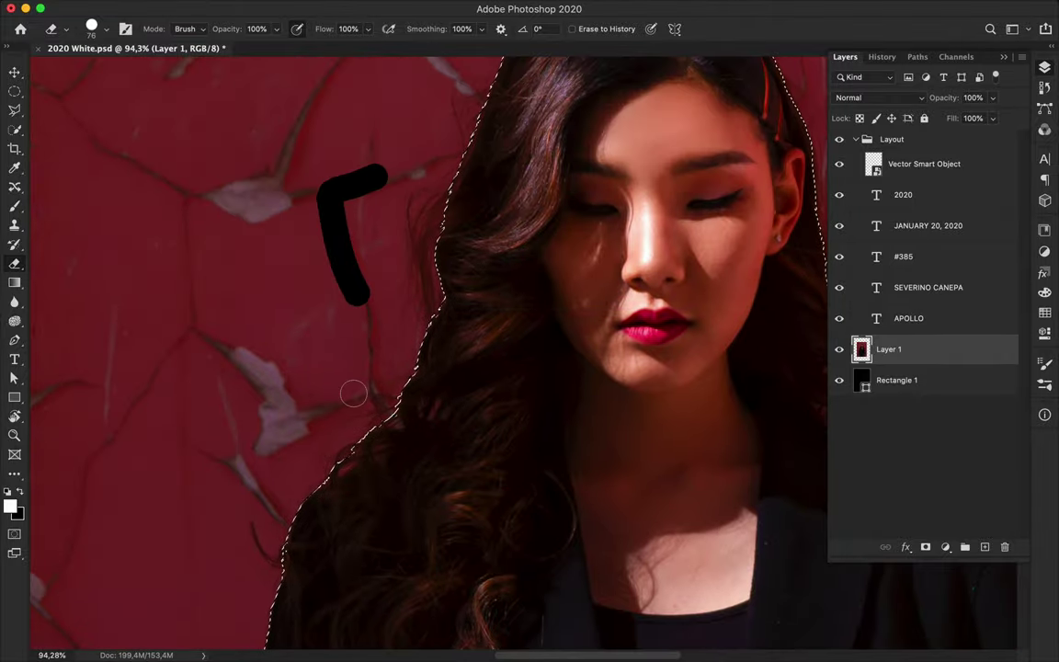
pyautogui.click(318, 405)
pyautogui.moveTo(268, 496)
pyautogui.mouseDown()
pyautogui.moveTo(194, 442)
pyautogui.moveTo(236, 344)
pyautogui.mouseUp()
# Erase further strokes on the red wall and a long arc over the top of the hair
pyautogui.hscroll(10, 237, 344)
pyautogui.moveTo(393, 363)
pyautogui.mouseDown()
pyautogui.moveTo(473, 372)
pyautogui.moveTo(460, 279)
pyautogui.mouseUp()
pyautogui.scroll(4, 459, 278)
pyautogui.moveTo(296, 189)
pyautogui.mouseDown()
pyautogui.moveTo(360, 226)
pyautogui.moveTo(497, 238)
pyautogui.mouseUp()
pyautogui.scroll(3, 530, 243)
pyautogui.hscroll(-5, 530, 244)
pyautogui.moveTo(418, 267)
pyautogui.mouseDown()
pyautogui.moveTo(402, 253)
pyautogui.moveTo(166, 295)
pyautogui.moveTo(129, 400)
pyautogui.mouseUp()
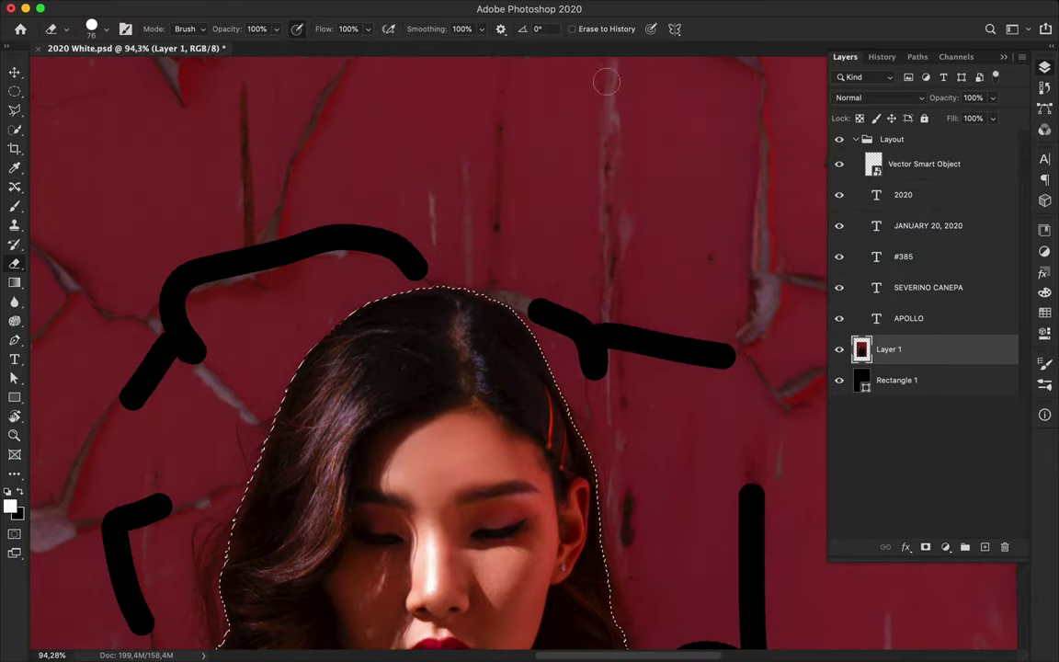
pyautogui.press('w')
pyautogui.click(520, 28)
# Refine the left hair edge and the right hair edge from temple down with the Refine Edge Brush
pyautogui.scroll(-2, 470, 272)
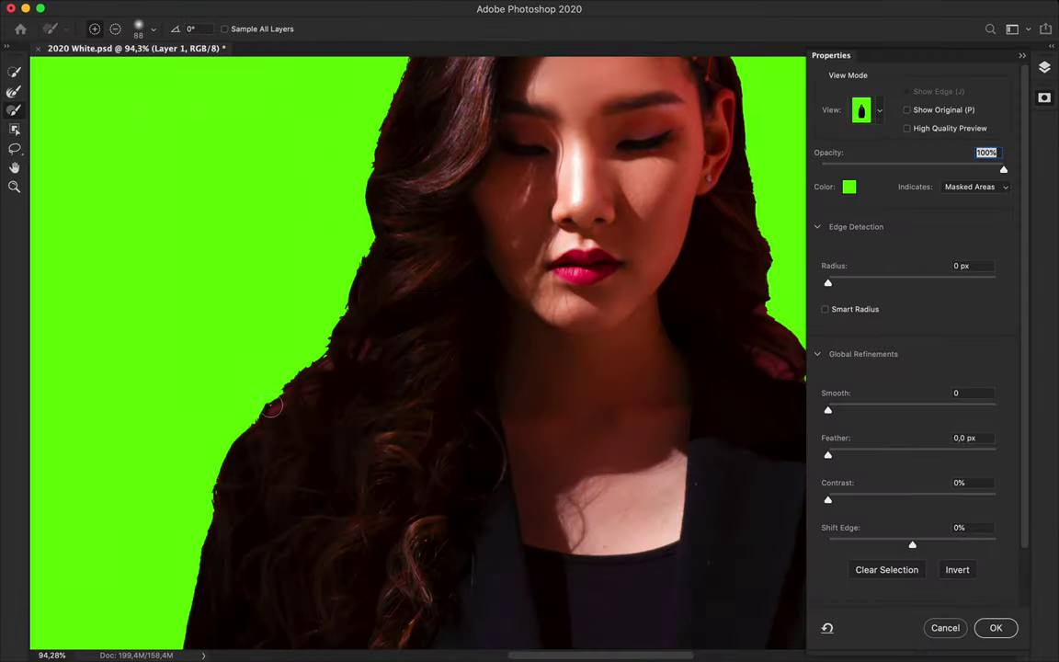
pyautogui.click(13, 92)
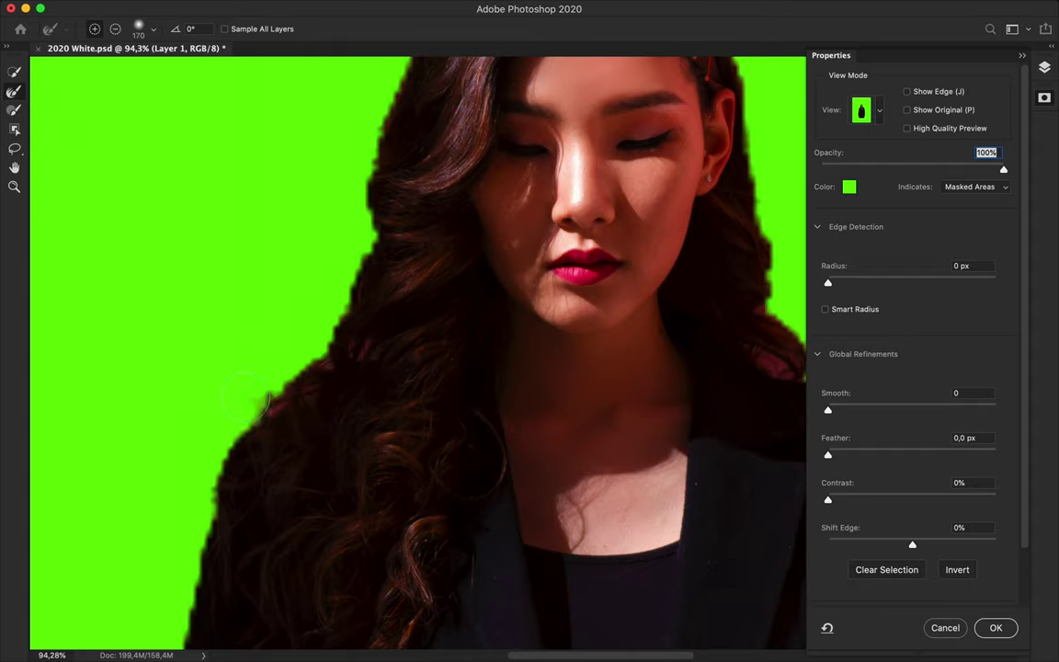
pyautogui.moveTo(230, 395); pyautogui.dragTo(377, 156)
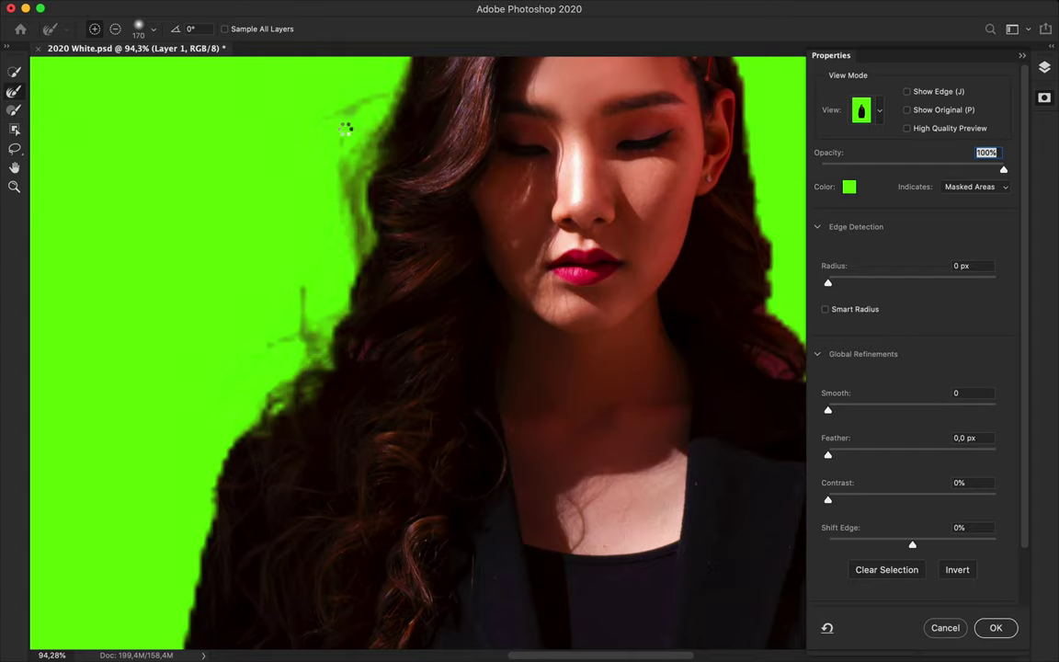
pyautogui.scroll(5, 373, 174)
pyautogui.scroll(4, 372, 207)
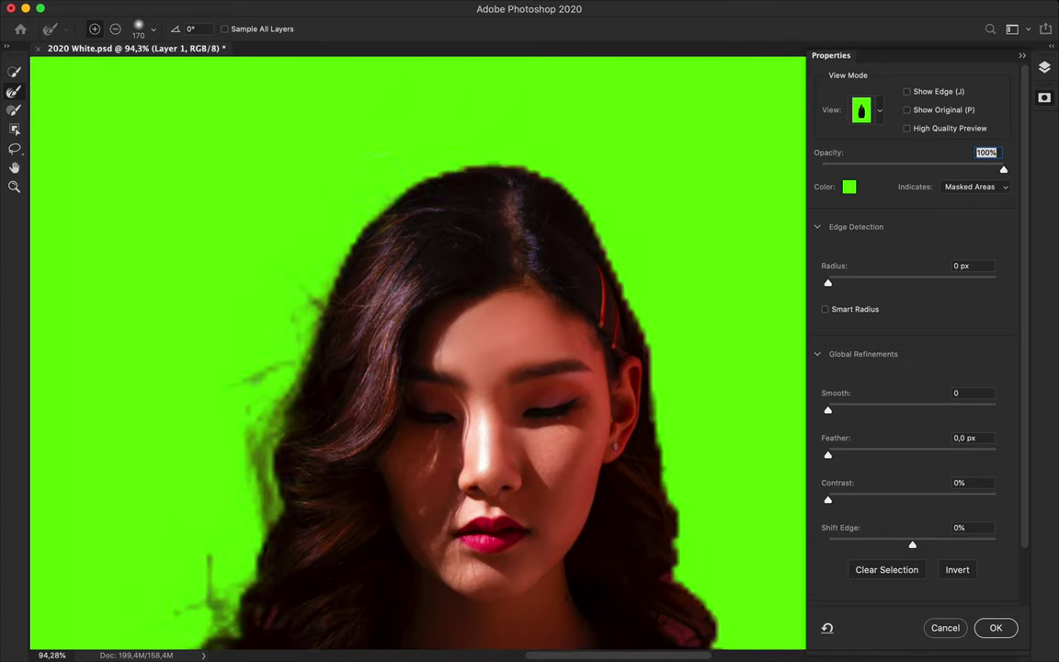
pyautogui.moveTo(634, 312); pyautogui.dragTo(726, 602)
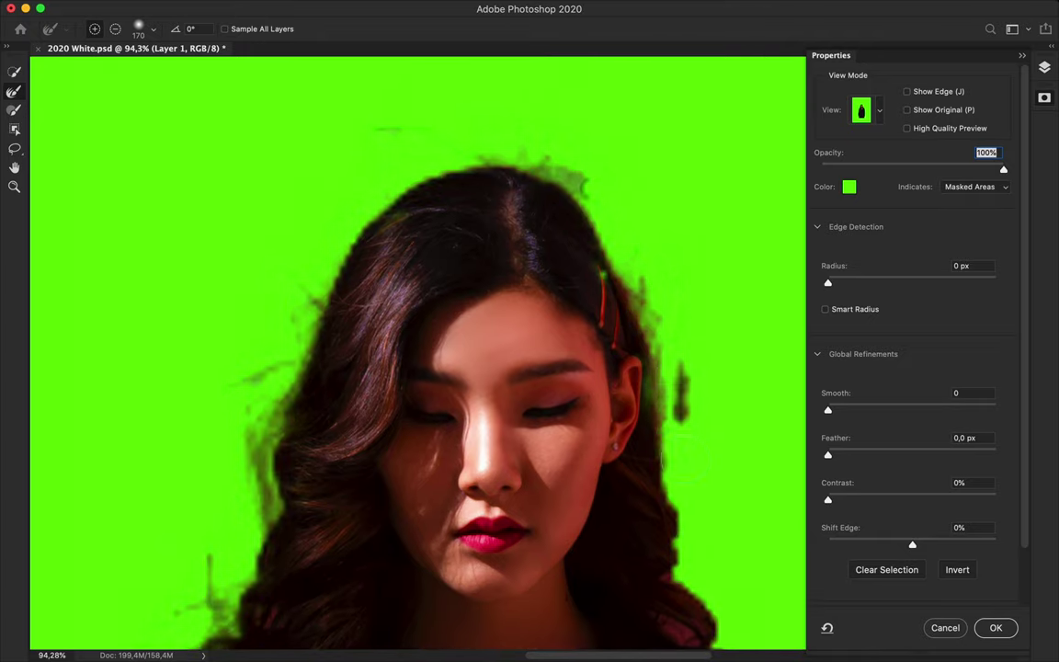
# Refine the lower left hair edge into fine strands
pyautogui.scroll(-5, 726, 570)
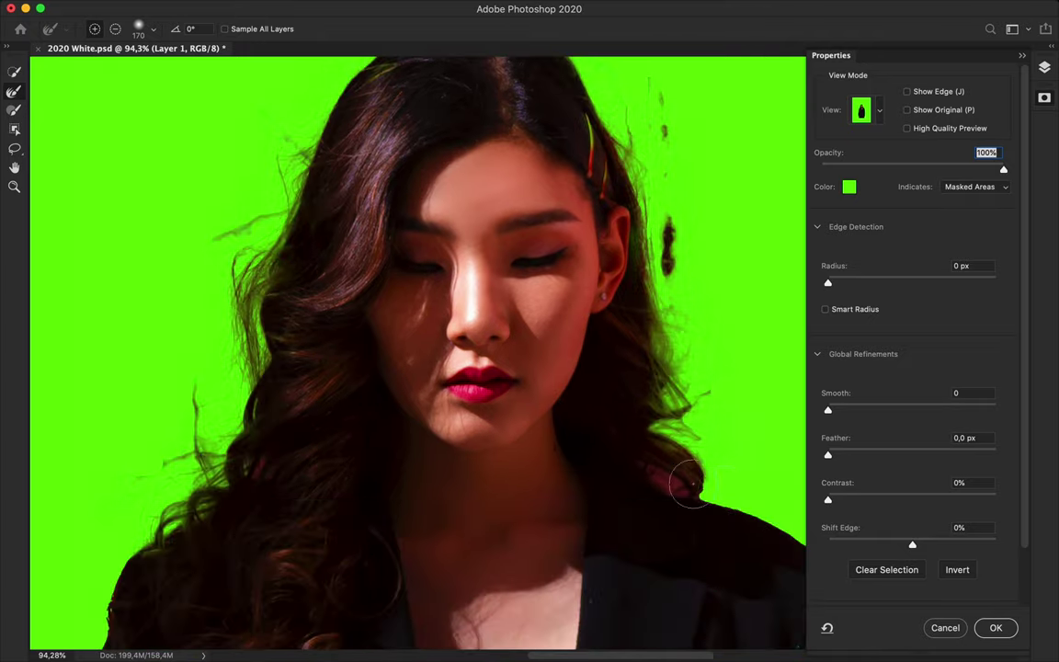
pyautogui.hscroll(5, 721, 484)
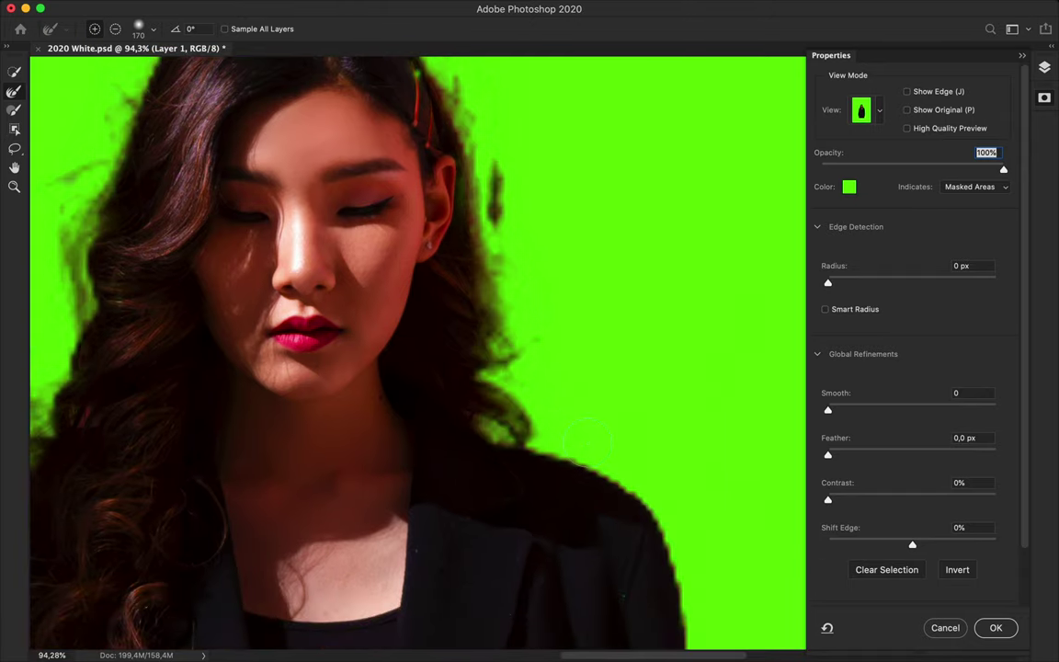
pyautogui.scroll(3, 696, 459)
pyautogui.hscroll(-2, 696, 460)
pyautogui.scroll(2, 697, 460)
pyautogui.scroll(1, 697, 460)
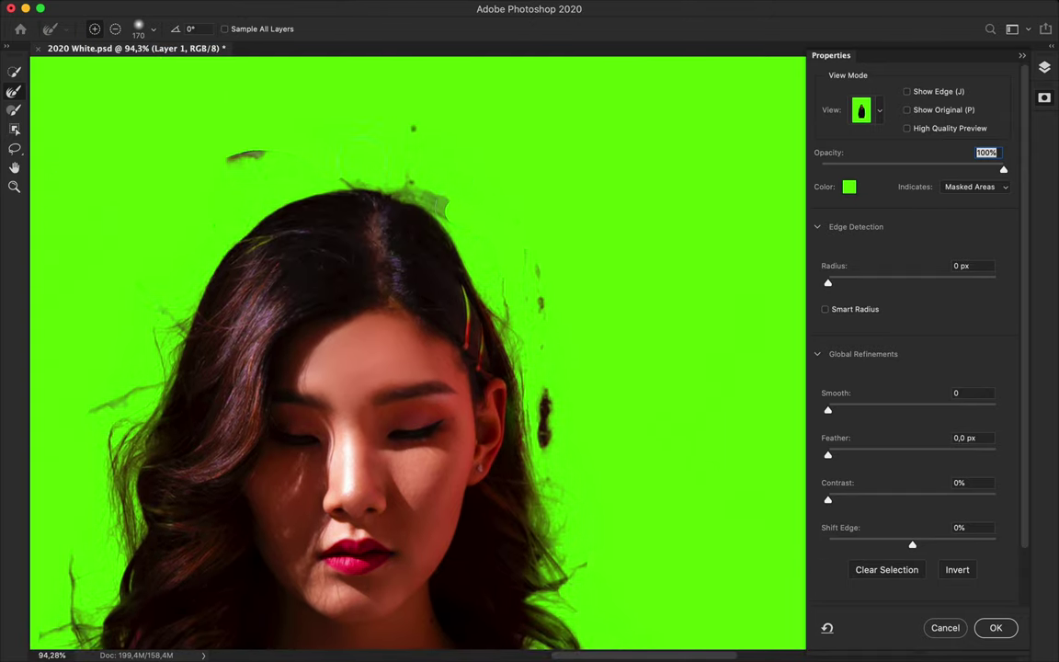
pyautogui.scroll(-1, 185, 210)
pyautogui.scroll(-3, 184, 209)
pyautogui.hscroll(-2, 185, 210)
pyautogui.scroll(-2, 241, 276)
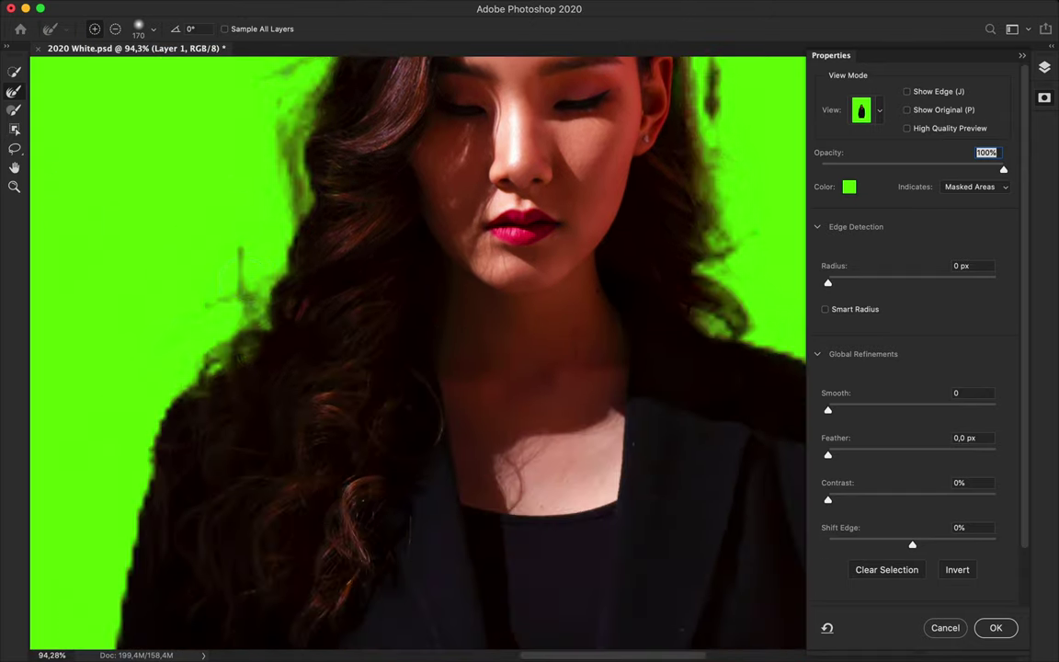
pyautogui.moveTo(152, 372); pyautogui.dragTo(123, 473)
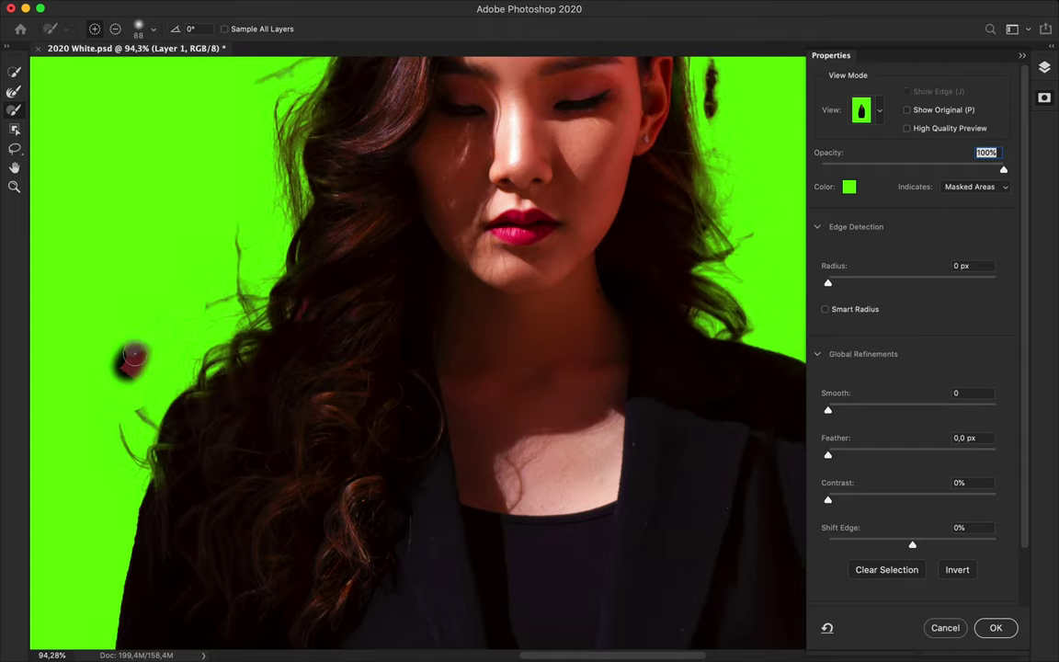
# Soften the hair edge against the background with the Refine Edge Brush
pyautogui.scroll(5, 213, 235)
pyautogui.hscroll(-4, 213, 236)
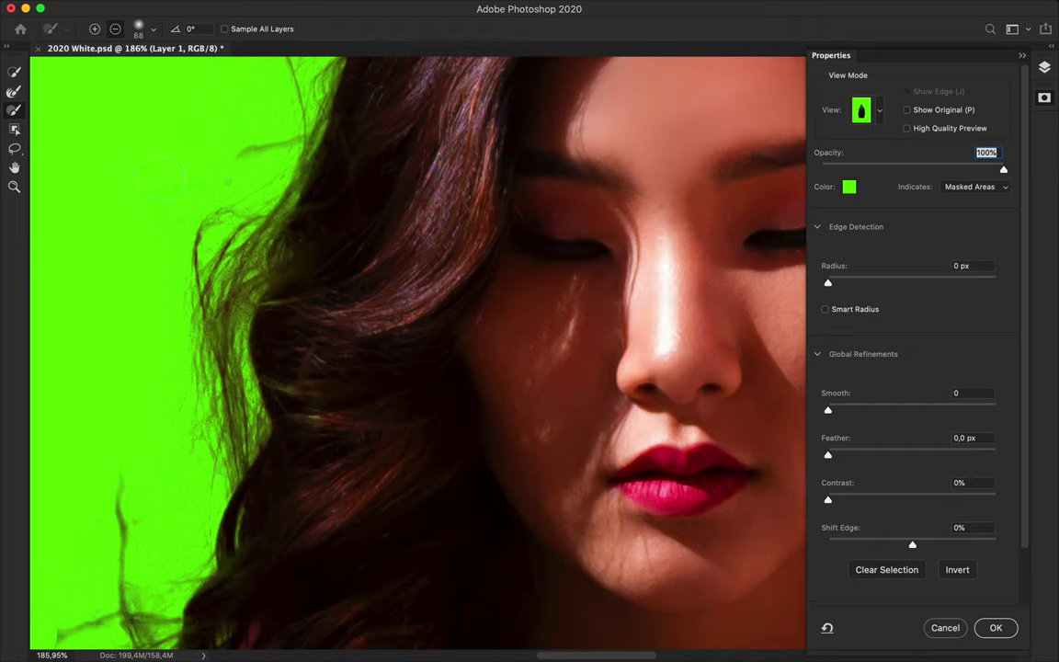
pyautogui.scroll(-4, 143, 189)
pyautogui.hscroll(-1, 143, 189)
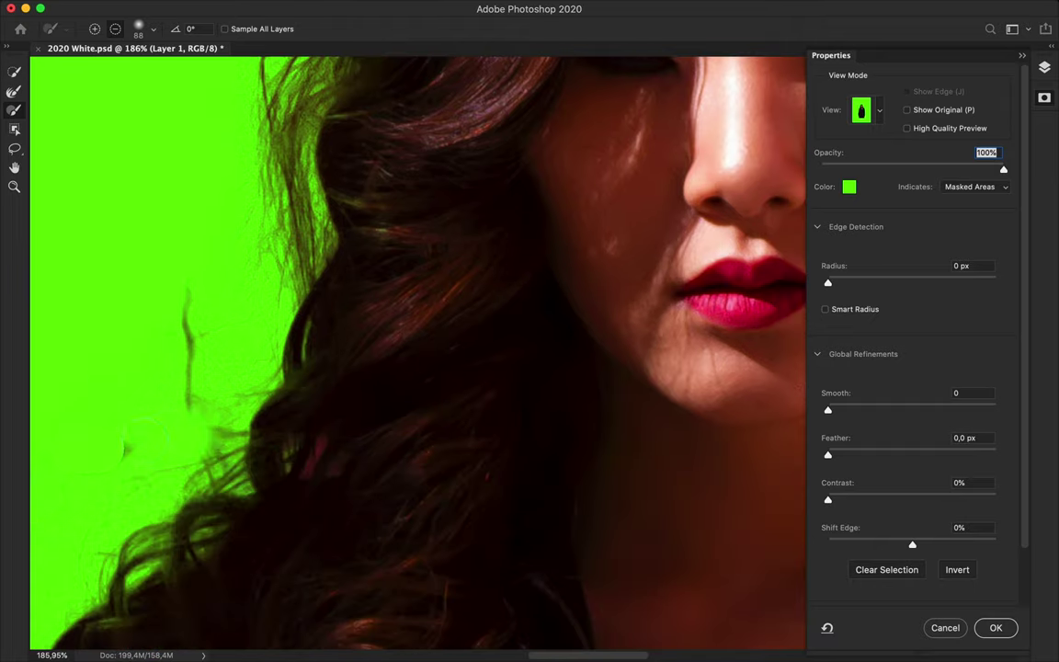
pyautogui.press('r')
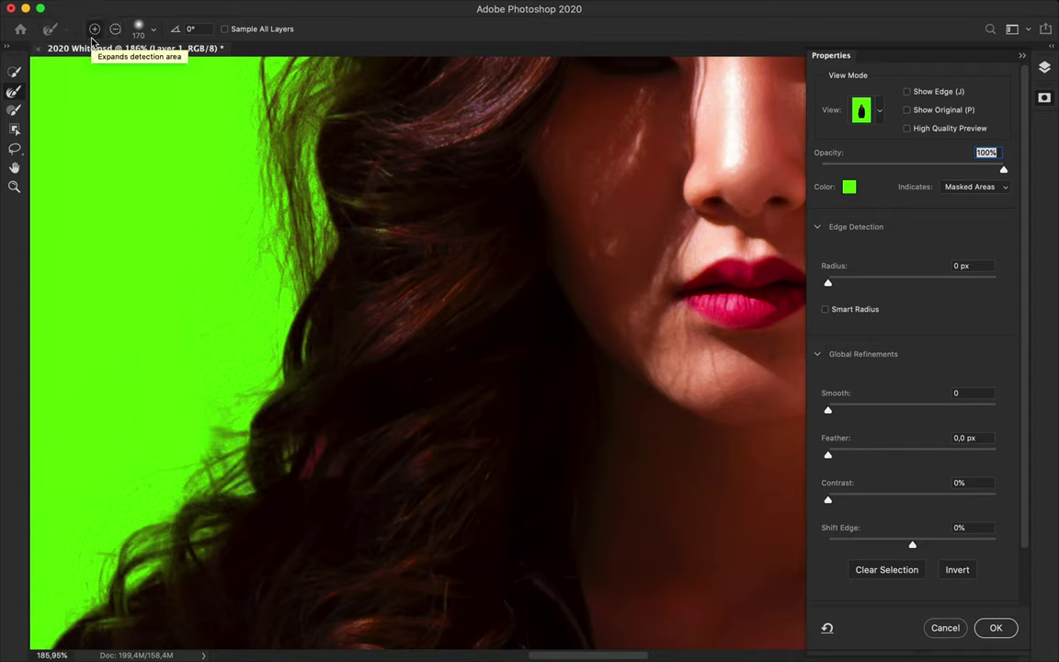
pyautogui.moveTo(276, 64); pyautogui.dragTo(175, 367)
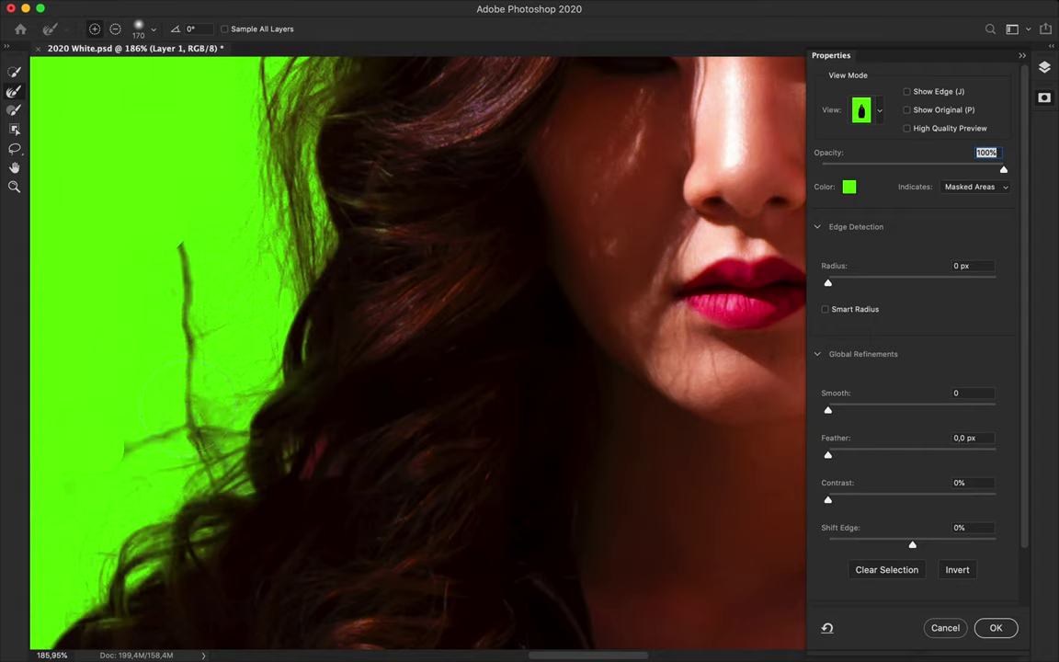
pyautogui.press('b')
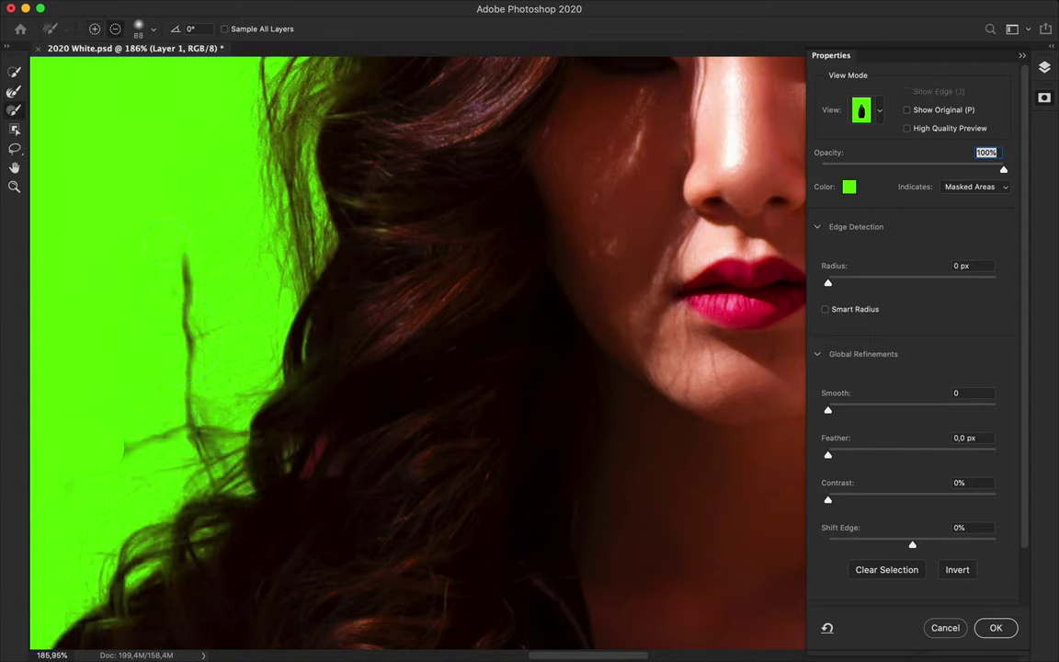
# Refine the hair edge along the top of the head
pyautogui.hscroll(-1, 147, 387)
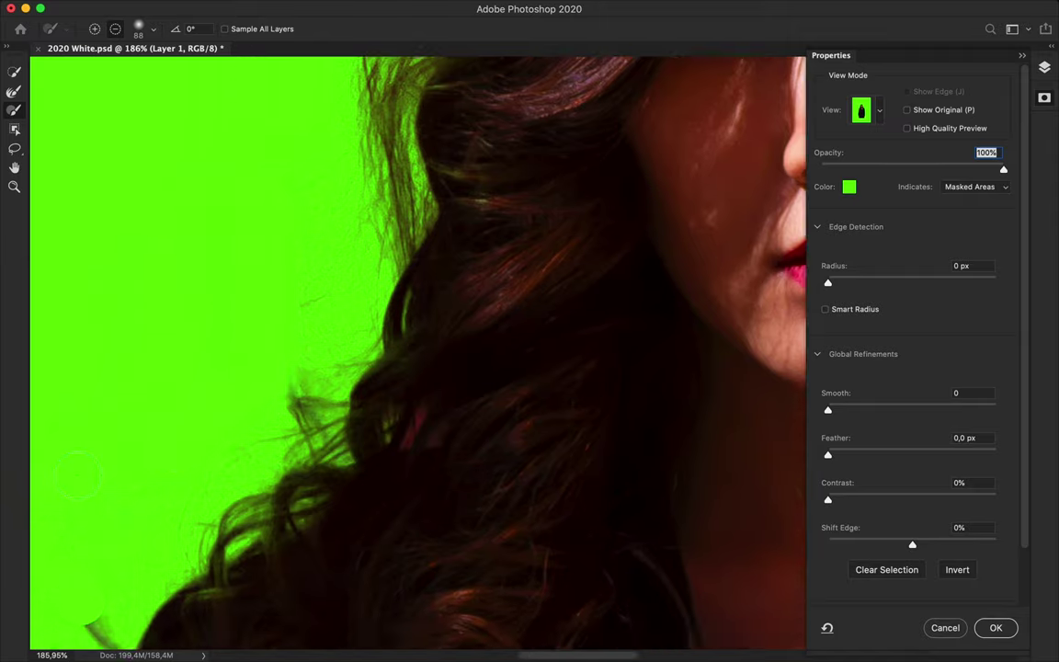
pyautogui.hscroll(-5, 230, 388)
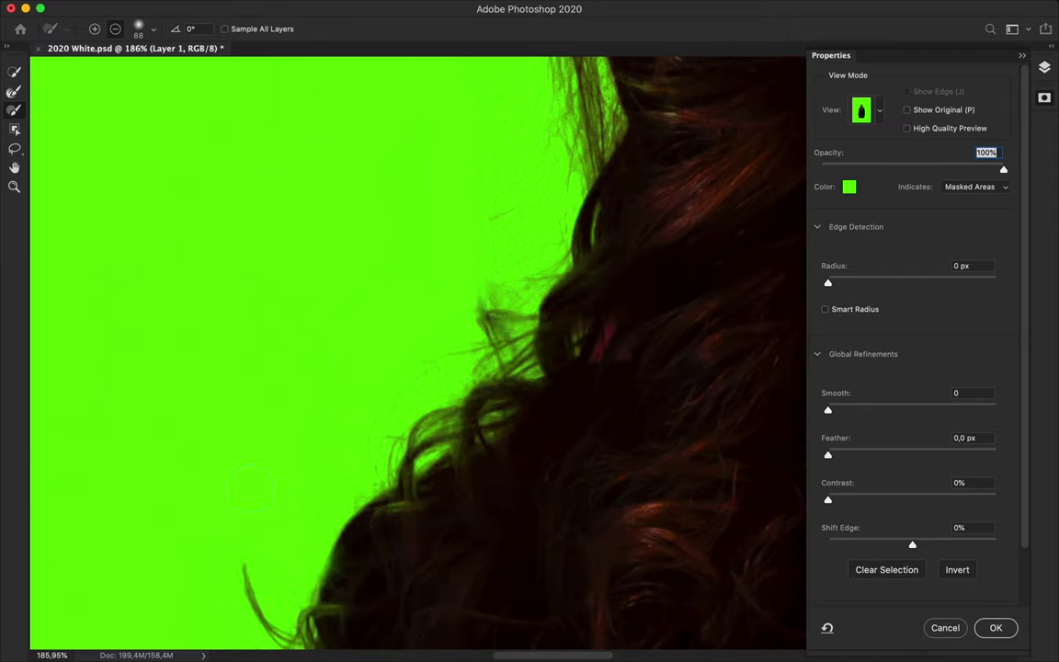
pyautogui.scroll(3, 455, 290)
pyautogui.scroll(3, 423, 322)
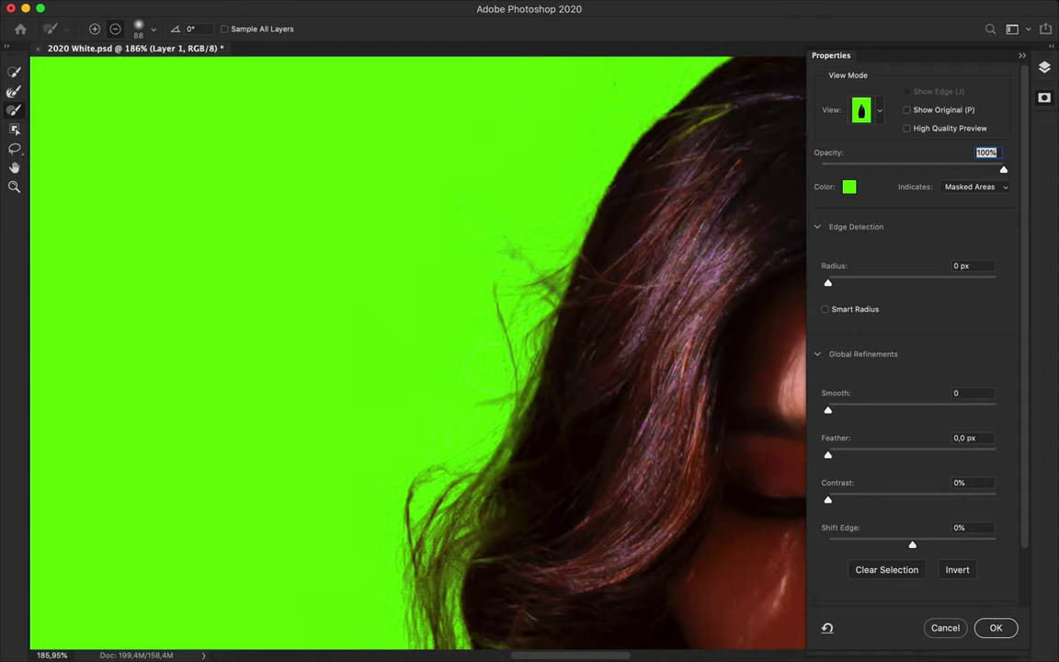
pyautogui.scroll(3, 387, 368)
pyautogui.scroll(3, 350, 405)
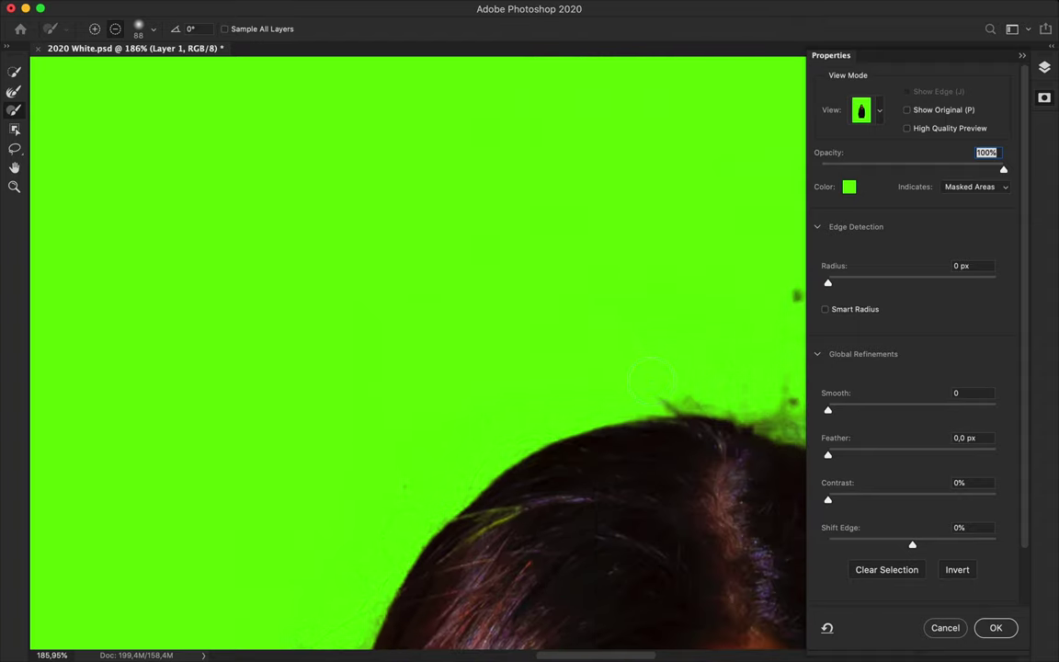
pyautogui.hscroll(5, 655, 373)
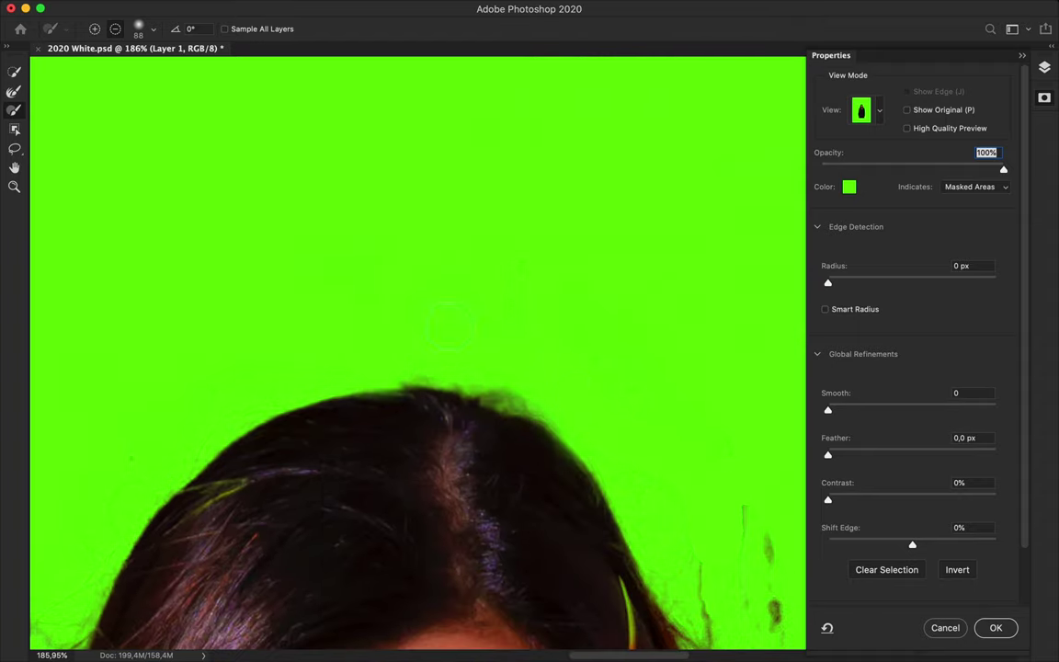
pyautogui.click(14, 92)
pyautogui.click(152, 29)
pyautogui.click(404, 402)
pyautogui.moveTo(403, 402); pyautogui.dragTo(345, 408)
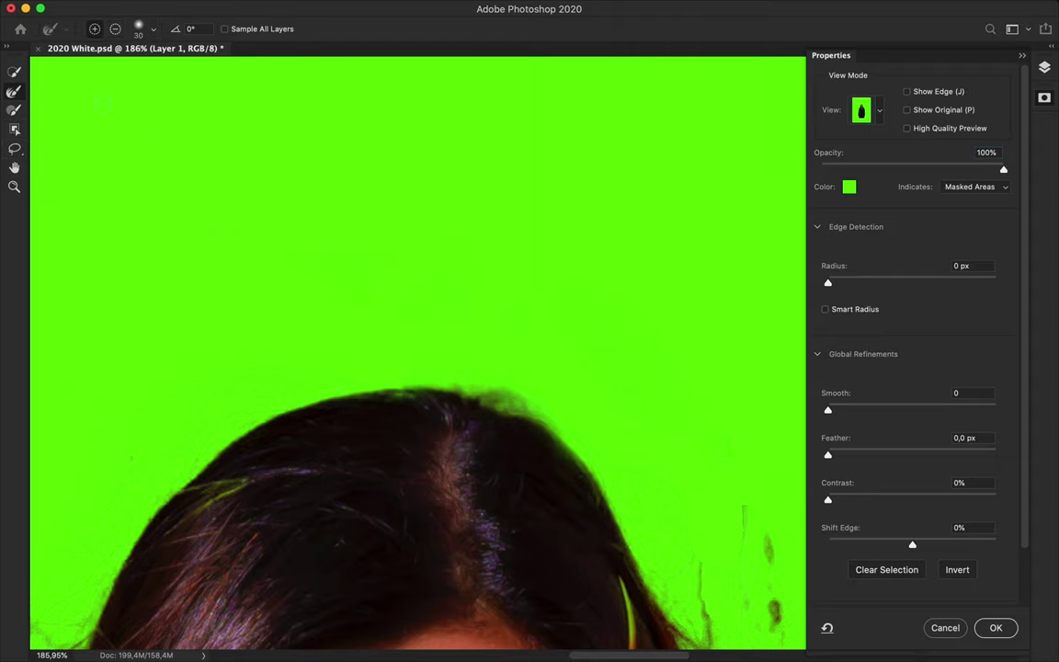
# Check the right-side hair and shoulder, then switch the preview to Black & White
pyautogui.press('b')
pyautogui.scroll(-4, 485, 250)
pyautogui.hscroll(3, 485, 249)
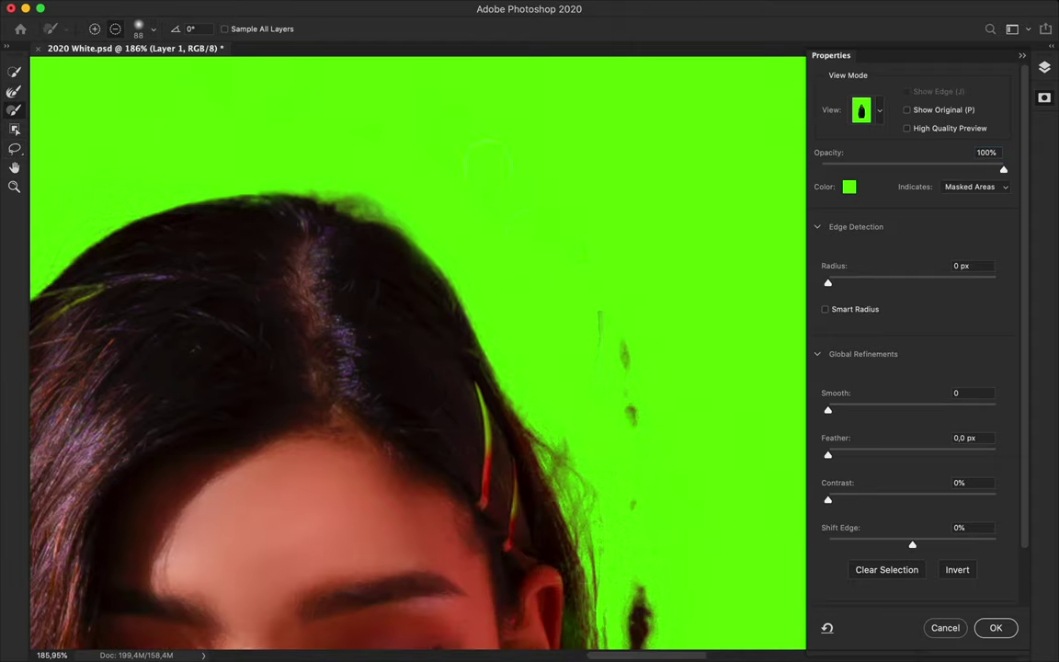
pyautogui.scroll(-4, 485, 249)
pyautogui.hscroll(3, 484, 250)
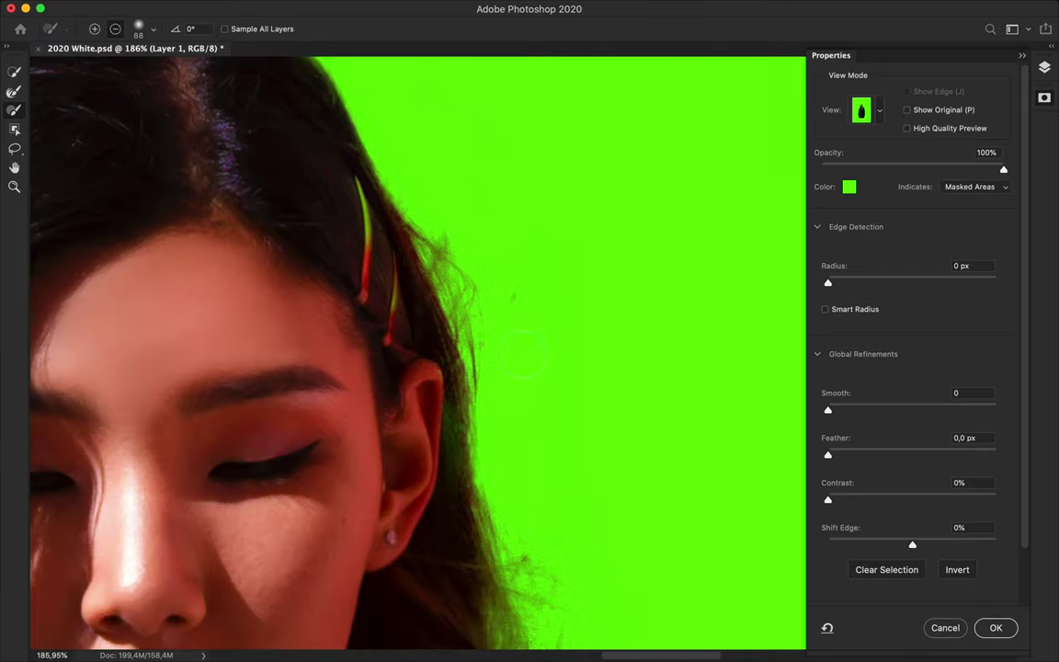
pyautogui.scroll(-5, 487, 248)
pyautogui.hscroll(2, 488, 249)
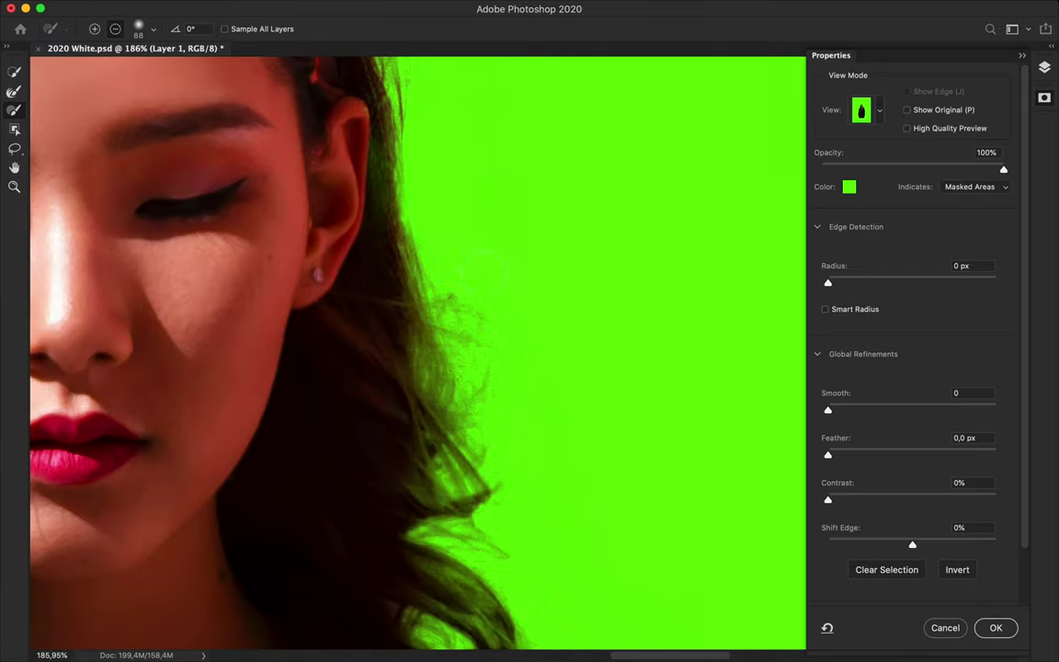
pyautogui.scroll(-5, 438, 210)
pyautogui.hscroll(1, 438, 210)
pyautogui.scroll(-4, 608, 354)
pyautogui.hscroll(2, 607, 353)
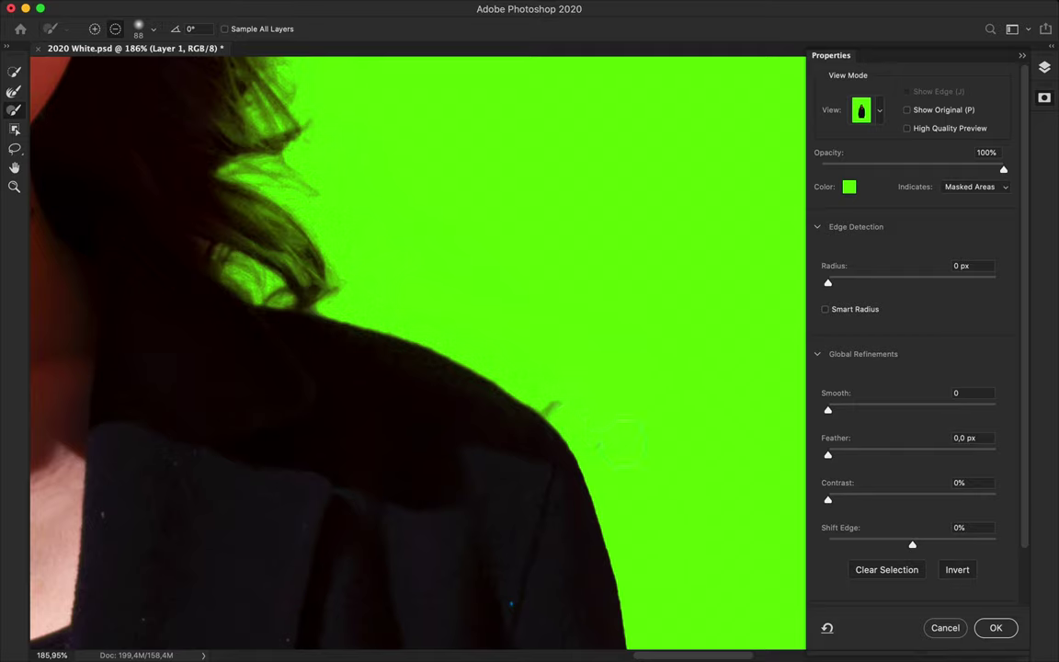
pyautogui.click(878, 112)
pyautogui.click(828, 289)
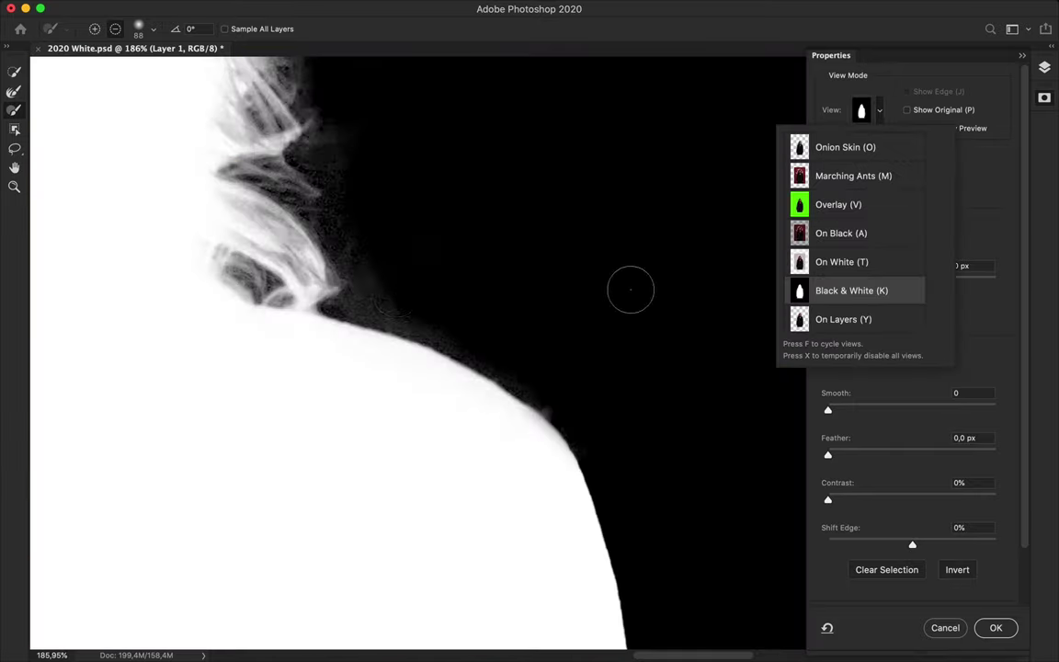
# Set the brush size to 32 and inspect the mask edges in Black & White
pyautogui.rightClick(411, 286)
pyautogui.write('32')
pyautogui.press('Return')
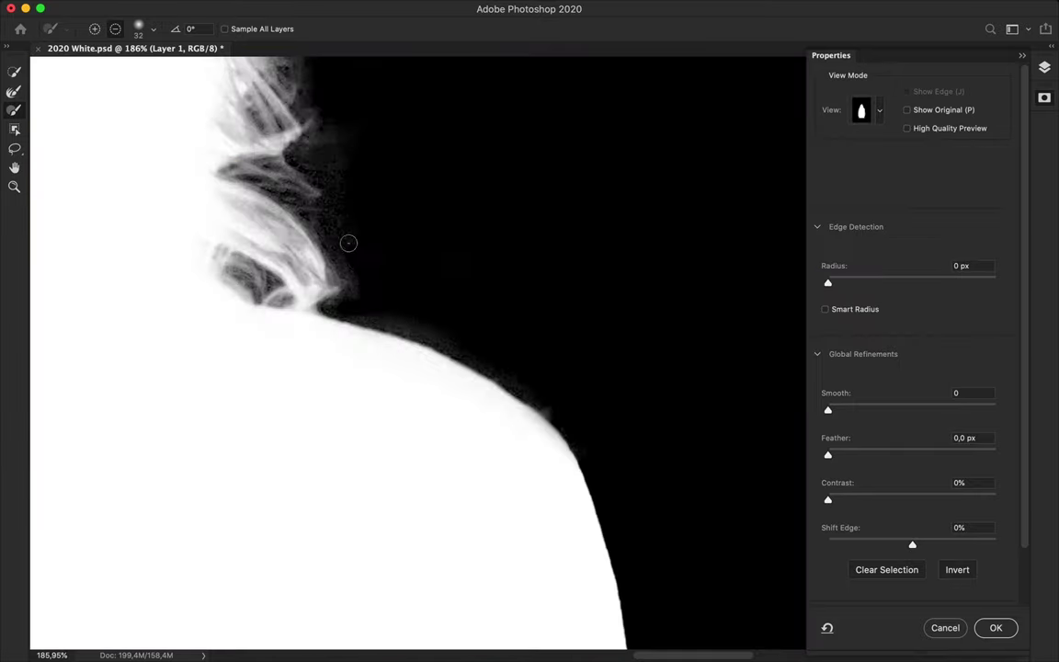
pyautogui.scroll(5, 563, 419)
pyautogui.hscroll(-2, 563, 420)
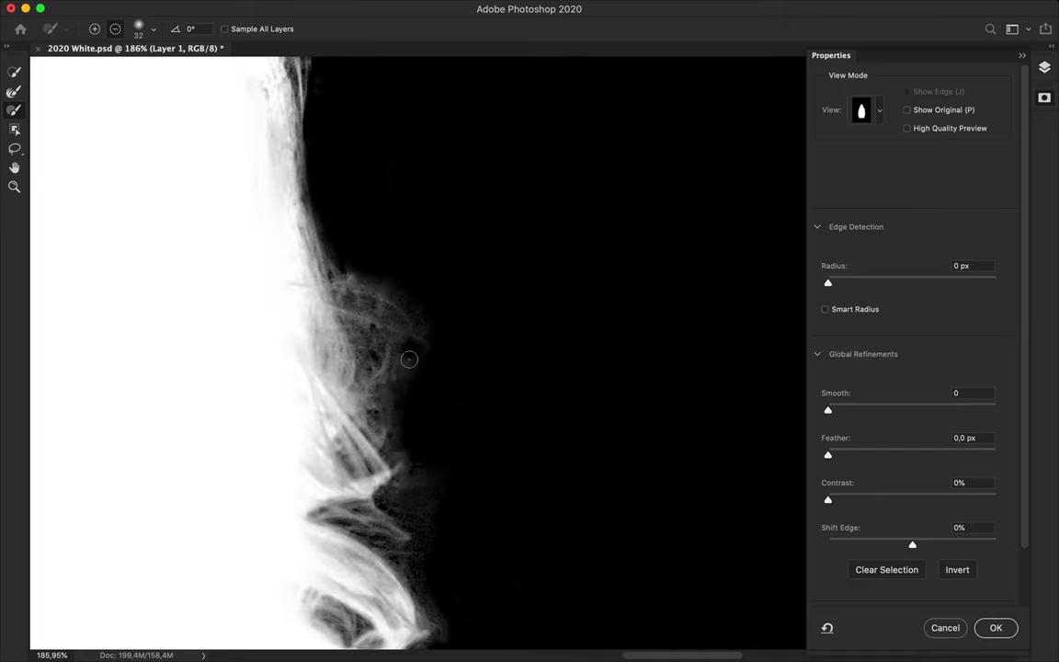
pyautogui.scroll(5, 441, 385)
pyautogui.hscroll(-2, 439, 384)
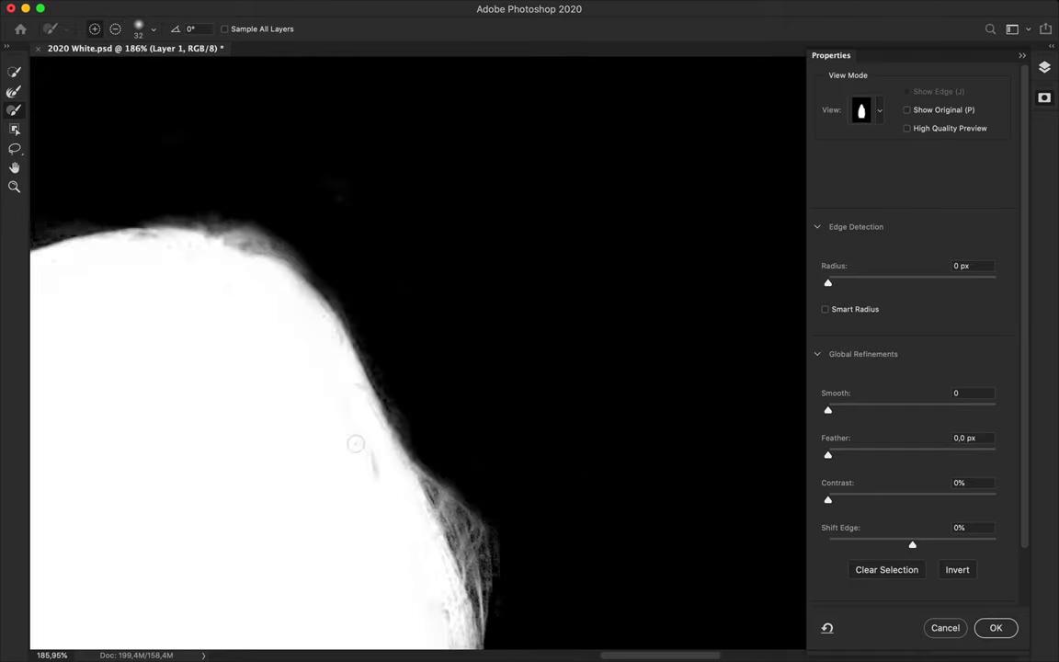
pyautogui.scroll(-5, 355, 444)
pyautogui.scroll(-3, 382, 382)
pyautogui.scroll(-3, 393, 504)
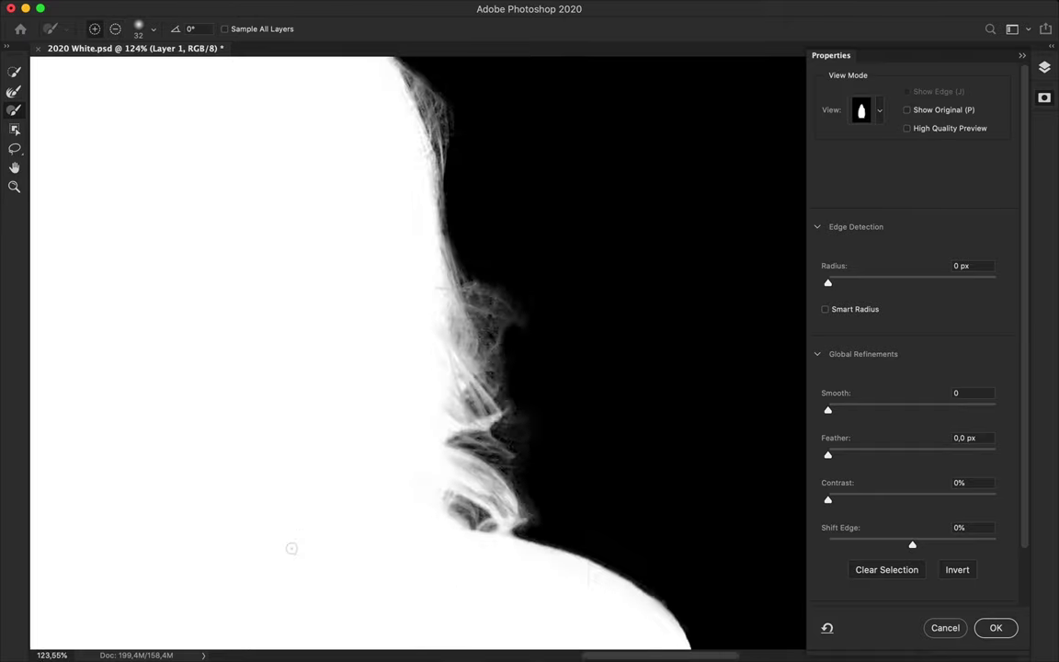
pyautogui.scroll(-2, 288, 546)
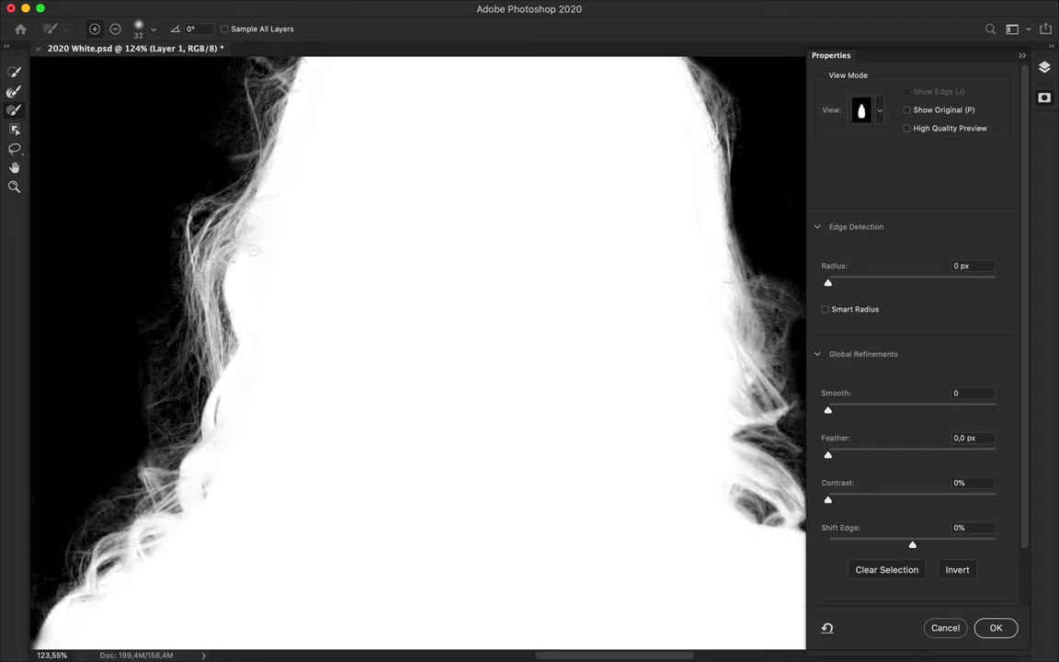
# Inspect the rest of the mask and apply the refined selection with OK
pyautogui.scroll(5, 293, 170)
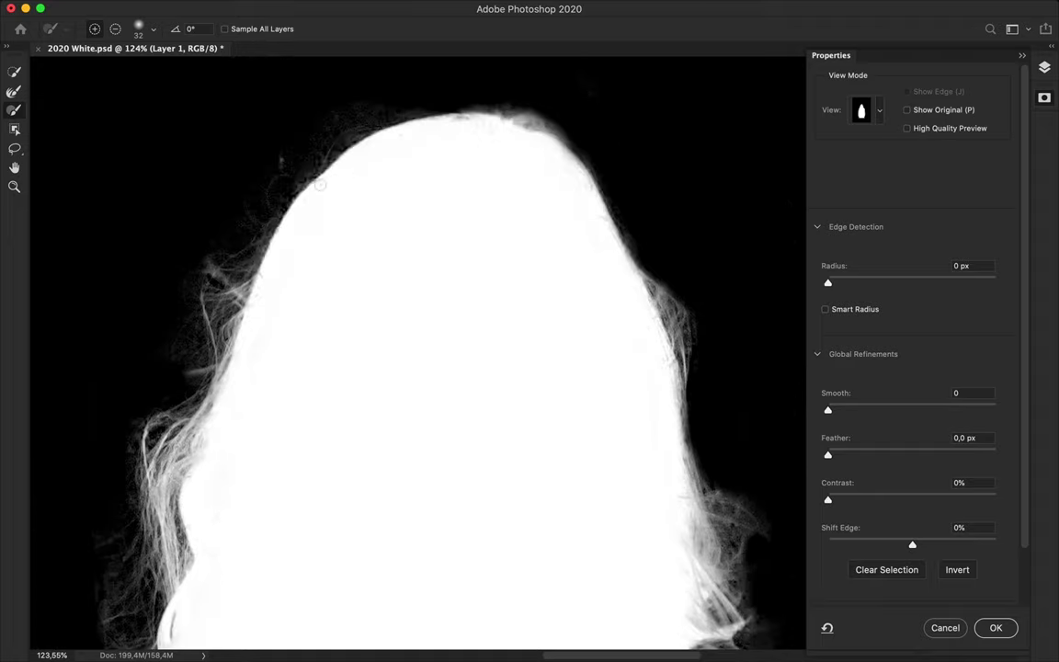
pyautogui.scroll(3, 428, 129)
pyautogui.scroll(3, 429, 128)
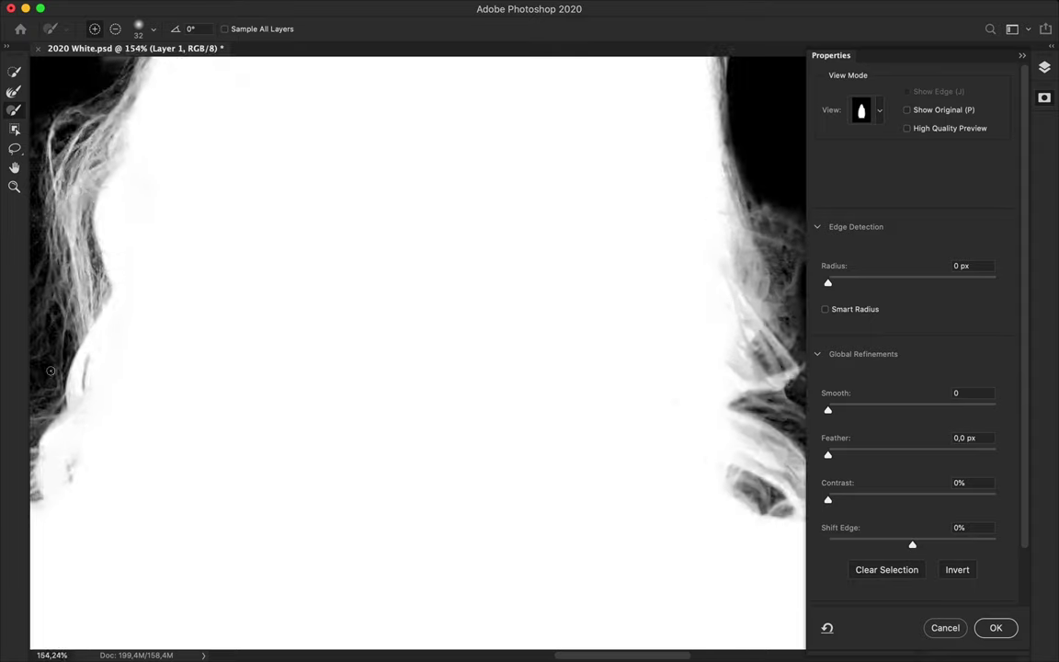
pyautogui.hscroll(-5, 276, 183)
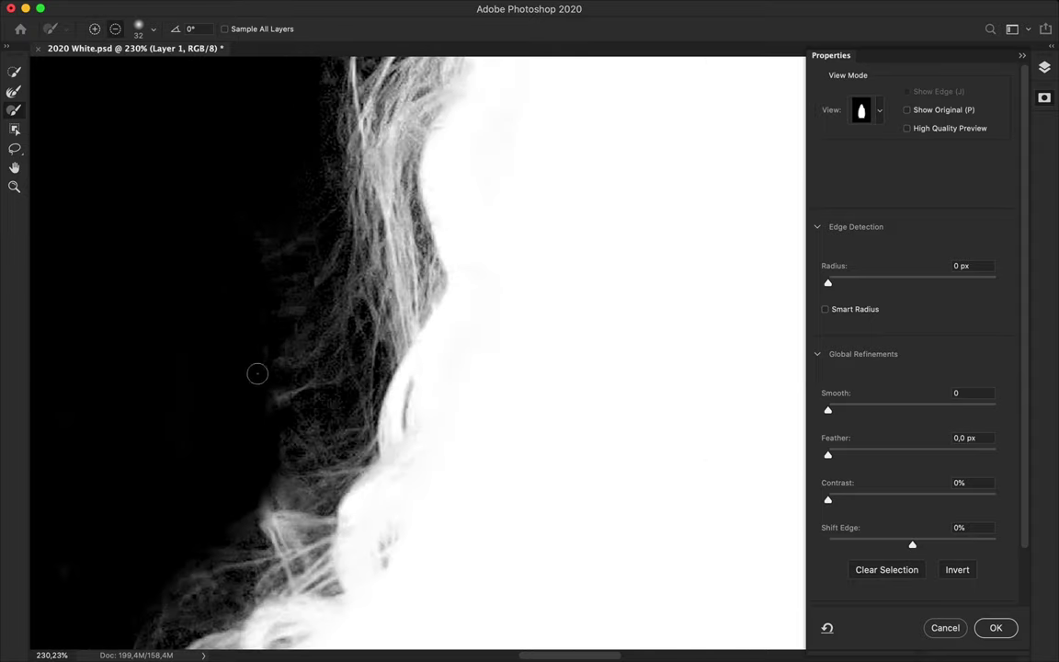
pyautogui.scroll(-3, 292, 408)
pyautogui.scroll(-2, 355, 338)
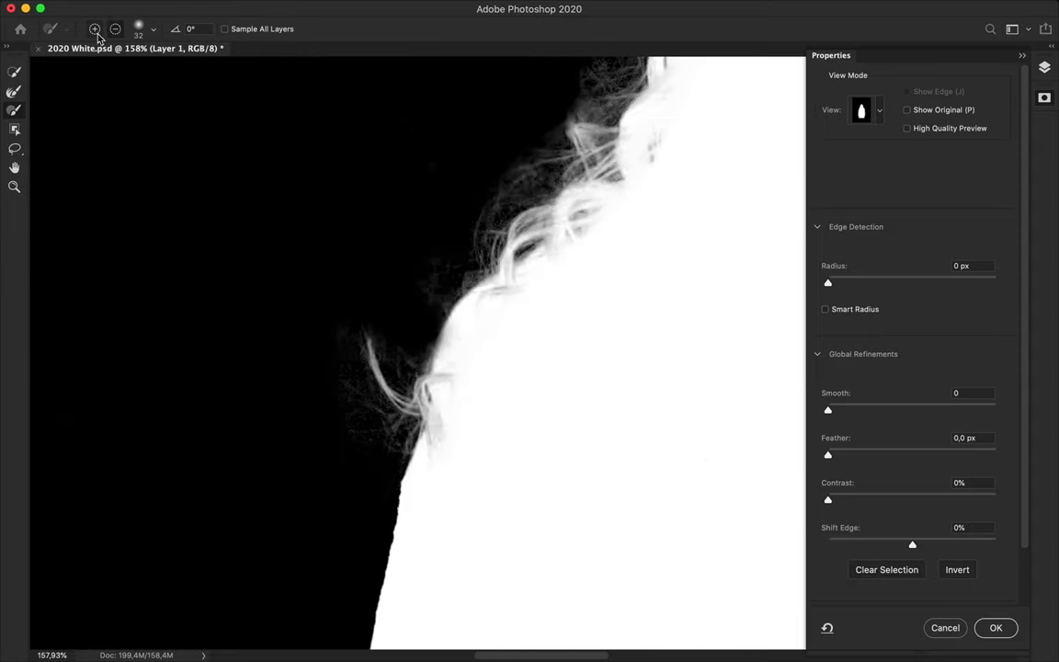
pyautogui.scroll(-2, 496, 372)
pyautogui.scroll(-5, 654, 274)
pyautogui.scroll(-3, 654, 274)
pyautogui.click(996, 628)
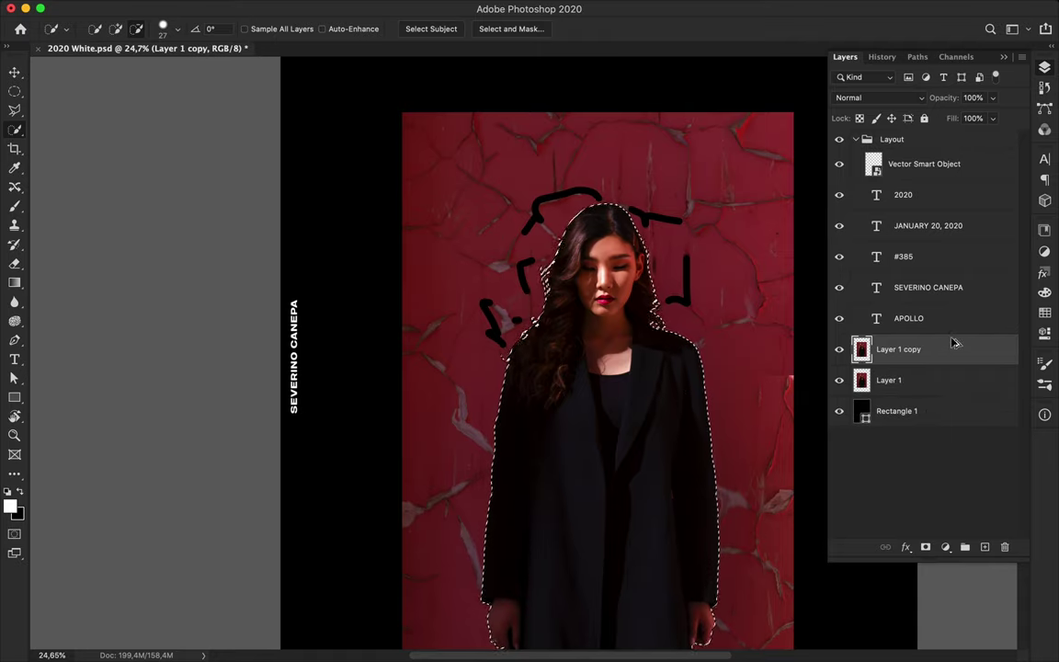
# Remove the background from Layer 1 copy, deselect, and hide Layer 1 to isolate the woman
pyautogui.hotkey('ctrl', 'd')
pyautogui.press('m')
pyautogui.press('v')
pyautogui.scroll(3, 568, 248)
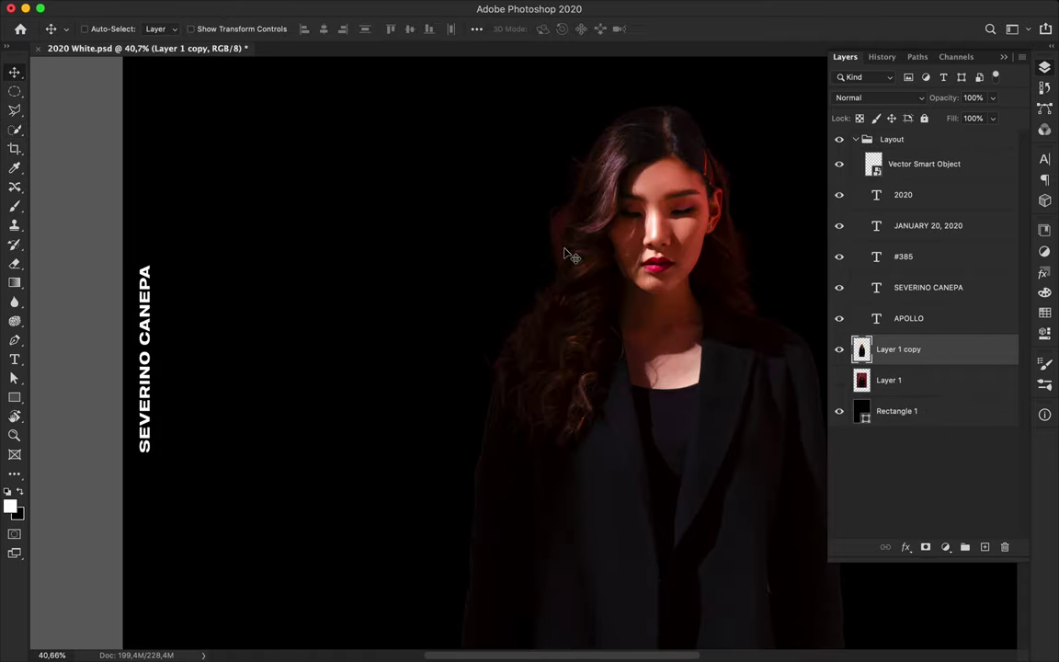
pyautogui.scroll(5, 568, 249)
pyautogui.scroll(-3, 568, 257)
pyautogui.scroll(-3, 556, 331)
pyautogui.scroll(-5, 546, 409)
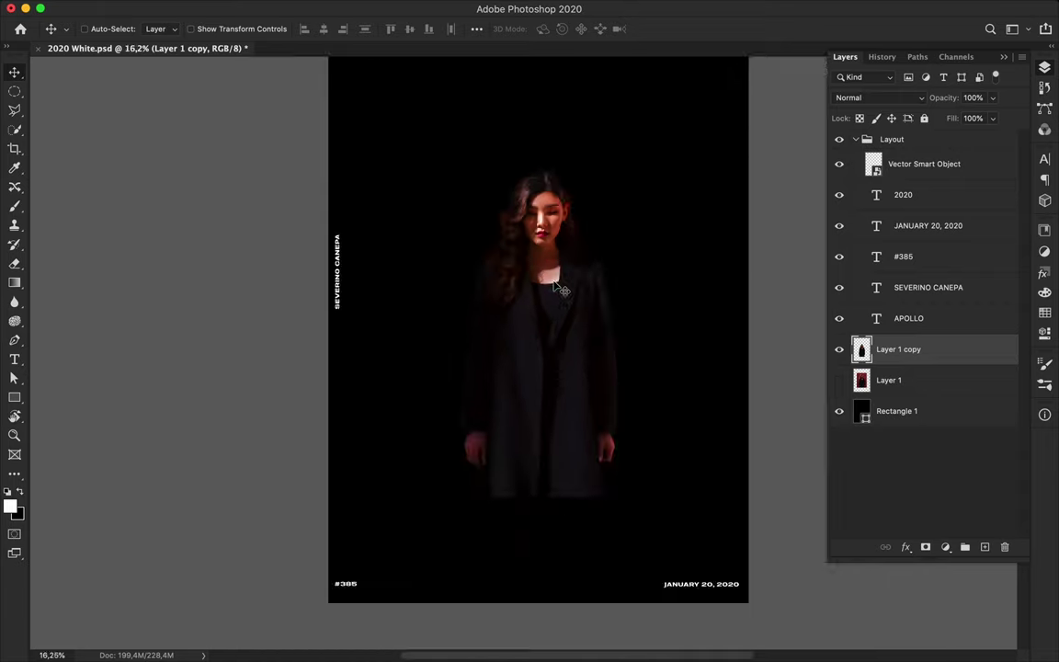
# Mask Layer 1 copy and fade the coat bottom with a foreground-to-background gradient
pyautogui.click(926, 547)
pyautogui.press('g')
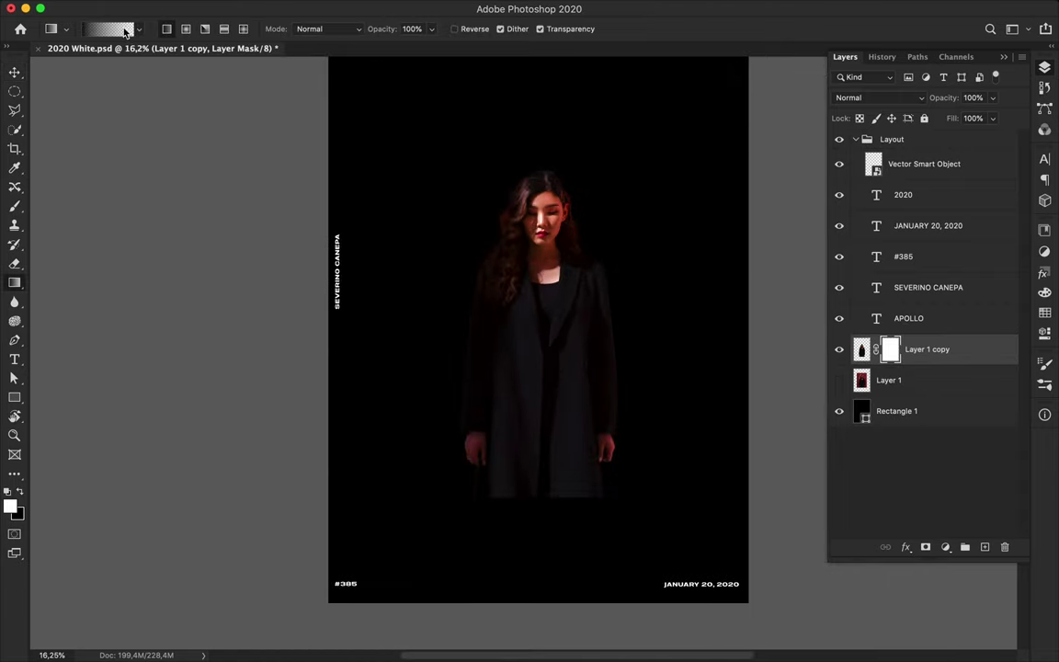
pyautogui.click(110, 28)
pyautogui.click(152, 145)
pyautogui.click(445, 131)
pyautogui.scroll(3, 532, 480)
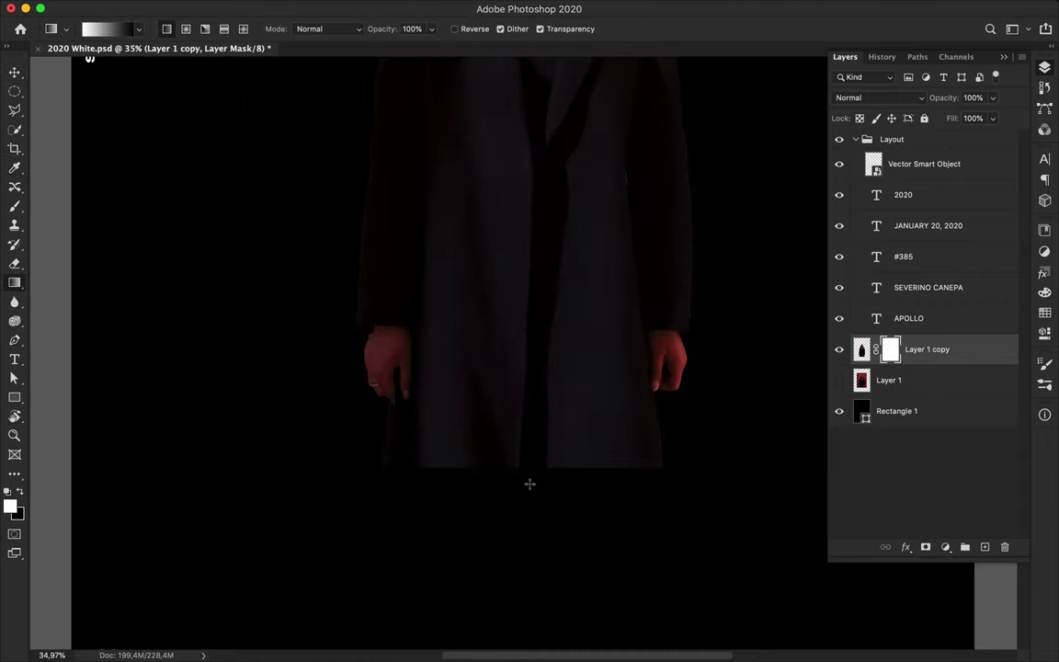
pyautogui.moveTo(525, 405); pyautogui.dragTo(518, 470)
pyautogui.scroll(-3, 552, 414)
# Sample a dark red from the woman's hair as the foreground colour
pyautogui.hotkey('ctrl', '0')
pyautogui.press('v')
pyautogui.press('i')
pyautogui.click(448, 242)
pyautogui.scroll(2, 494, 267)
pyautogui.scroll(5, 515, 243)
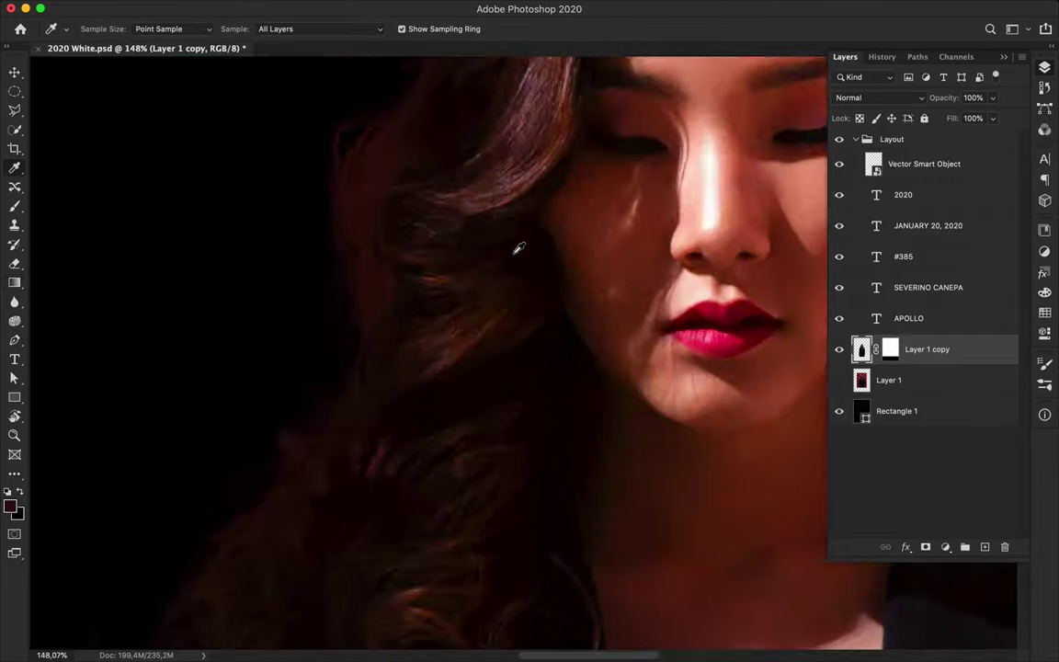
pyautogui.scroll(5, 515, 243)
pyautogui.click(366, 229)
pyautogui.scroll(-3, 402, 191)
pyautogui.scroll(-5, 402, 191)
pyautogui.press('v')
pyautogui.click(896, 411)
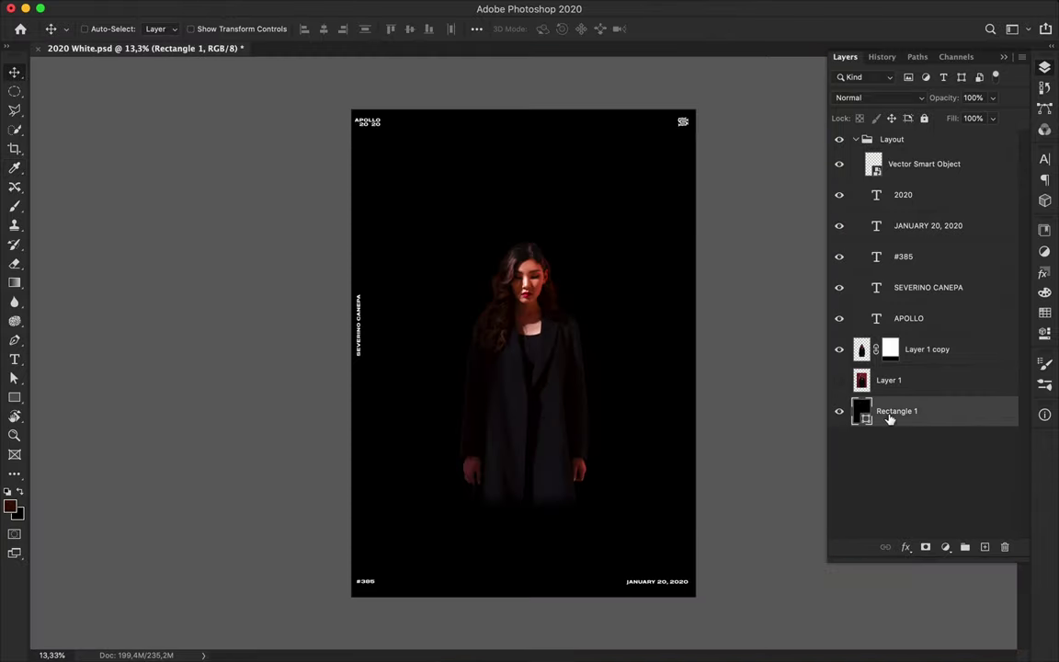
# Give Rectangle 1 a flipped dark red gradient fill with a bright yellow right stop
pyautogui.press('a')
pyautogui.click(220, 28)
pyautogui.click(185, 58)
pyautogui.click(133, 108)
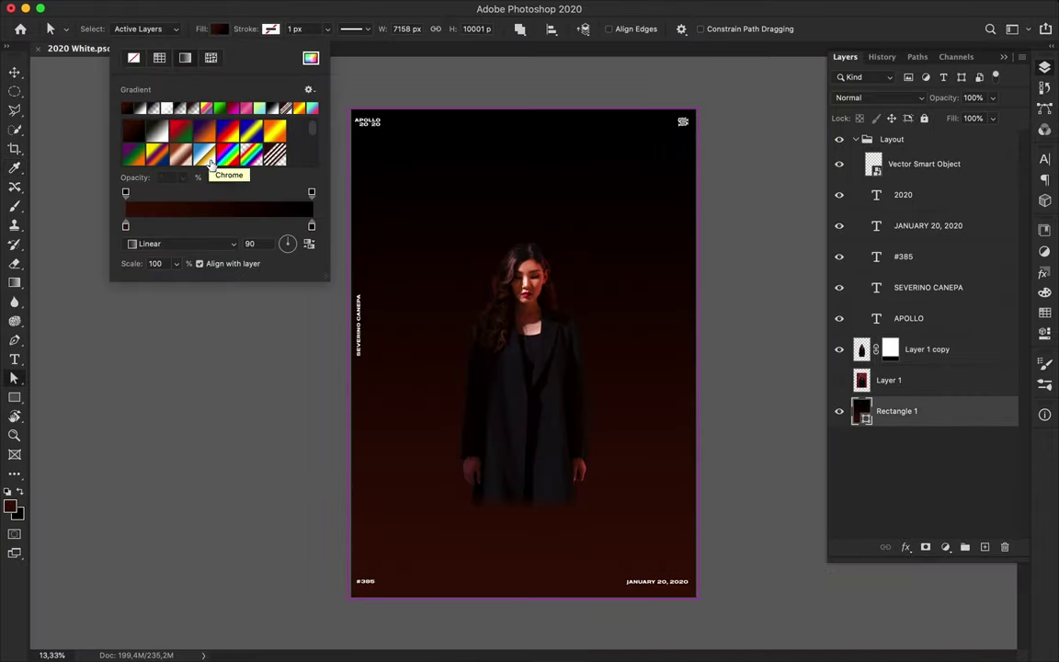
pyautogui.click(288, 255)
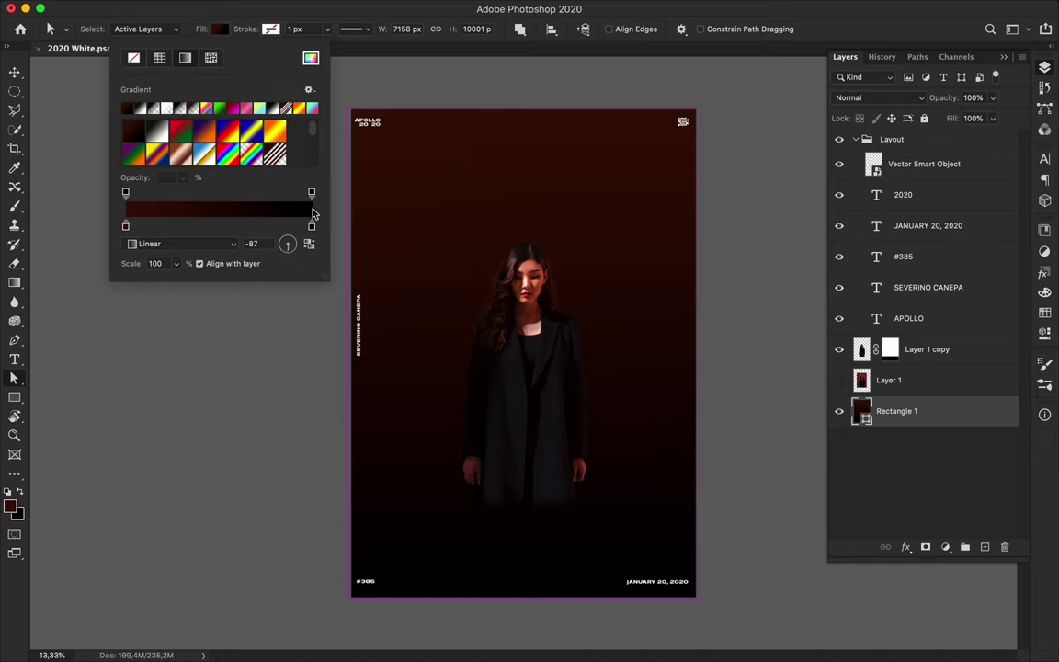
pyautogui.doubleClick(311, 226)
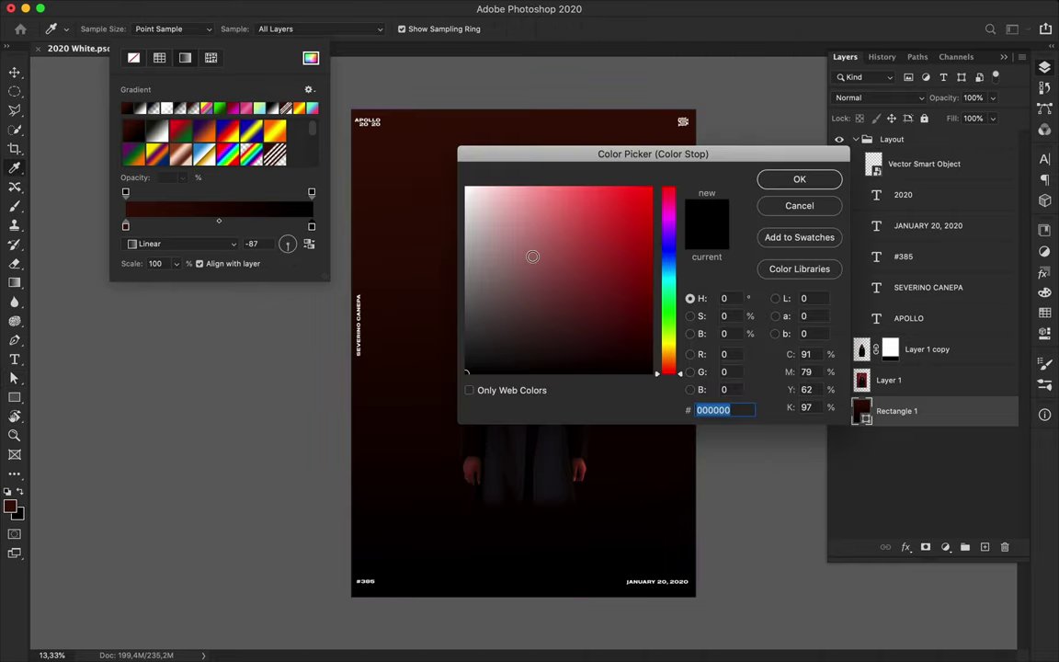
pyautogui.moveTo(668, 372); pyautogui.dragTo(669, 331)
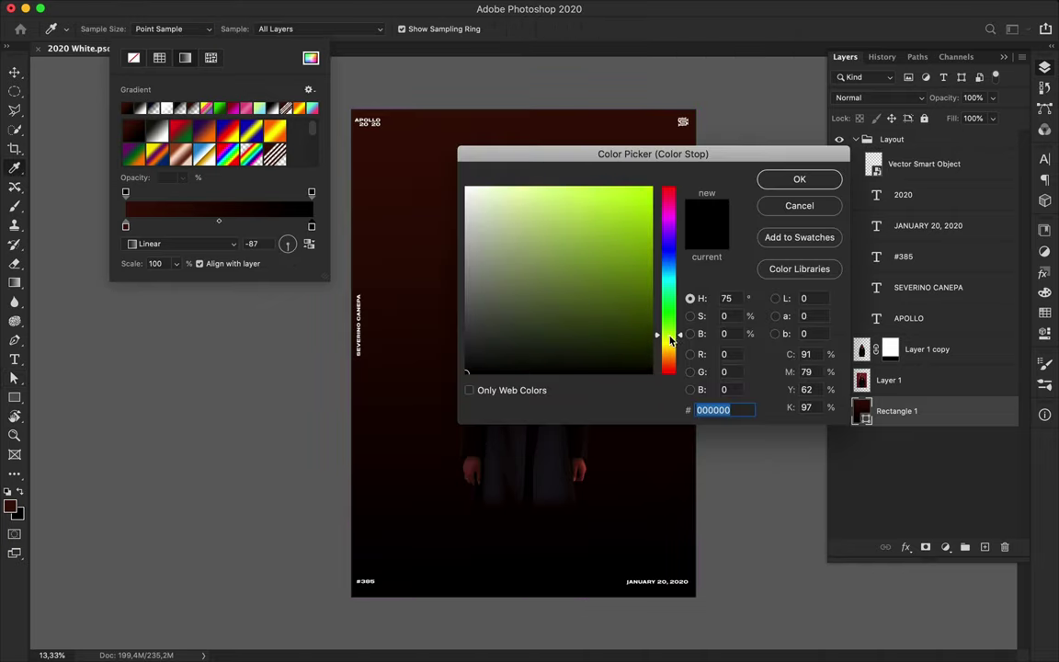
pyautogui.click(597, 198)
pyautogui.click(799, 179)
# Redraw the coat fade on the woman's mask, then delete the mask without applying it
pyautogui.scroll(2, 701, 404)
pyautogui.click(890, 349)
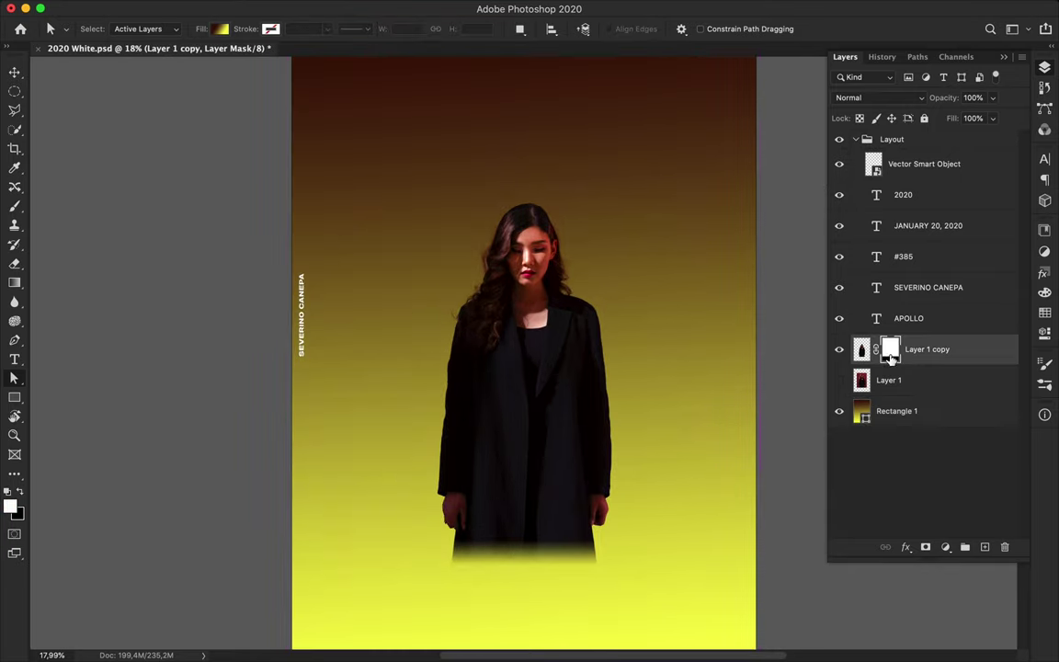
pyautogui.press('g')
pyautogui.moveTo(523, 536); pyautogui.dragTo(524, 552)
pyautogui.moveTo(890, 350); pyautogui.dragTo(1005, 550)
pyautogui.click(479, 228)
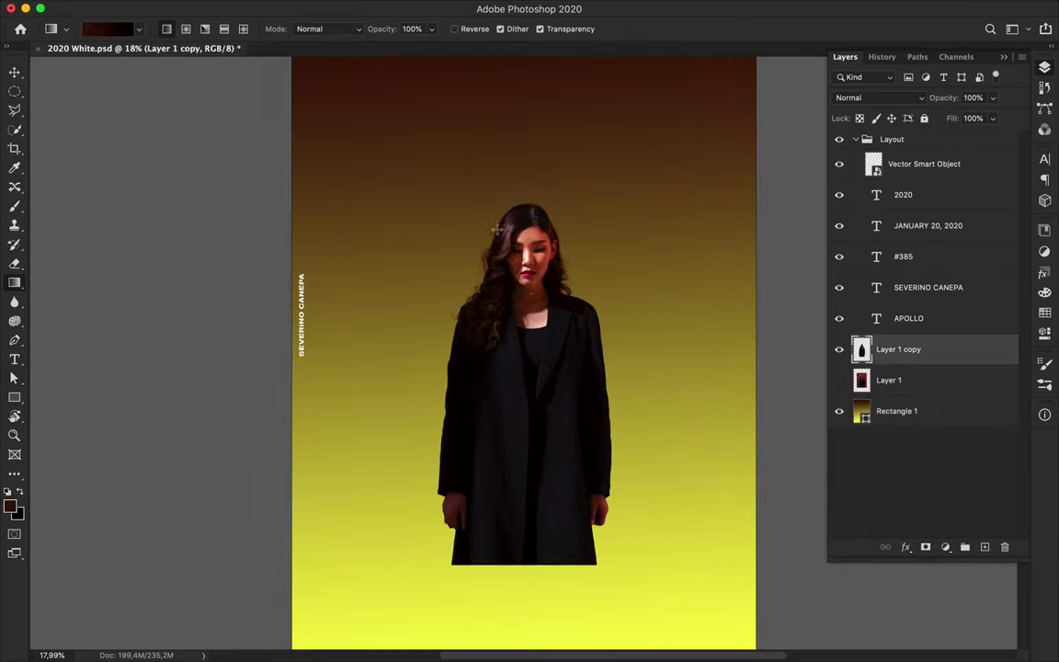
pyautogui.hotkey('ctrl', '0')
pyautogui.press('a')
# Recolour Rectangle 1's bottom gradient stop to a dark red sampled from the poster
pyautogui.click(496, 339)
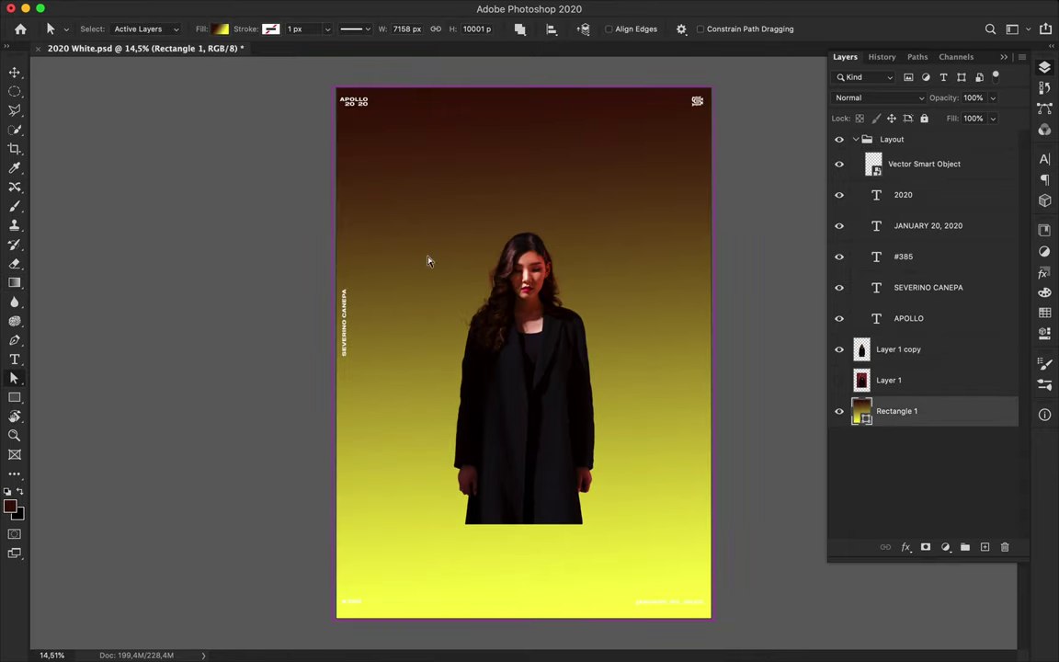
pyautogui.click(221, 29)
pyautogui.doubleClick(312, 225)
pyautogui.moveTo(601, 212)
pyautogui.mouseDown()
pyautogui.moveTo(590, 147)
pyautogui.moveTo(795, 46)
pyautogui.mouseUp()
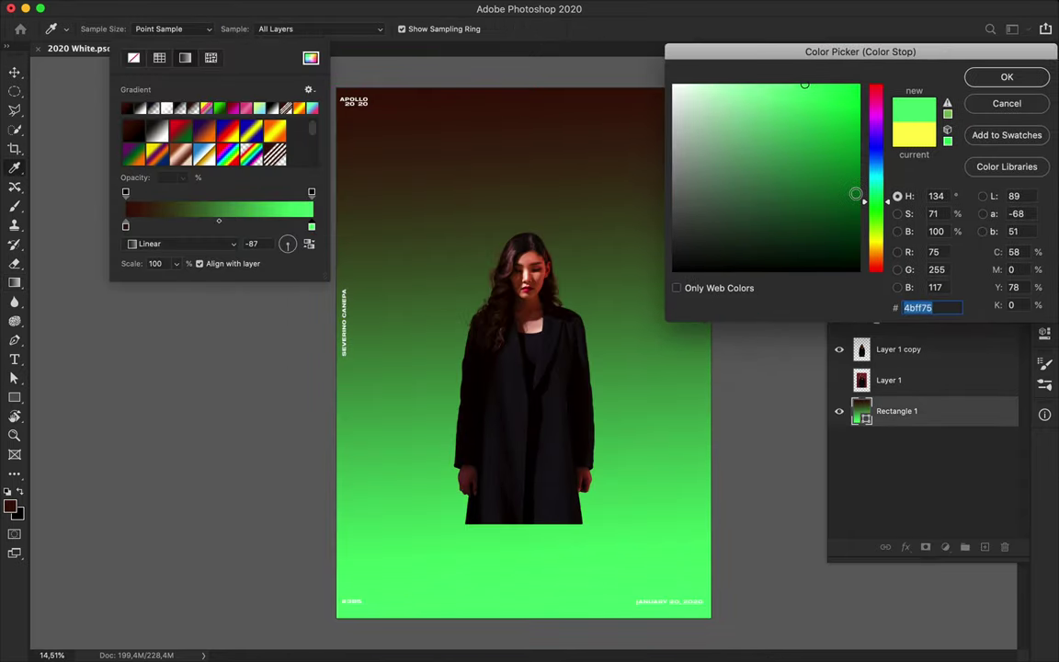
pyautogui.moveTo(795, 194); pyautogui.dragTo(825, 260)
pyautogui.click(557, 158)
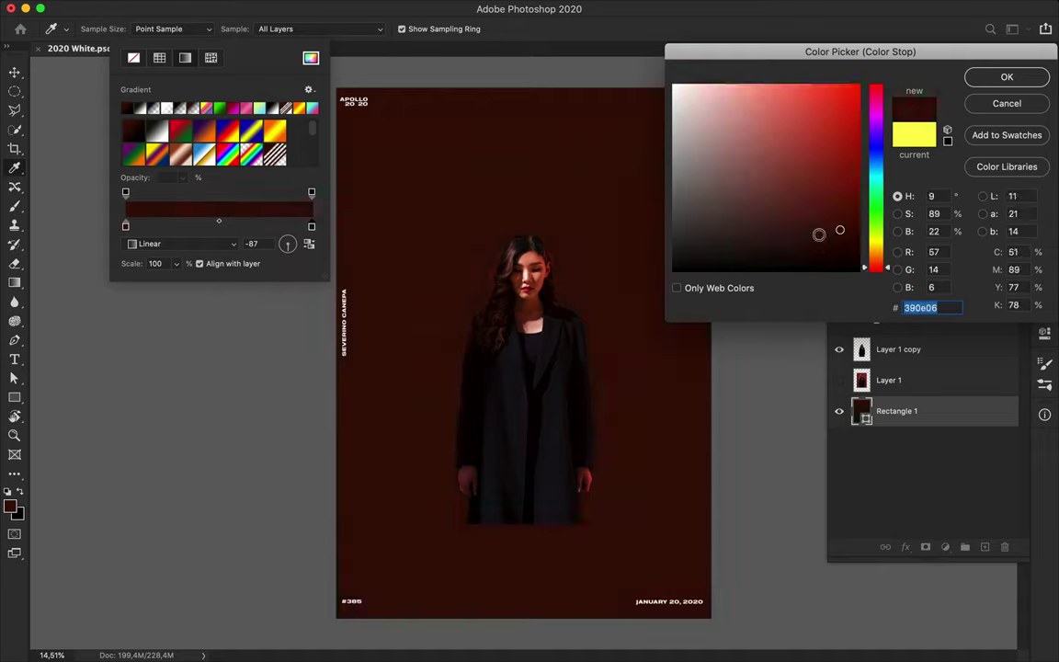
pyautogui.press('Return')
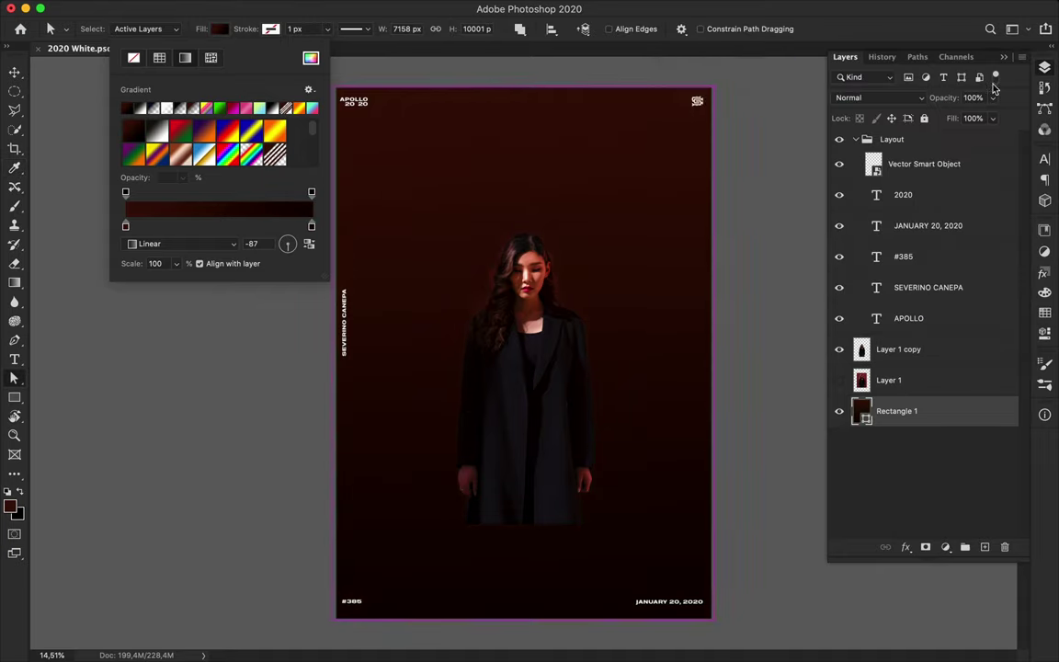
pyautogui.scroll(4, 623, 431)
pyautogui.scroll(1, 745, 462)
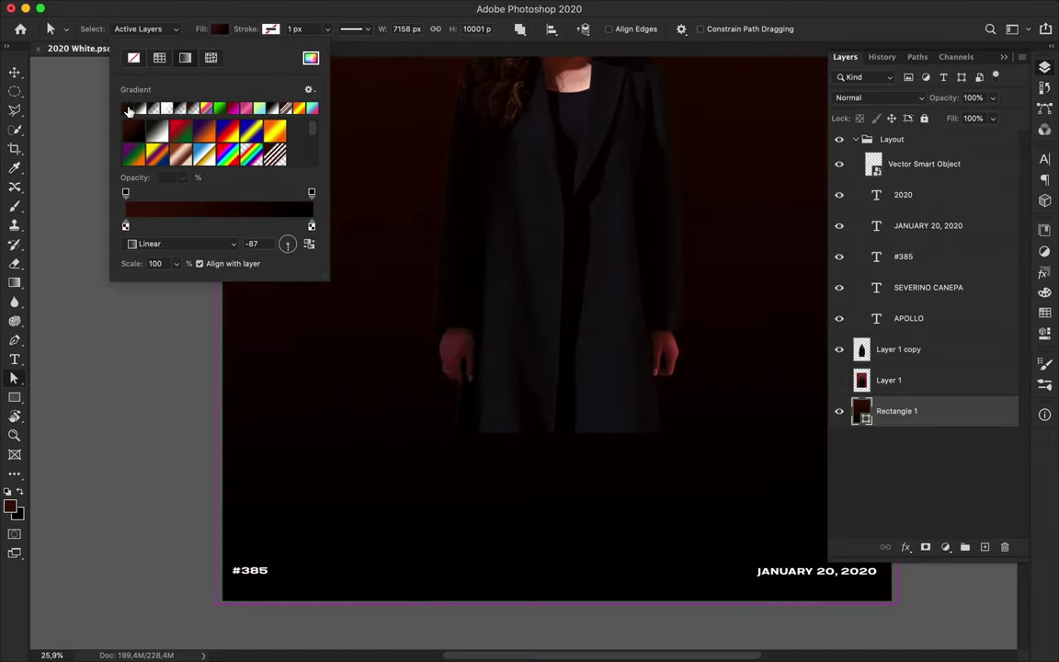
pyautogui.scroll(-4, 371, 184)
pyautogui.press('Return')
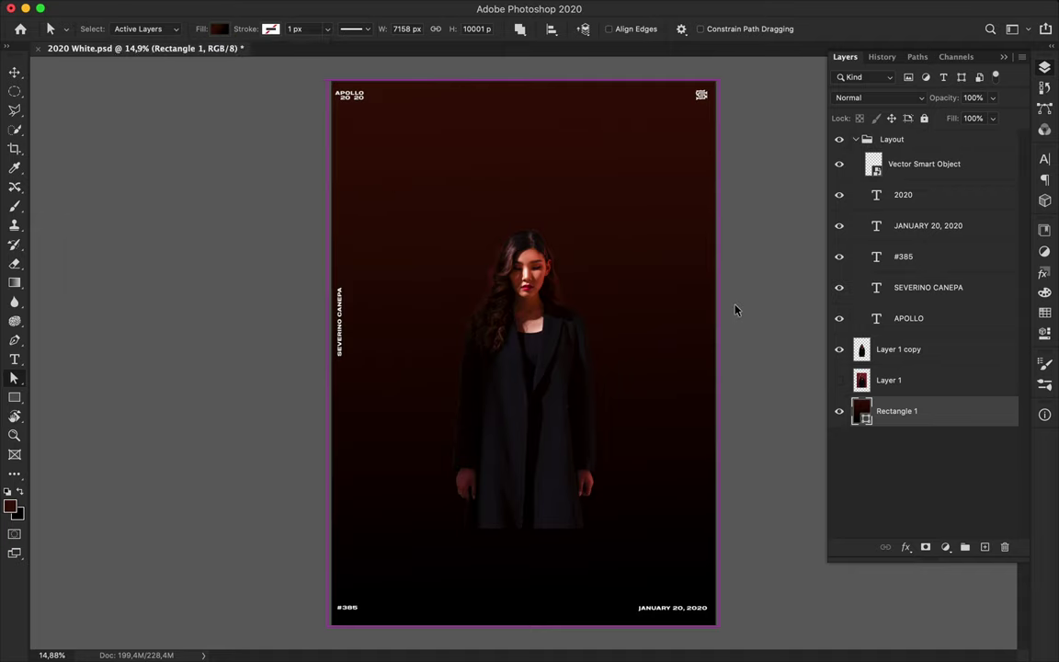
# Recolour Rectangle 1's bottom gradient stop to teal #1ebfc1
pyautogui.press('v')
pyautogui.scroll(2, 643, 355)
pyautogui.press('a')
pyautogui.click(264, 29)
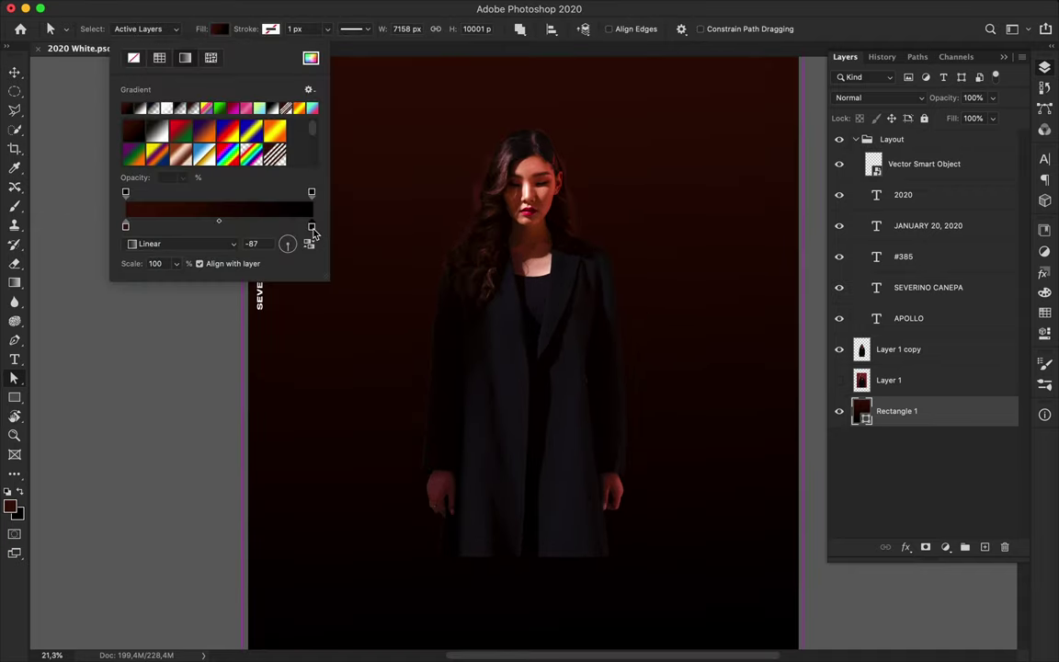
pyautogui.doubleClick(312, 227)
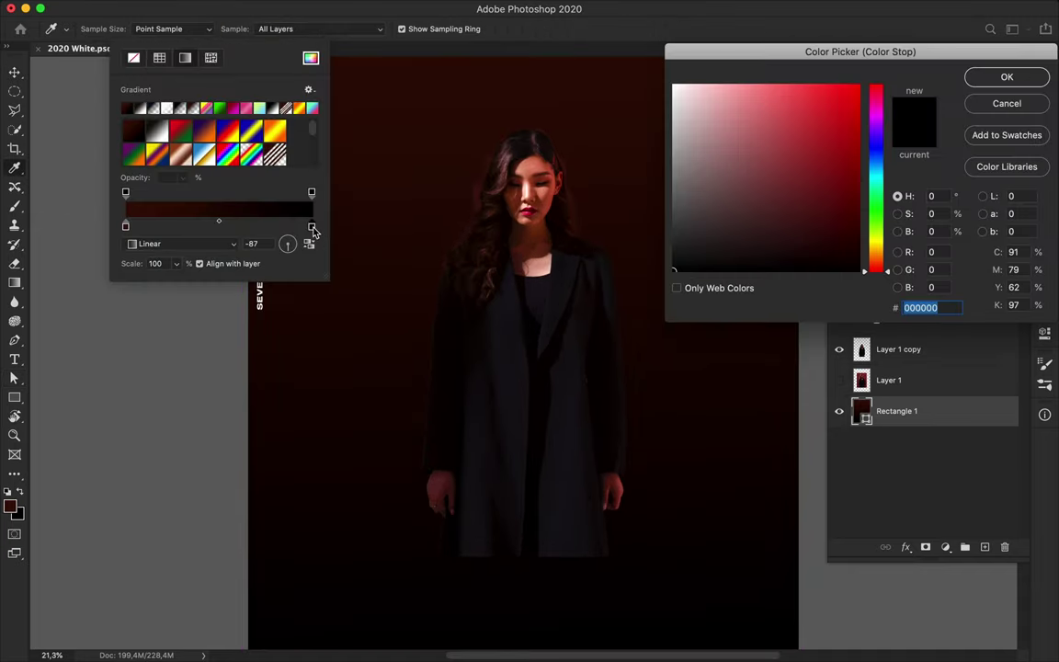
pyautogui.click(877, 249)
pyautogui.click(830, 130)
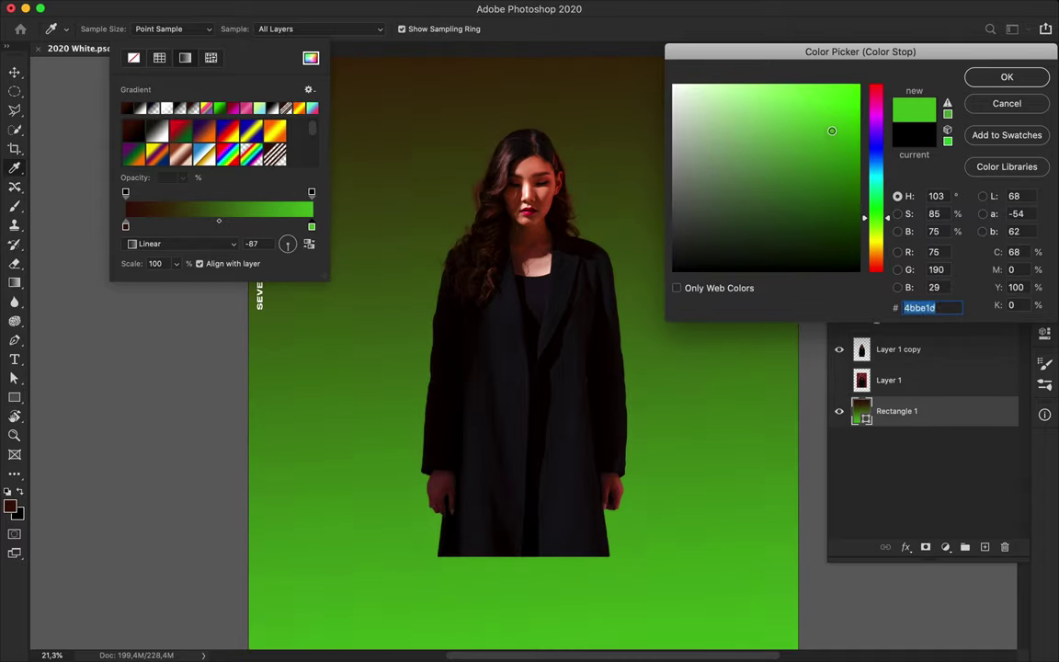
pyautogui.moveTo(877, 218); pyautogui.dragTo(880, 181)
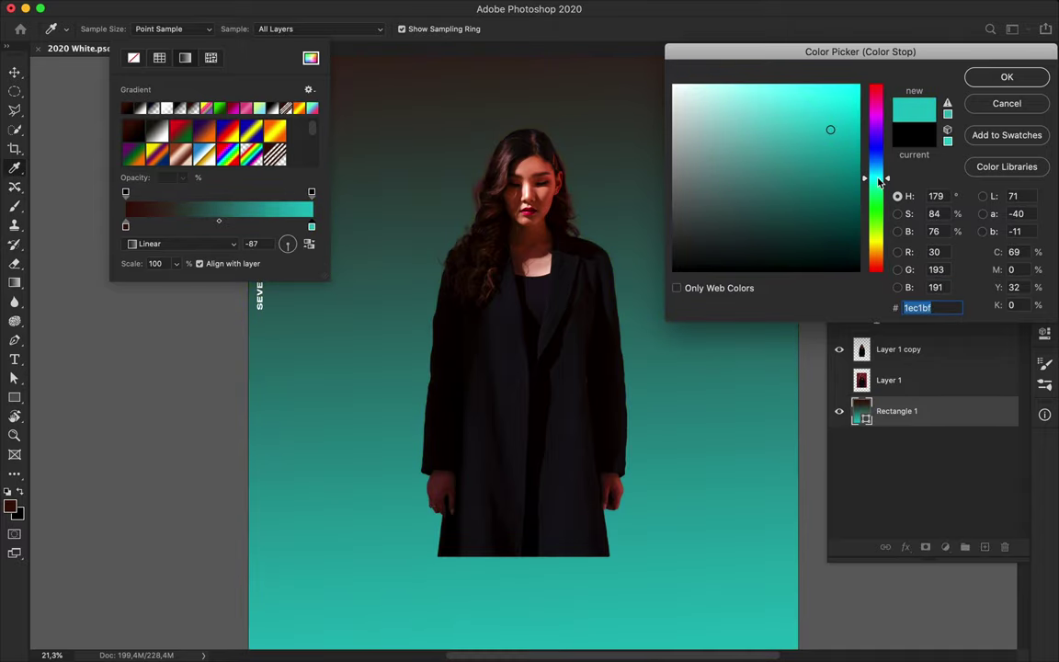
pyautogui.click(998, 81)
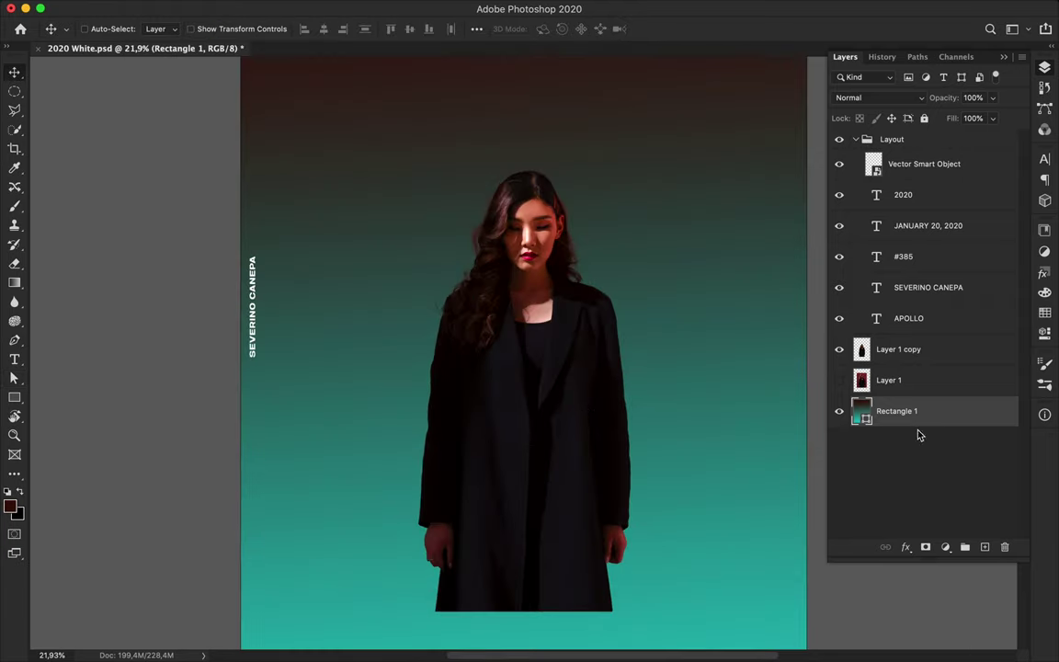
pyautogui.click(983, 548)
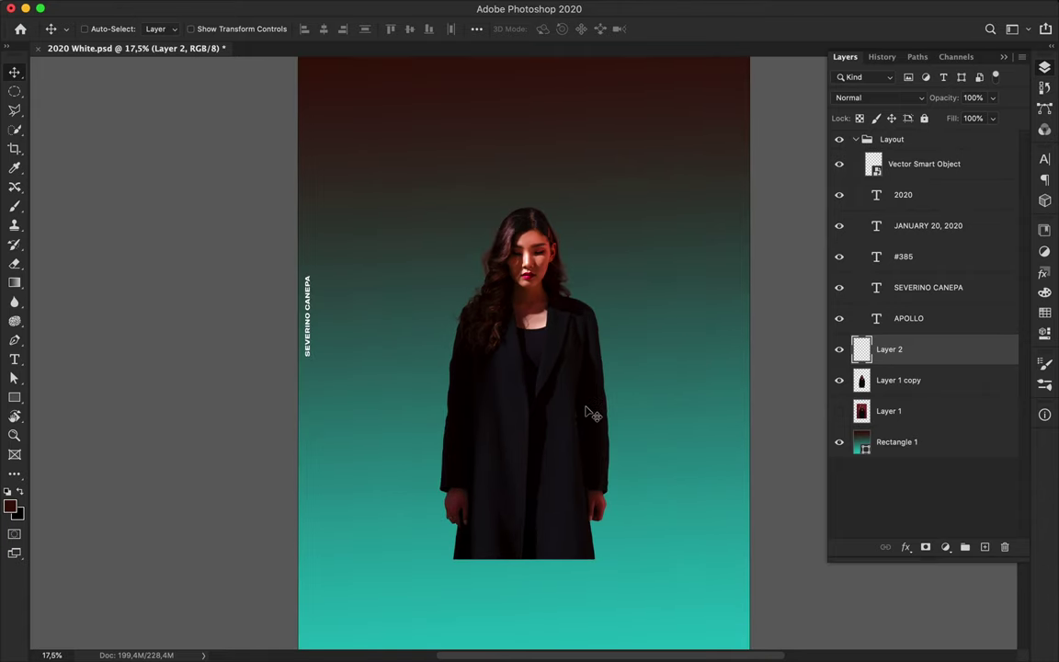
# Set up a teal-to-transparent gradient with both stops sampled teal
pyautogui.click(119, 35)
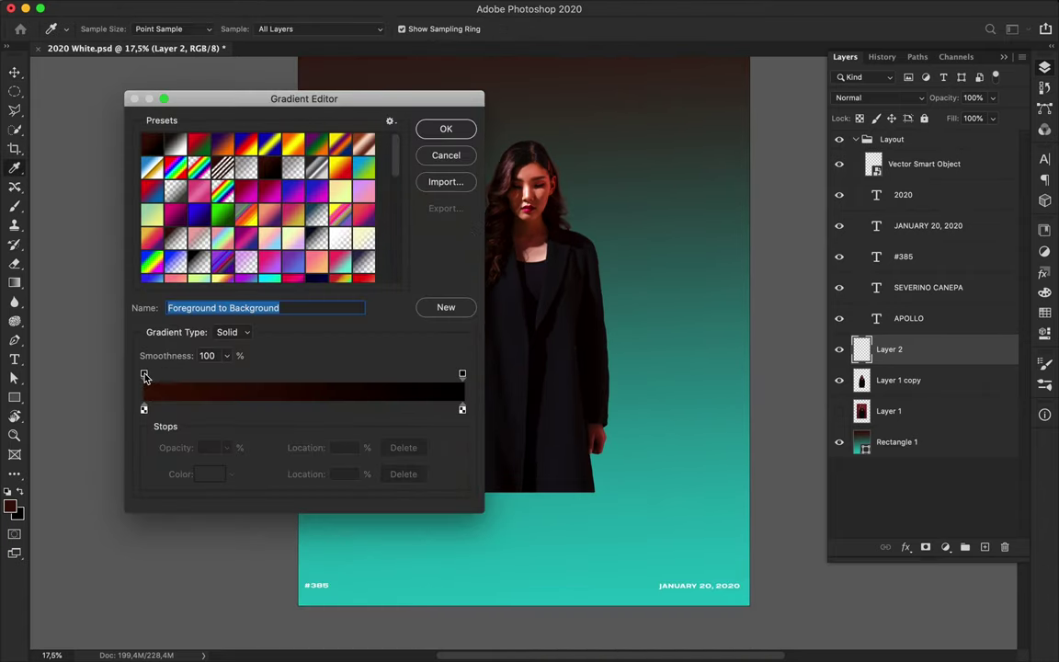
pyautogui.click(143, 374)
pyautogui.doubleClick(143, 409)
pyautogui.click(391, 596)
pyautogui.press('Return')
pyautogui.doubleClick(463, 410)
pyautogui.click(518, 530)
pyautogui.press('Return')
pyautogui.click(462, 375)
pyautogui.click(227, 448)
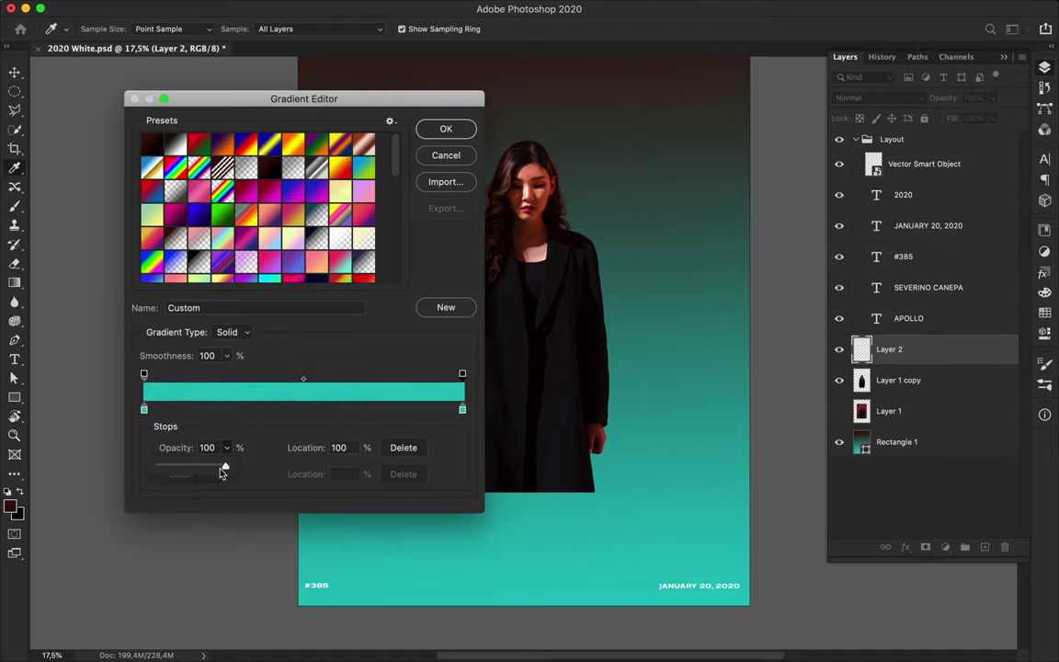
pyautogui.moveTo(210, 426); pyautogui.dragTo(153, 425)
pyautogui.click(446, 129)
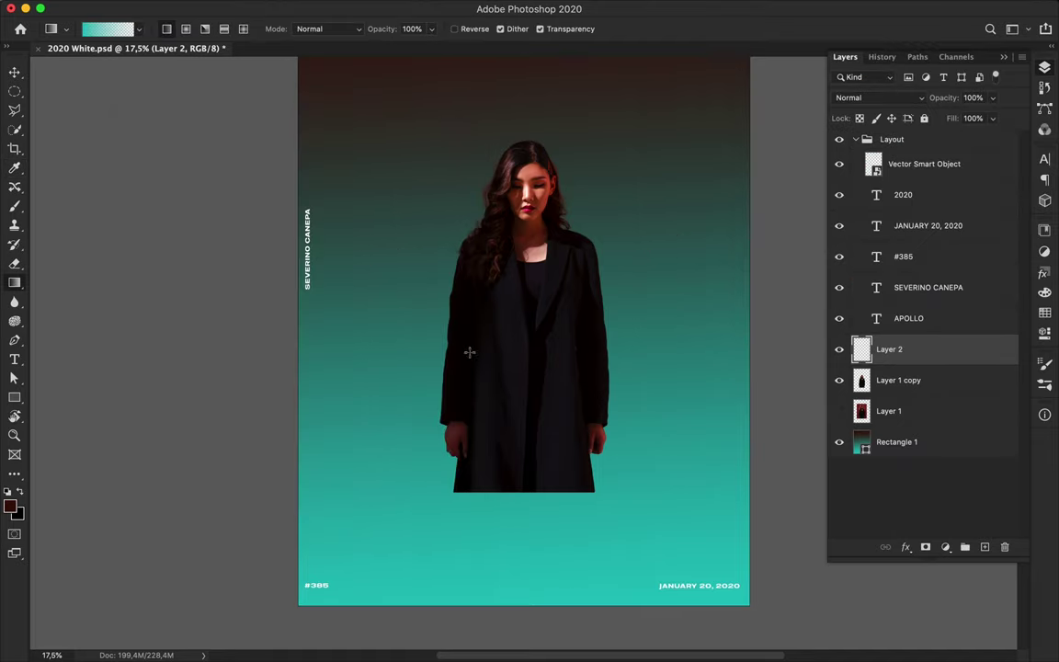
# Fade teal up over the coat on Layer 2, warp and move it, then mask Layer 1 copy
pyautogui.moveTo(524, 602); pyautogui.dragTo(523, 440)
pyautogui.hotkey('ctrl', 't')
pyautogui.rightClick(524, 524)
pyautogui.click(509, 480)
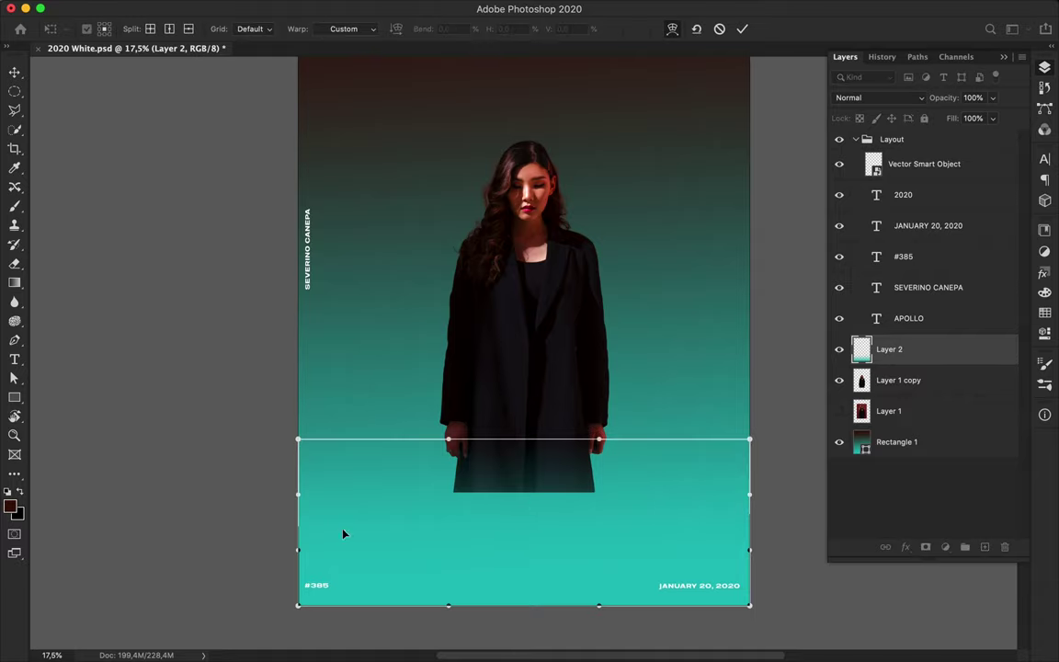
pyautogui.press('Return')
pyautogui.moveTo(476, 527)
pyautogui.mouseDown()
pyautogui.moveTo(478, 455)
pyautogui.moveTo(494, 565)
pyautogui.mouseUp()
pyautogui.hotkey('ctrl', 't')
pyautogui.rightClick(525, 525)
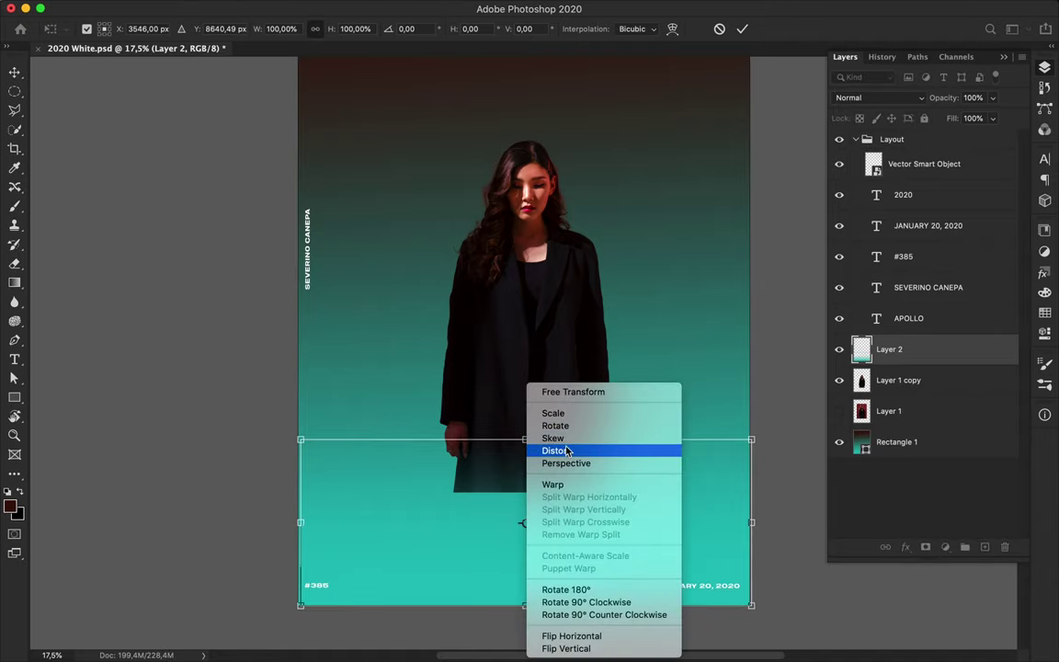
pyautogui.click(570, 451)
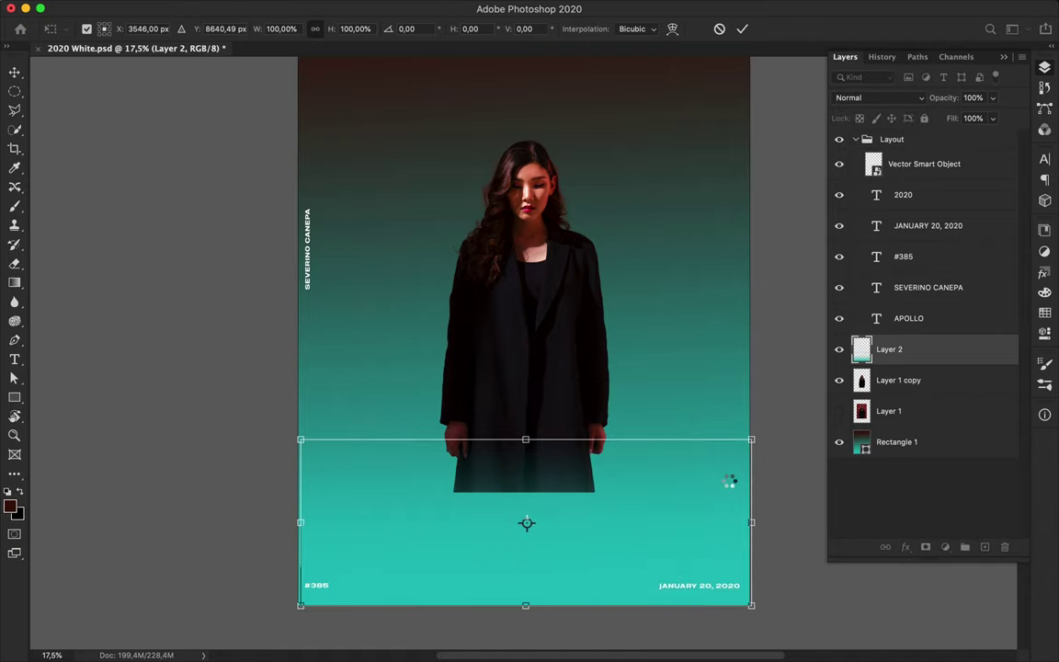
pyautogui.press('Return')
pyautogui.click(906, 381)
pyautogui.click(925, 547)
# Fade out the coat's hem with a black-to-white gradient on Layer 1 copy's mask
pyautogui.press('g')
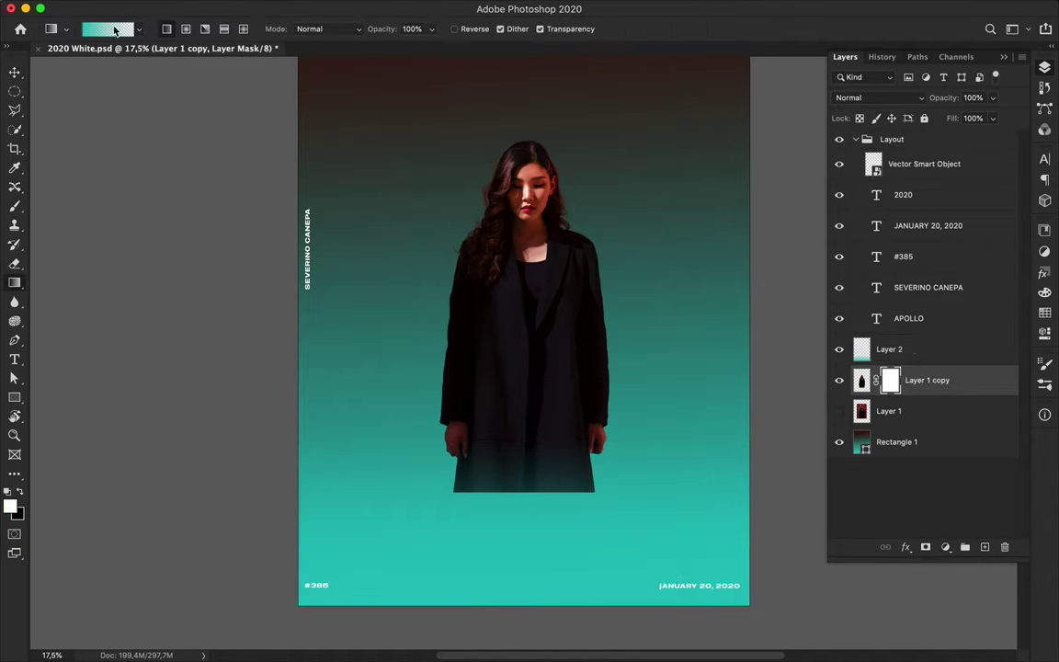
pyautogui.click(115, 30)
pyautogui.moveTo(416, 111)
pyautogui.mouseDown()
pyautogui.moveTo(525, 488)
pyautogui.moveTo(525, 464)
pyautogui.mouseUp()
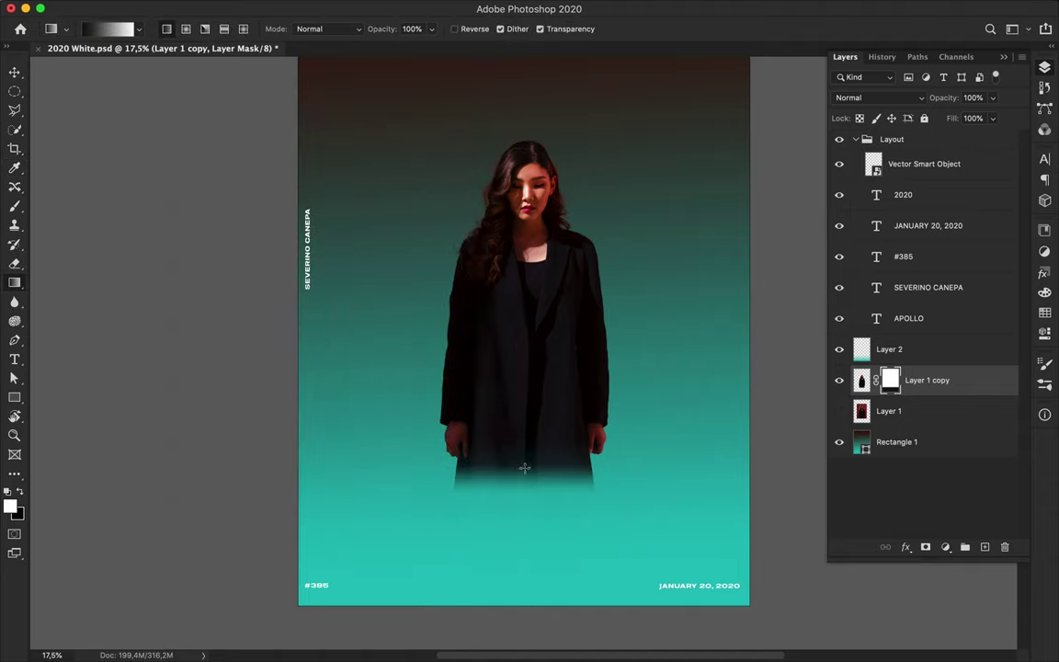
pyautogui.press('v')
pyautogui.scroll(2, 731, 444)
pyautogui.scroll(-2, 730, 444)
# Change Rectangle 1's top gradient stop to dark blue
pyautogui.press('a')
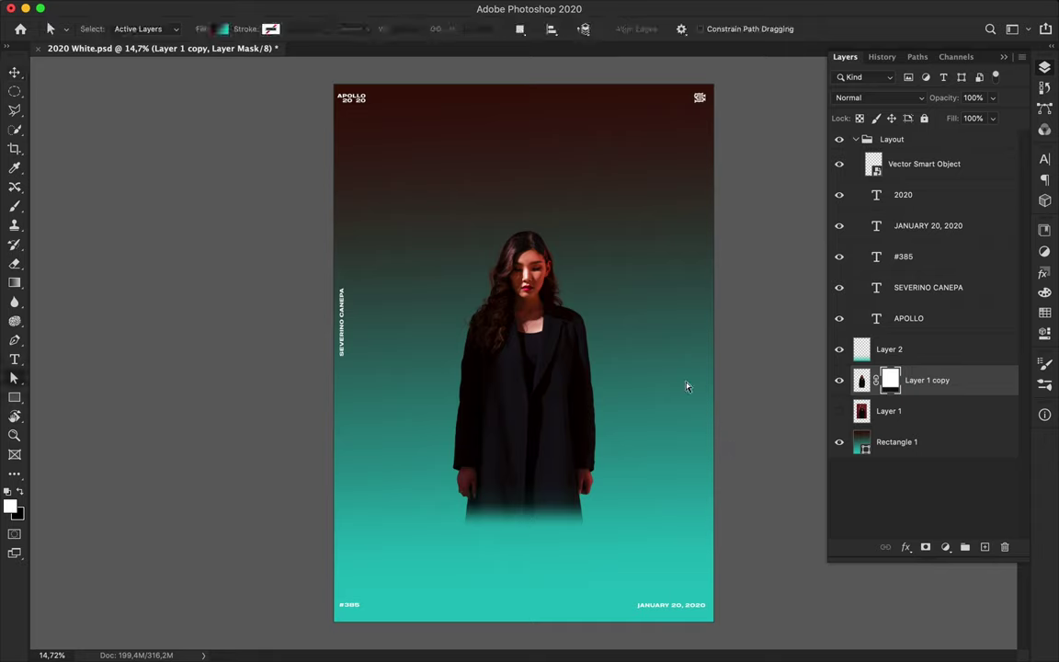
pyautogui.click(896, 442)
pyautogui.click(223, 30)
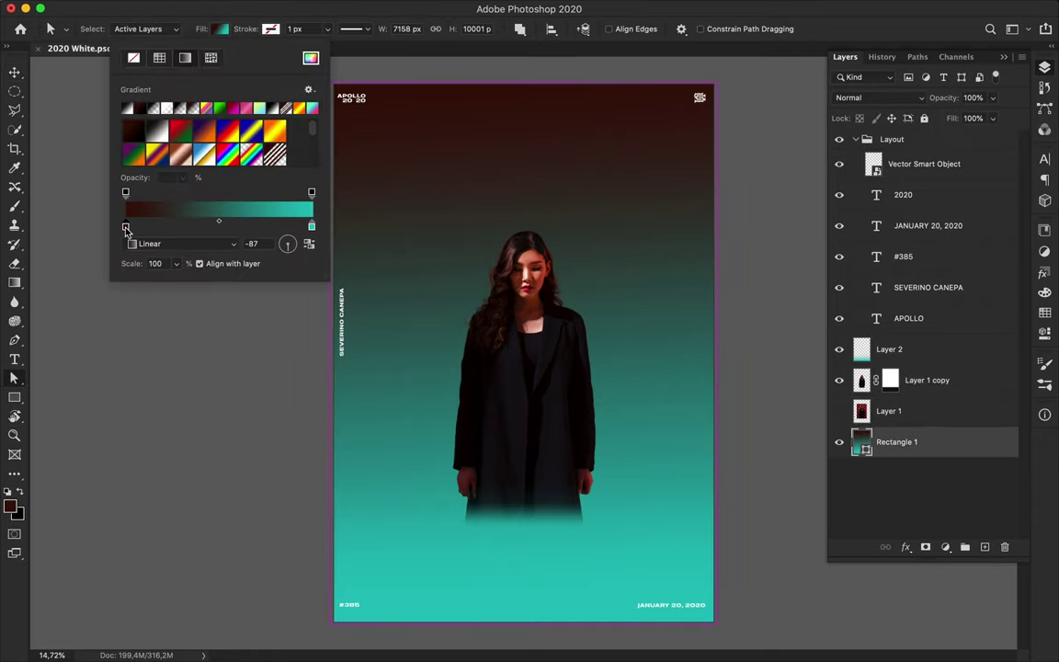
pyautogui.doubleClick(126, 227)
pyautogui.press('Return')
pyautogui.click(580, 281)
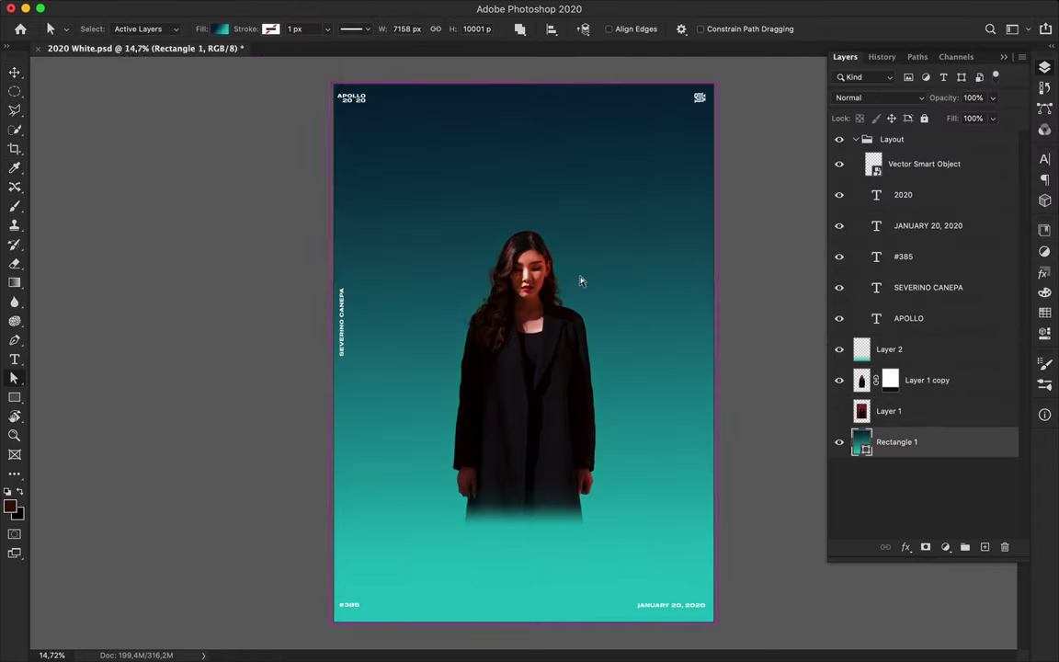
pyautogui.scroll(3, 580, 282)
# Add a Hue/Saturation adjustment to Layer 1 copy, try a hue shift, then delete it
pyautogui.click(937, 391)
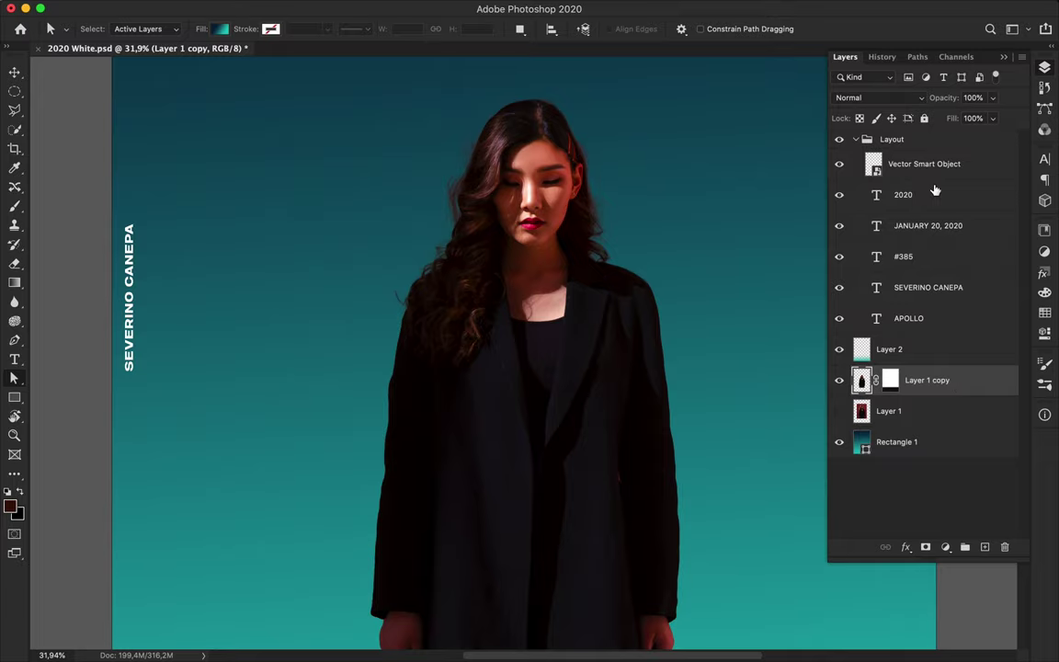
pyautogui.click(945, 547)
pyautogui.click(961, 555)
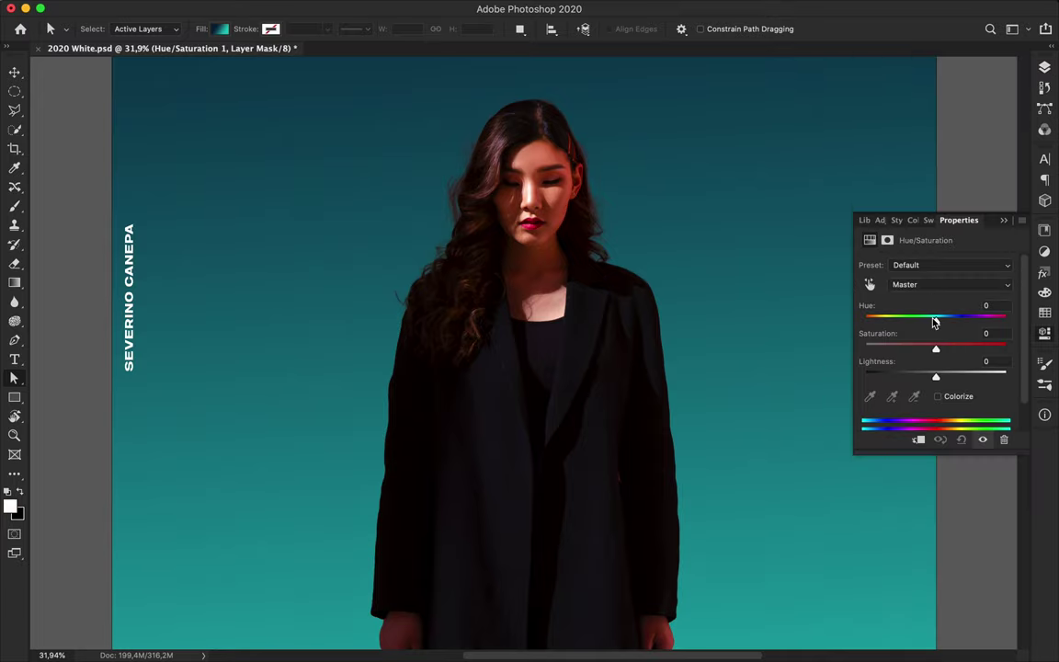
pyautogui.moveTo(920, 323); pyautogui.dragTo(940, 326)
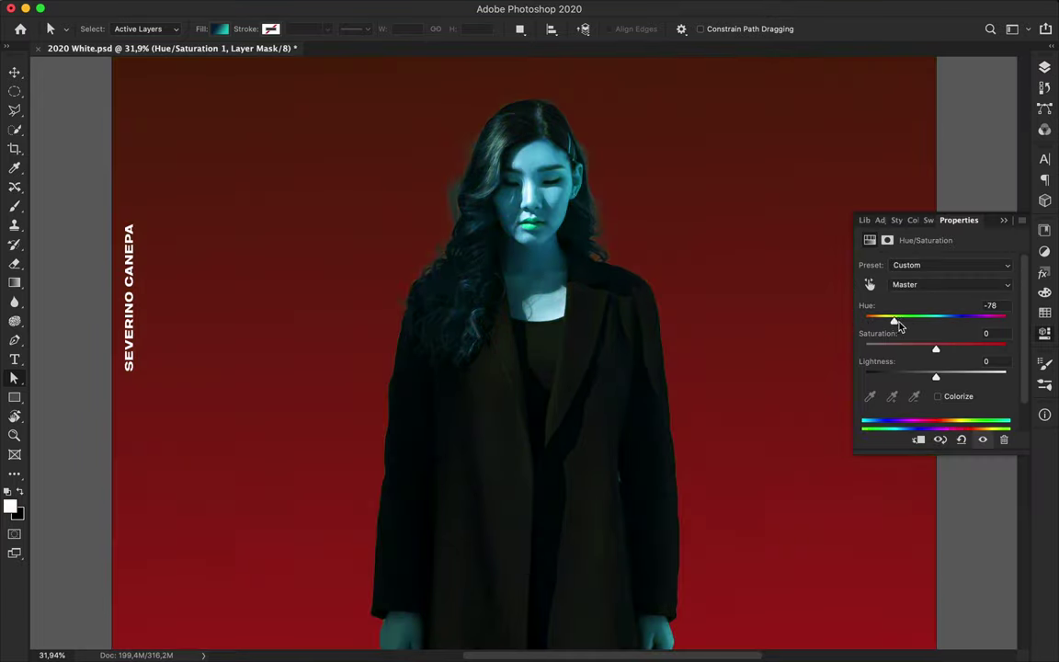
pyautogui.press('Delete')
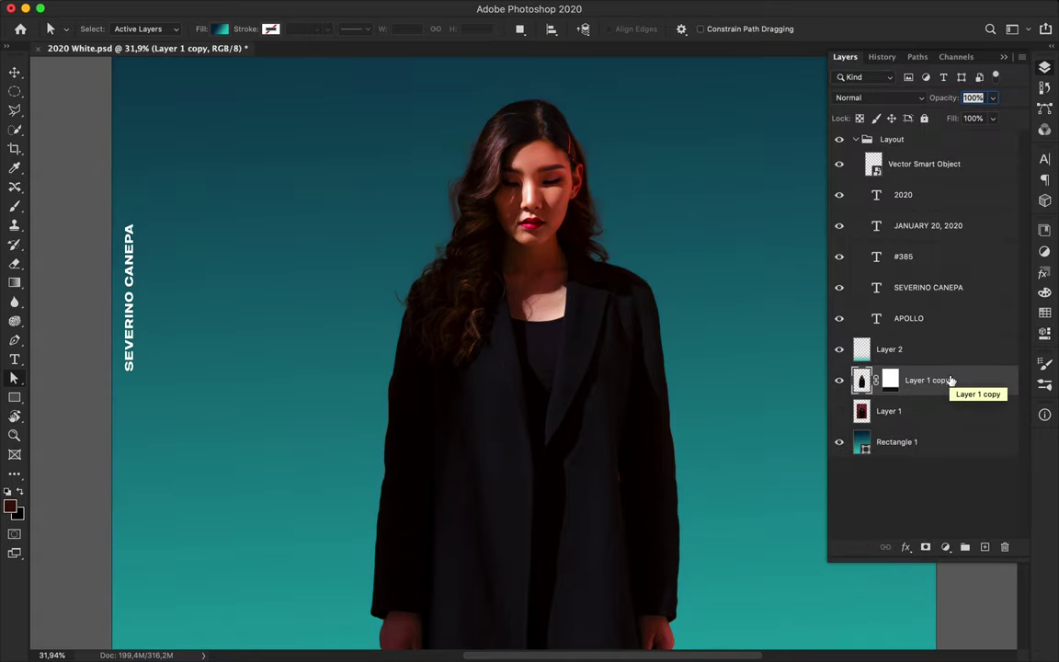
# Duplicate Layer 1 copy and in Selective Color Reds reduce magenta and raise black to +100
pyautogui.hotkey('ctrl', 'shift', 'alt', 'n')
pyautogui.hotkey('ctrl', 'z')
pyautogui.hotkey('ctrl', 'j')
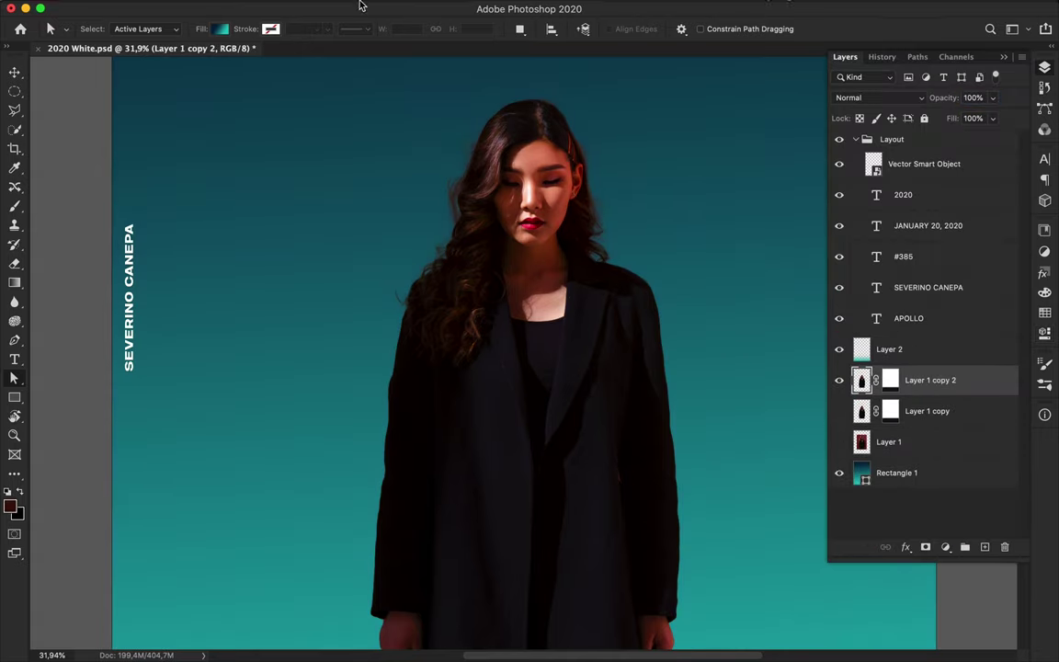
pyautogui.click(225, 7)
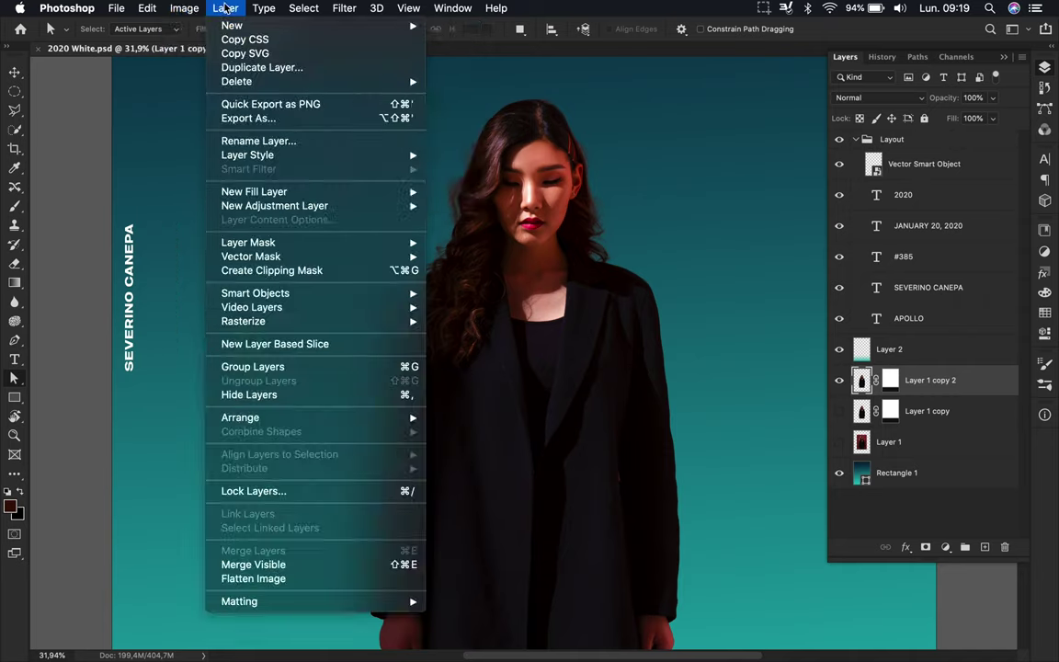
pyautogui.click(410, 275)
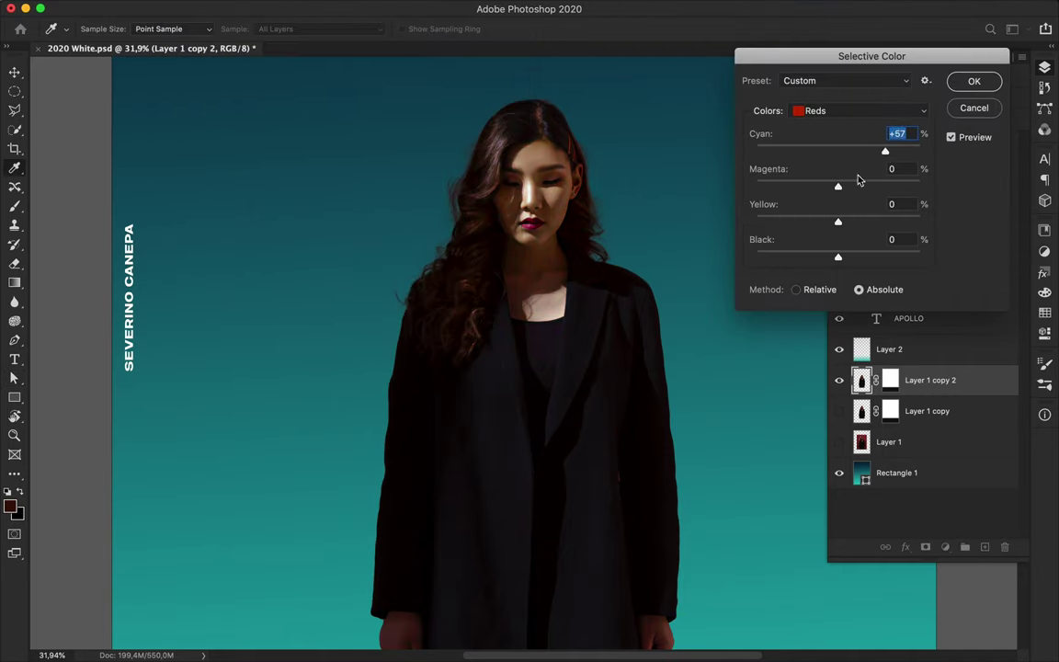
pyautogui.moveTo(799, 189)
pyautogui.mouseDown()
pyautogui.moveTo(848, 186)
pyautogui.moveTo(832, 190)
pyautogui.mouseUp()
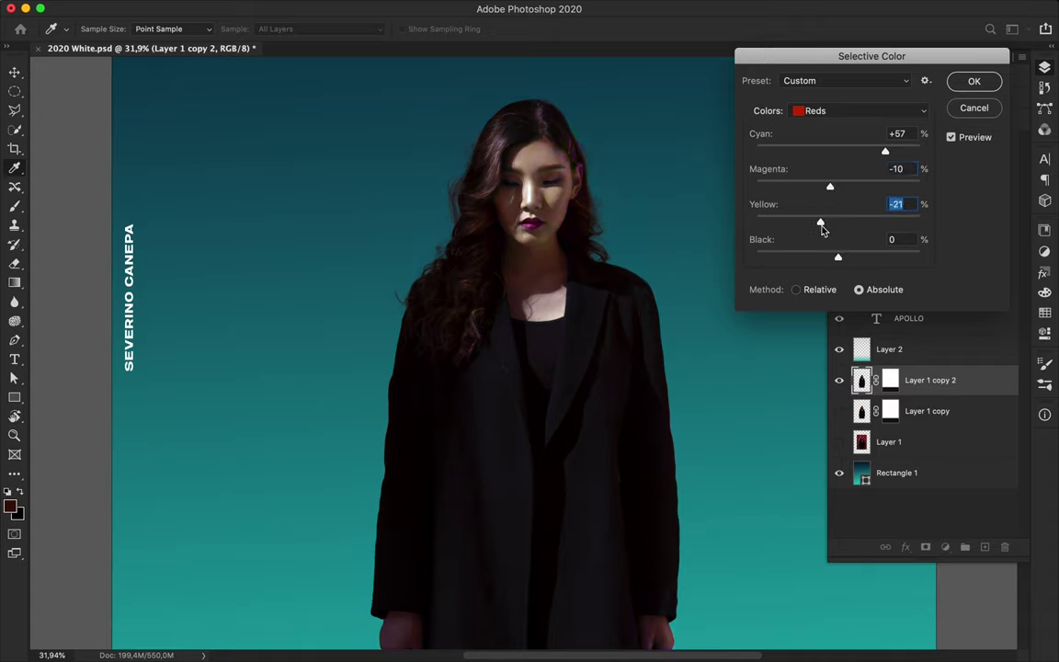
pyautogui.moveTo(839, 258)
pyautogui.mouseDown()
pyautogui.moveTo(731, 243)
pyautogui.moveTo(846, 260)
pyautogui.moveTo(941, 254)
pyautogui.mouseUp()
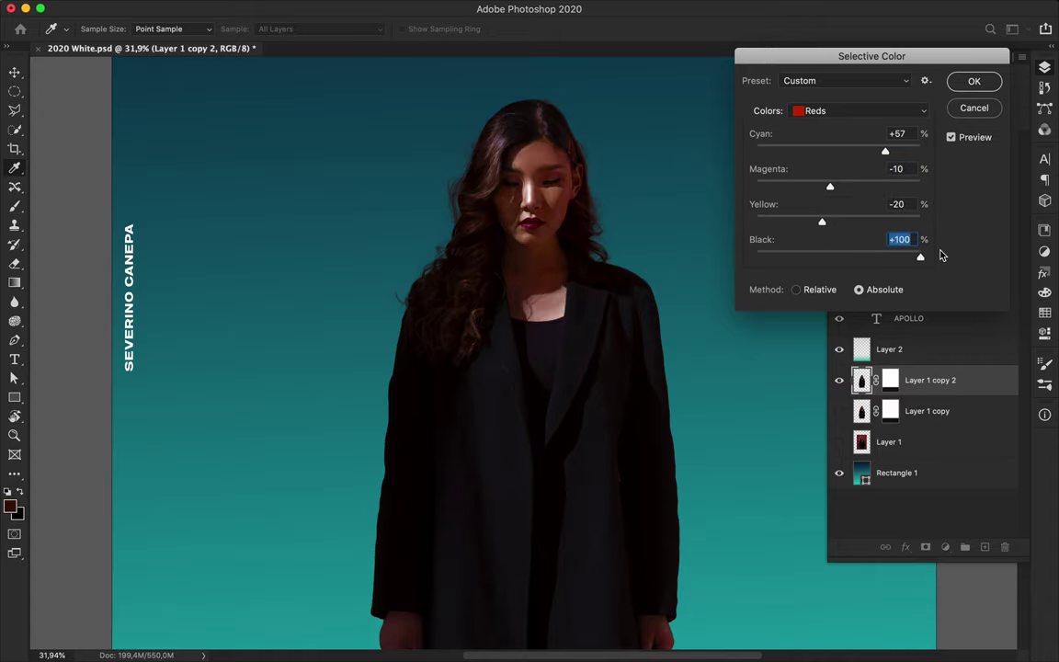
# Add magenta and fine-tune yellow and black in the Yellows, then check Cyans and Blues
pyautogui.click(855, 111)
pyautogui.click(837, 153)
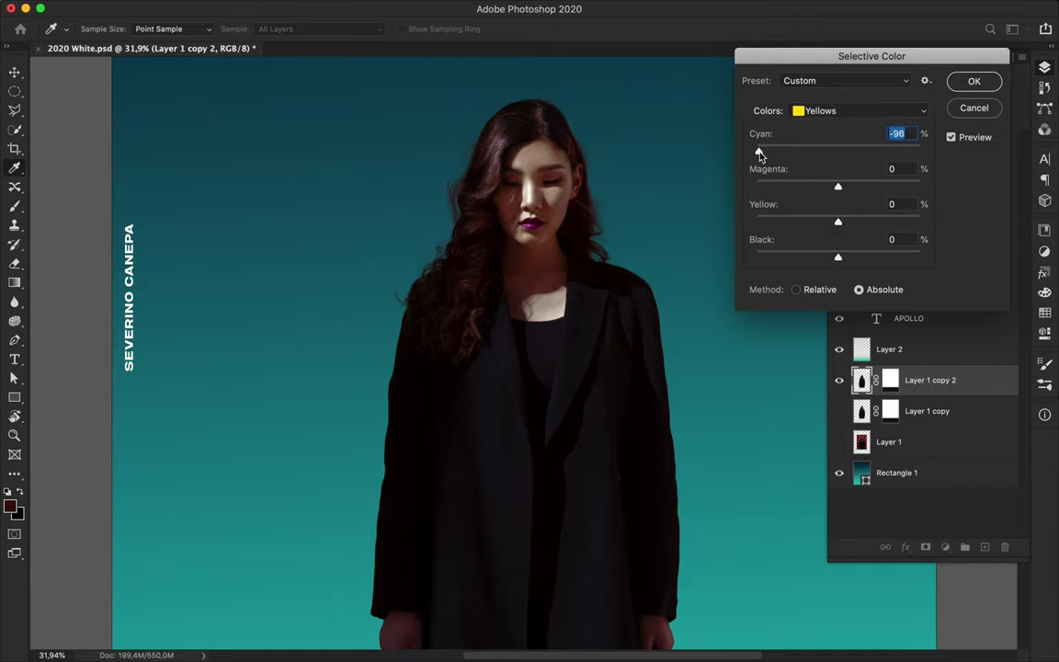
pyautogui.moveTo(805, 189)
pyautogui.mouseDown()
pyautogui.moveTo(747, 187)
pyautogui.moveTo(850, 188)
pyautogui.mouseUp()
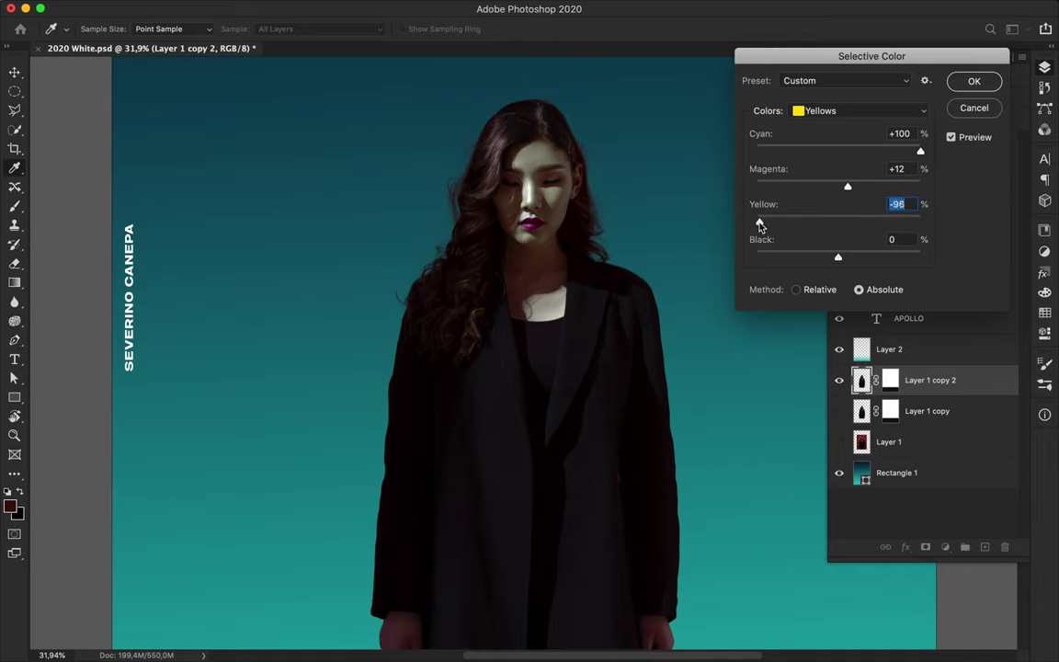
pyautogui.moveTo(838, 258); pyautogui.dragTo(752, 253)
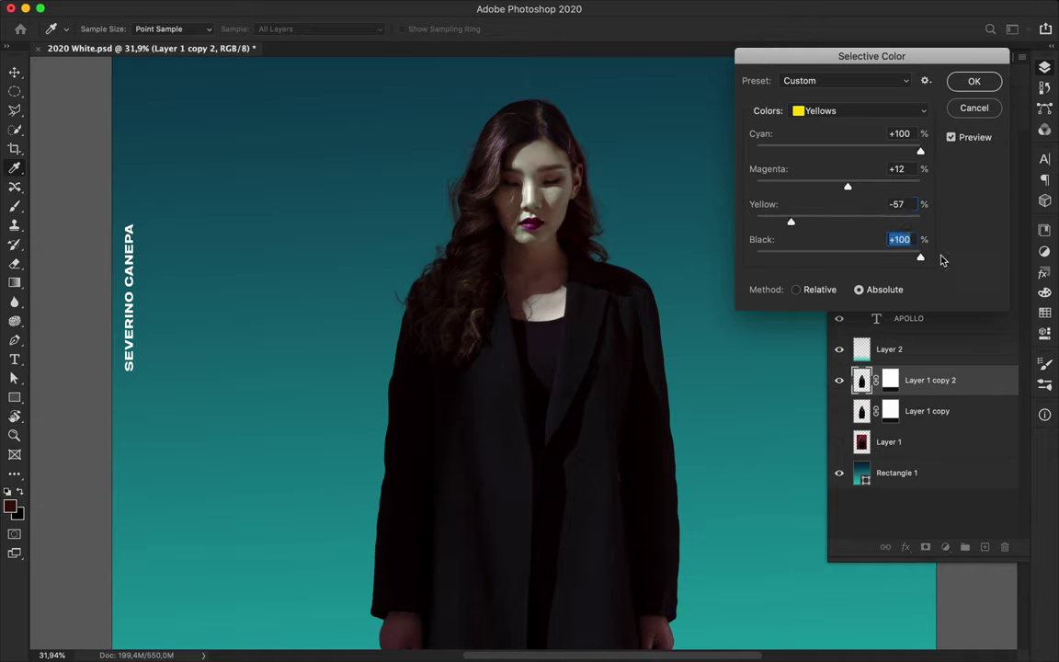
pyautogui.click(870, 111)
pyautogui.click(832, 140)
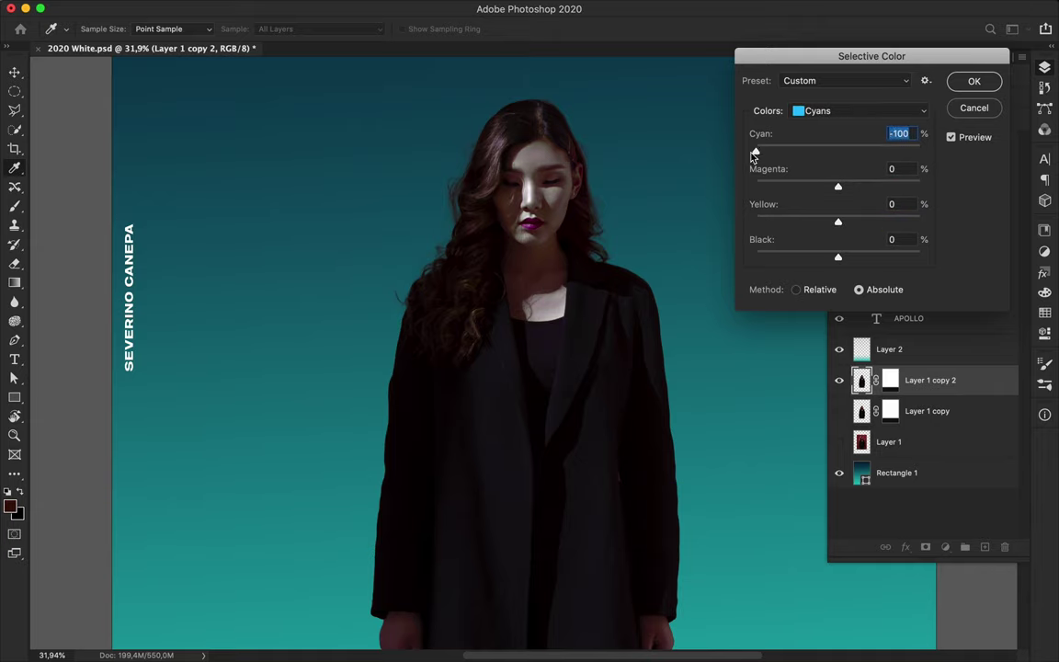
pyautogui.click(865, 111)
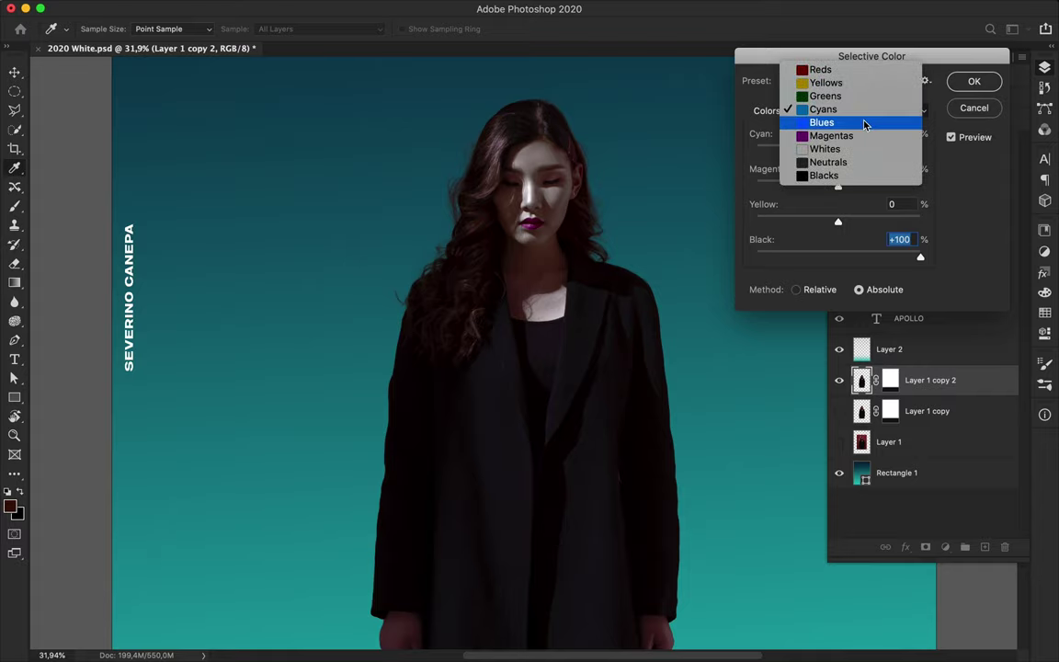
pyautogui.click(866, 123)
# Tint the Blacks with cyan and magenta, adjust yellow and black, and apply Selective Color
pyautogui.click(859, 110)
pyautogui.click(856, 161)
pyautogui.moveTo(839, 151)
pyautogui.mouseDown()
pyautogui.moveTo(884, 152)
pyautogui.moveTo(825, 153)
pyautogui.moveTo(886, 153)
pyautogui.mouseUp()
pyautogui.moveTo(837, 187)
pyautogui.mouseDown()
pyautogui.moveTo(792, 189)
pyautogui.moveTo(864, 190)
pyautogui.mouseUp()
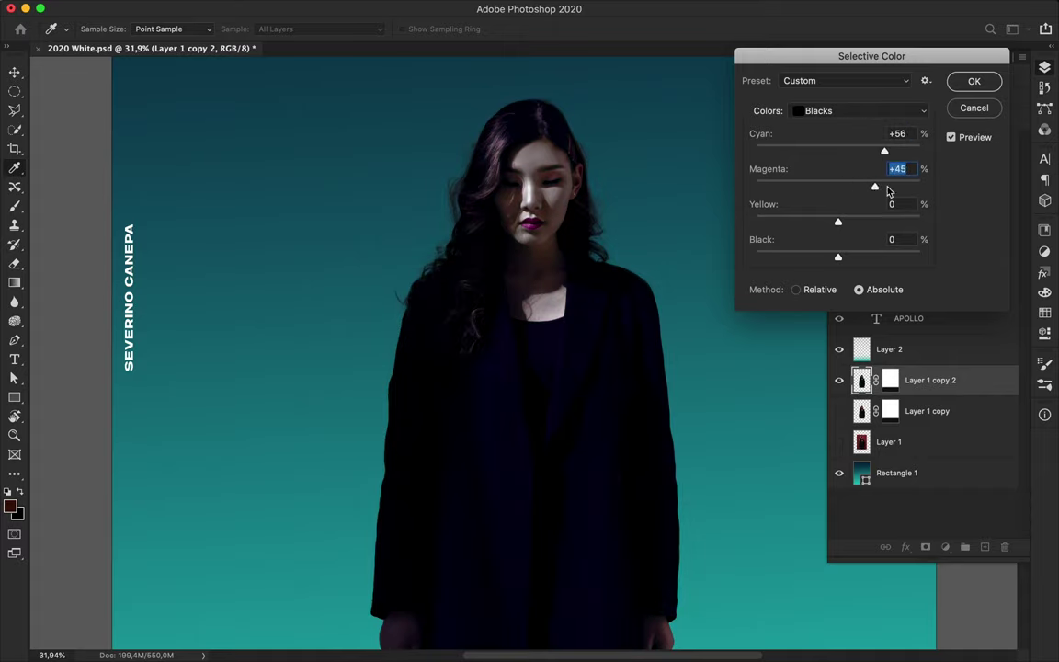
pyautogui.moveTo(783, 187); pyautogui.dragTo(854, 188)
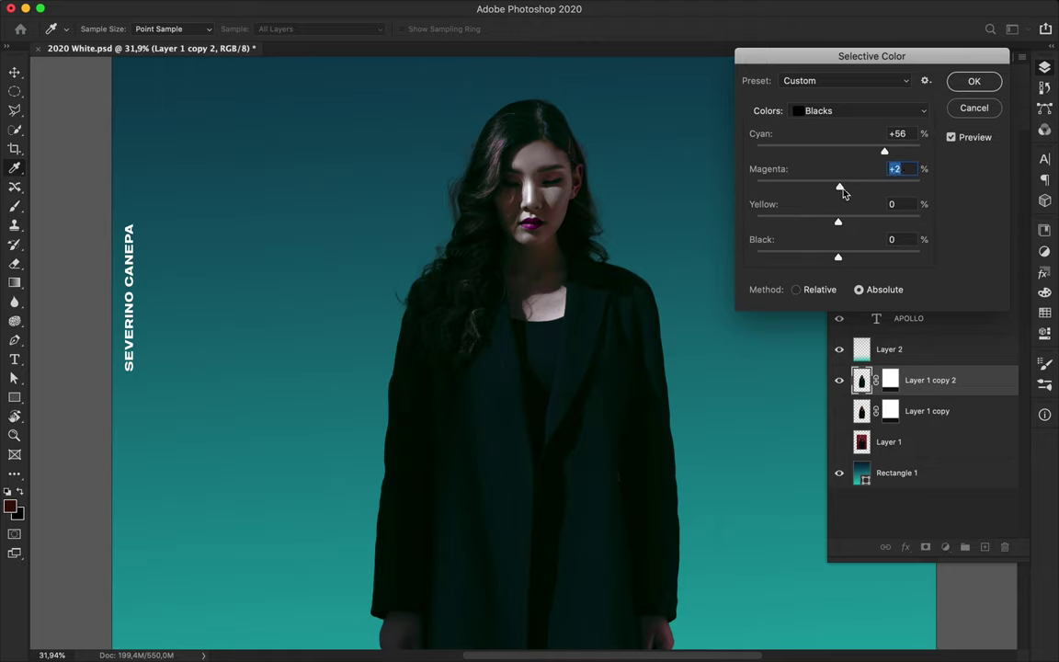
pyautogui.moveTo(921, 222)
pyautogui.mouseDown()
pyautogui.moveTo(780, 223)
pyautogui.moveTo(840, 223)
pyautogui.moveTo(800, 259)
pyautogui.moveTo(865, 260)
pyautogui.mouseUp()
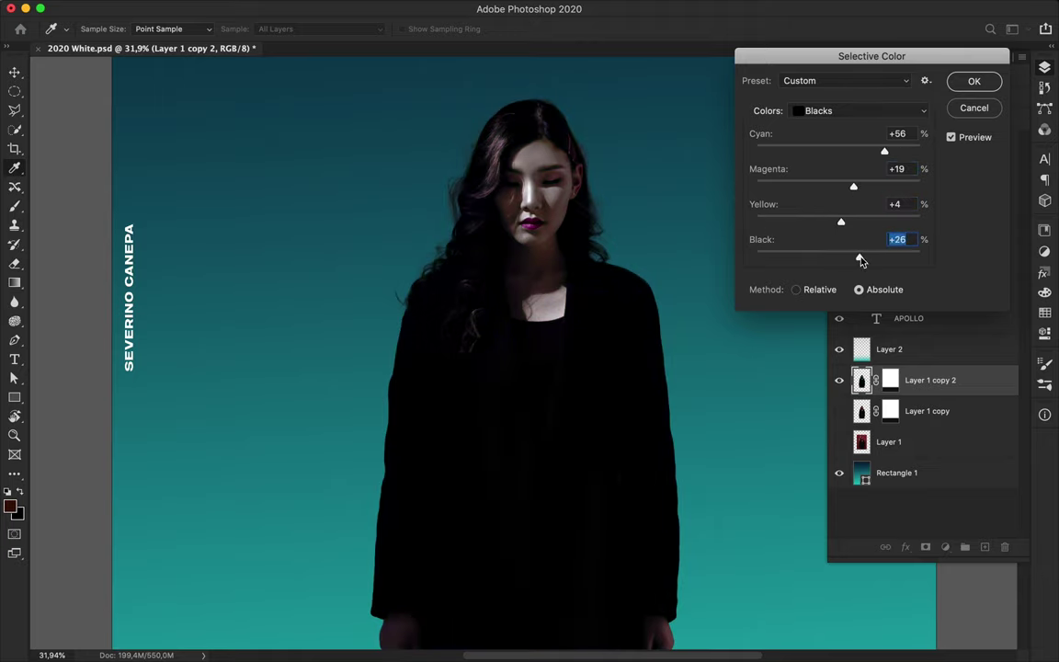
pyautogui.click(974, 80)
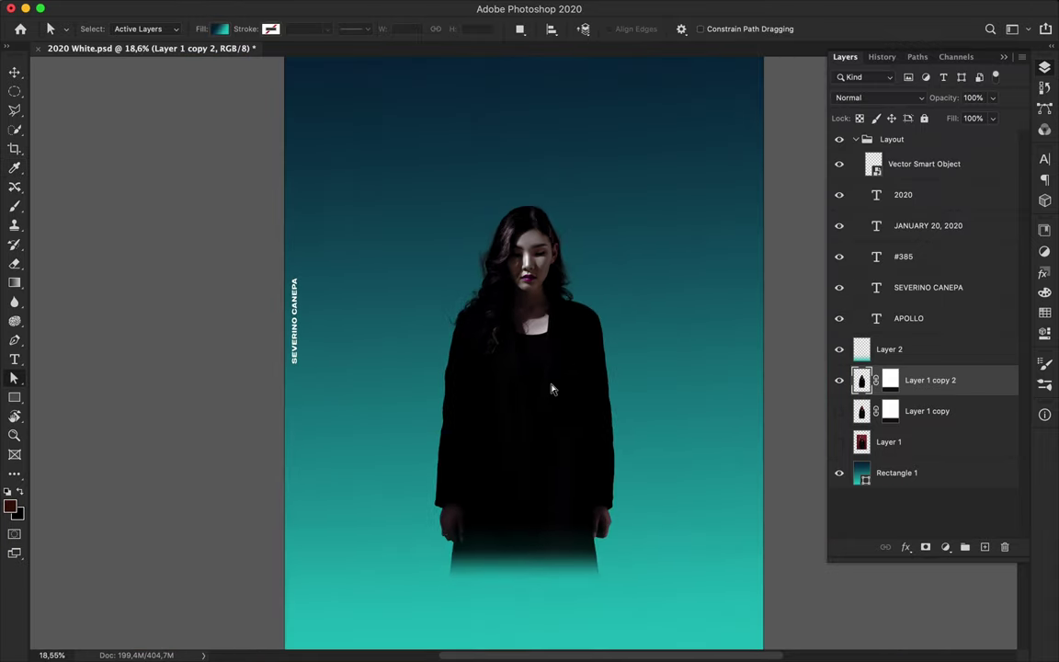
# Reset the colours to default black and white and cancel an accidental transform
pyautogui.hotkey('ctrl', '\\')
pyautogui.press('d')
pyautogui.hotkey('ctrl', 't')
pyautogui.press('Escape')
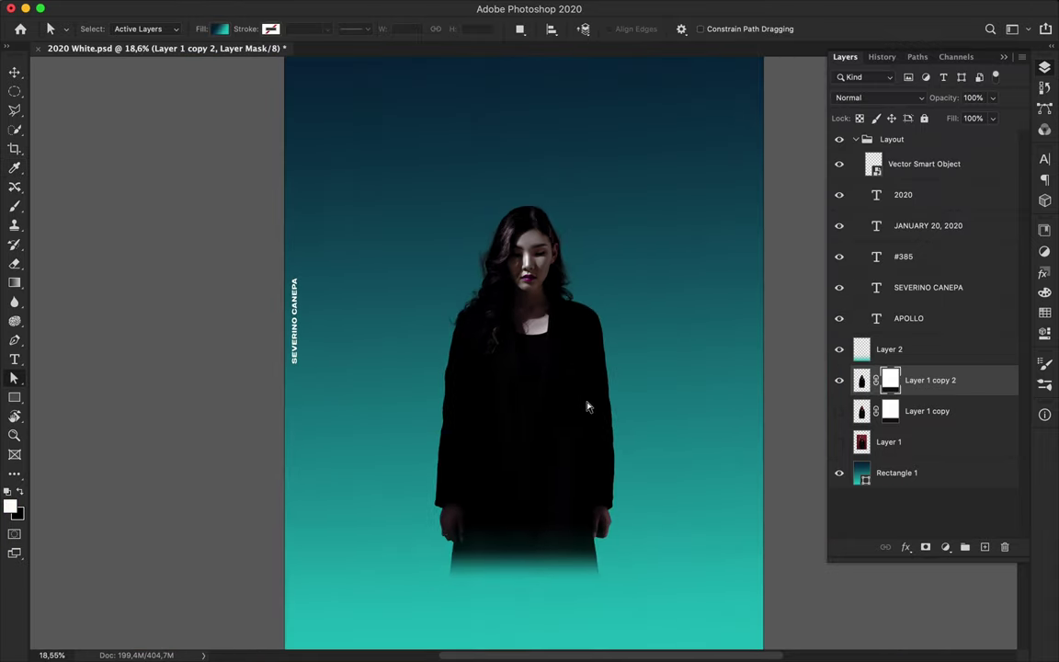
pyautogui.press('t')
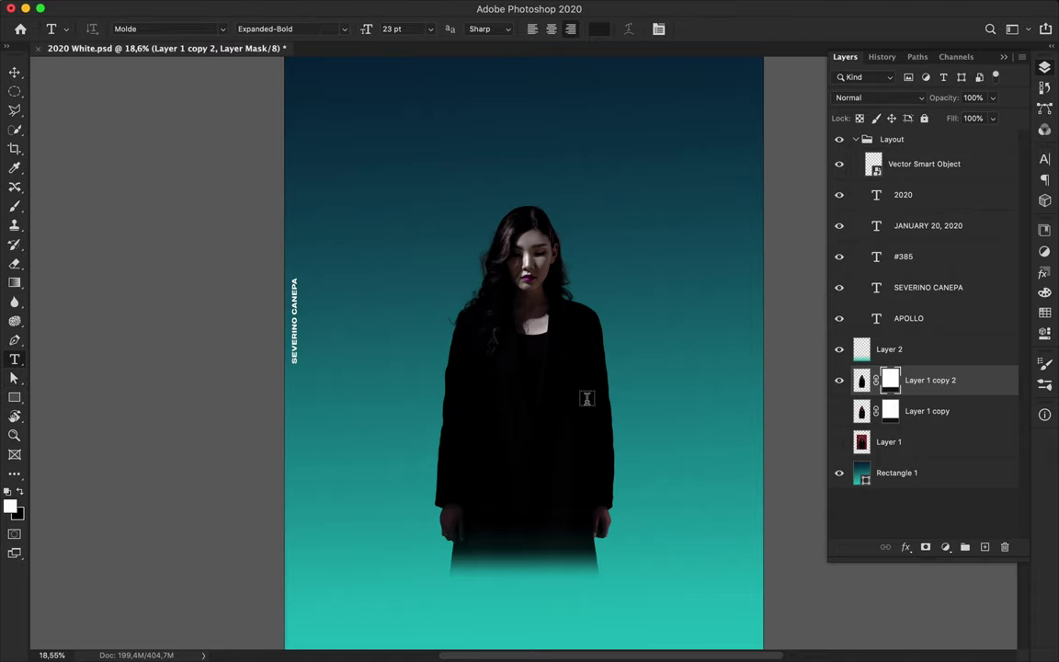
pyautogui.press('r')
pyautogui.press('t')
pyautogui.press('v')
# Stretch Layer 2's teal fade upward and warp its top edge higher over the legs
pyautogui.click(906, 349)
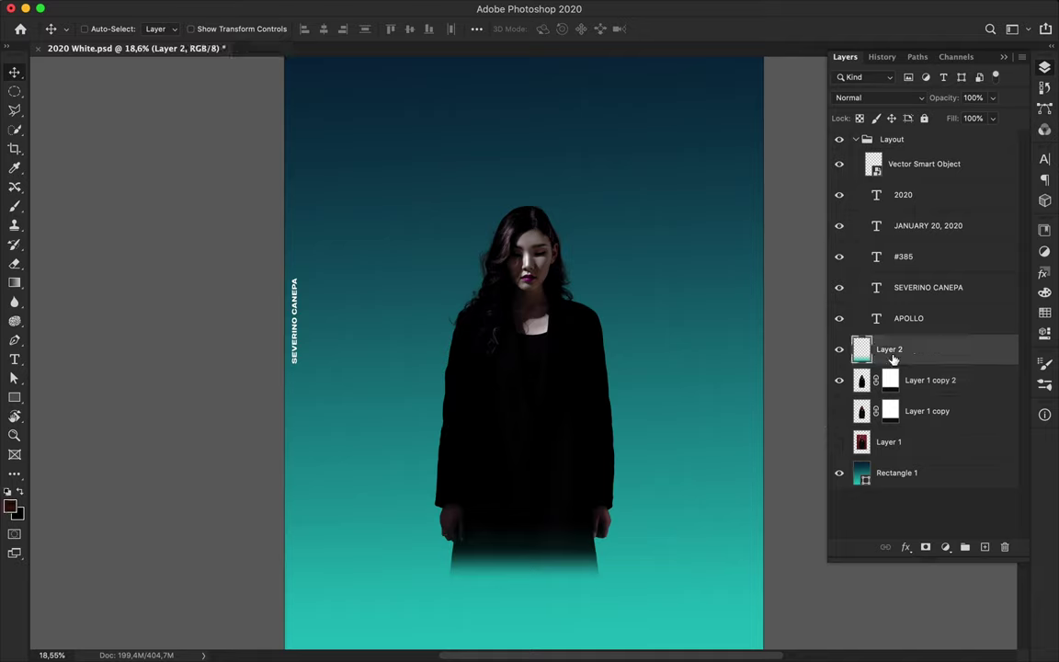
pyautogui.scroll(-3, 505, 354)
pyautogui.hotkey('ctrl', 't')
pyautogui.moveTo(505, 354); pyautogui.dragTo(505, 330)
pyautogui.rightClick(518, 469)
pyautogui.click(542, 485)
pyautogui.moveTo(446, 322); pyautogui.dragTo(447, 297)
pyautogui.moveTo(607, 322); pyautogui.dragTo(609, 299)
pyautogui.press('Return')
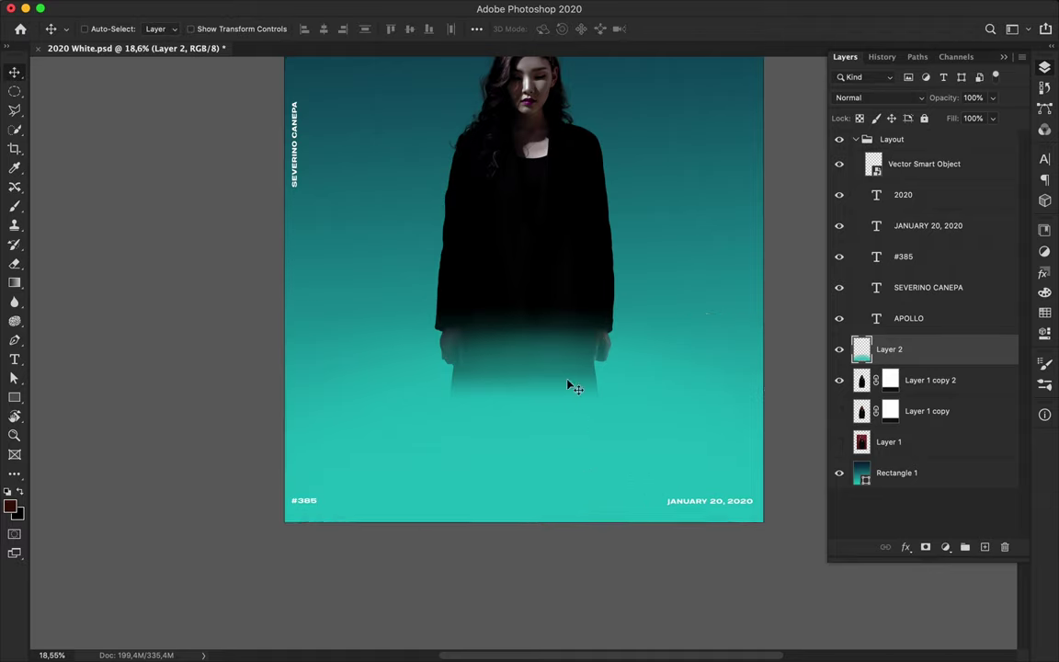
# Start a new text layer near the top of the poster
pyautogui.scroll(3, 568, 383)
pyautogui.scroll(-2, 568, 384)
pyautogui.scroll(1, 584, 357)
pyautogui.scroll(-1, 584, 353)
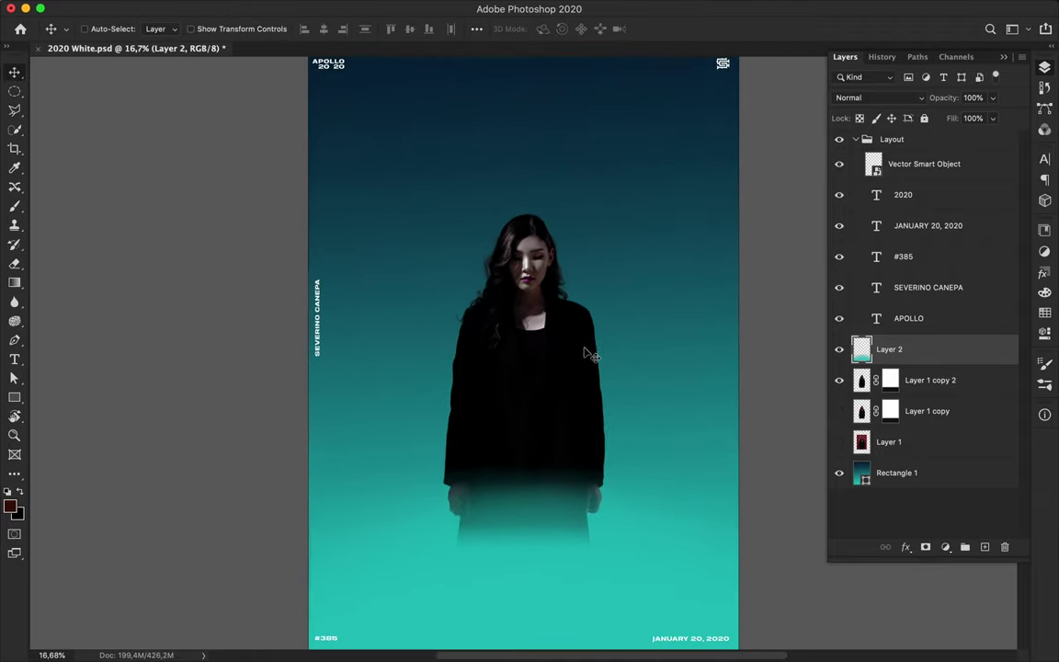
pyautogui.press('t')
pyautogui.click(362, 172)
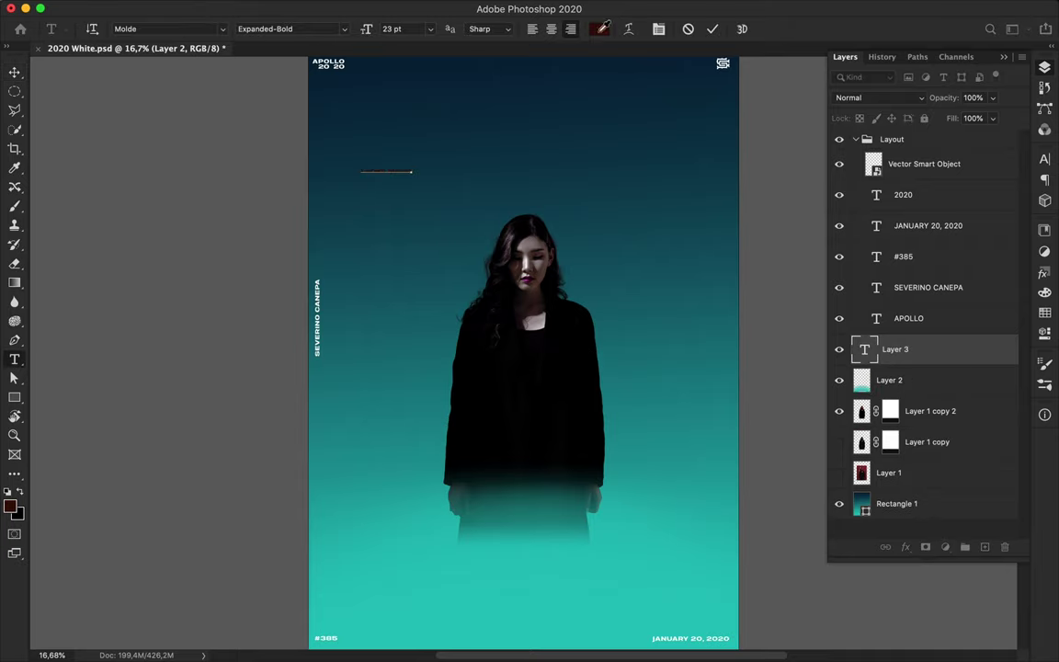
# Type COLDER in light cyan, scale it to headline size, and send it behind the woman
pyautogui.click(603, 28)
pyautogui.click(740, 86)
pyautogui.click(1005, 76)
pyautogui.write('COLDER')
pyautogui.hotkey('ctrl', 't')
pyautogui.moveTo(413, 177); pyautogui.dragTo(604, 213)
pyautogui.press('Return')
pyautogui.press('v')
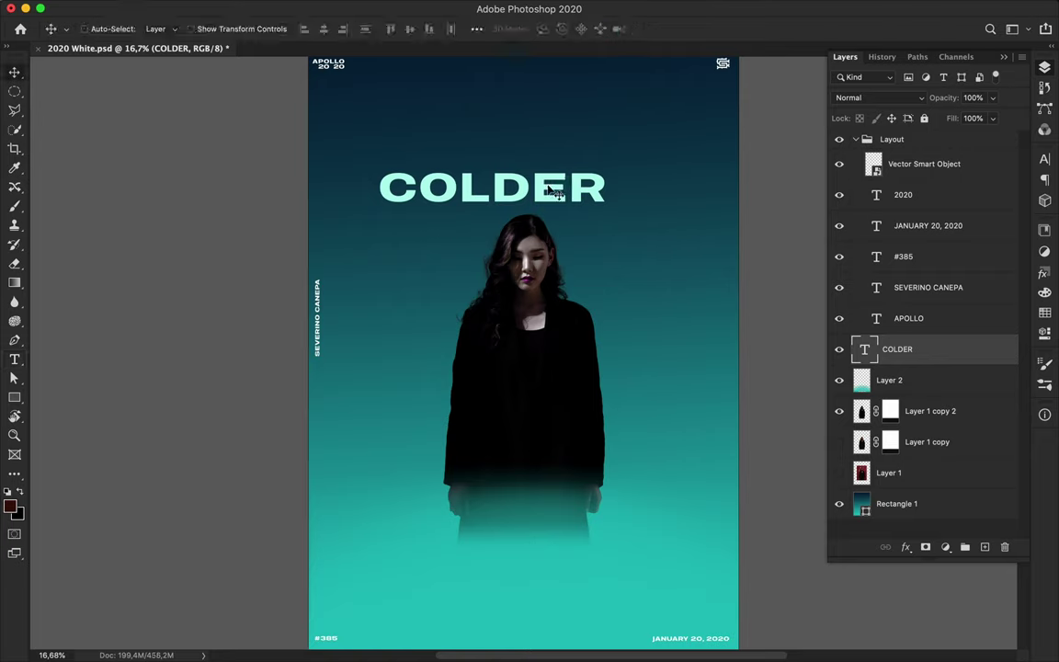
pyautogui.moveTo(549, 189); pyautogui.dragTo(582, 214)
pyautogui.hotkey('ctrl', '[')
pyautogui.hotkey('ctrl', '[')
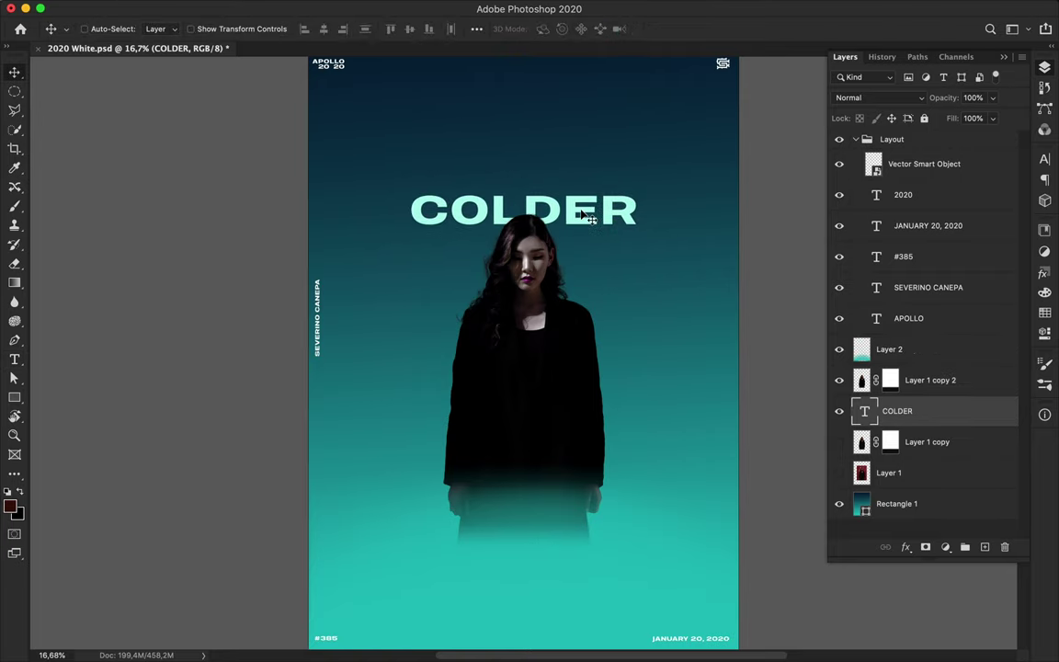
# Append & to make COLDER &, left-align it and centre it across the figure's top
pyautogui.doubleClick(635, 212)
pyautogui.write('&')
pyautogui.press('Escape')
pyautogui.click(1045, 158)
pyautogui.click(923, 149)
pyautogui.click(883, 173)
pyautogui.moveTo(780, 213)
pyautogui.mouseDown()
pyautogui.moveTo(622, 214)
pyautogui.moveTo(567, 260)
pyautogui.moveTo(467, 266)
pyautogui.mouseUp()
# Turn the copied line into & COOLER and an Alt-dragged lower copy into THAN
pyautogui.doubleClick(567, 260)
pyautogui.write('& COOLER')
pyautogui.press('Escape')
pyautogui.press('v')
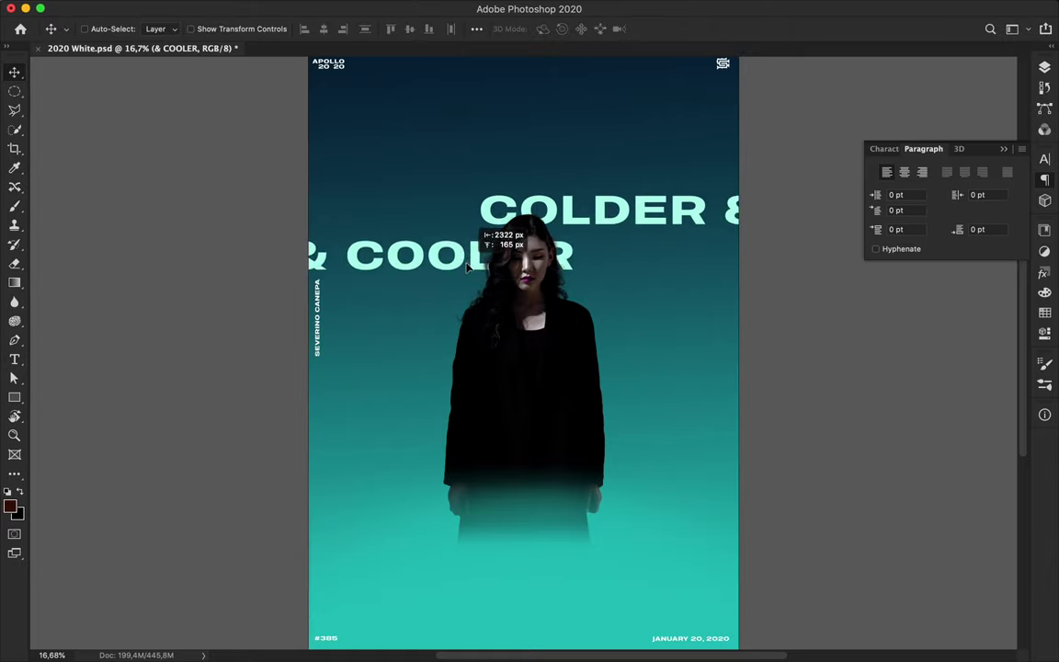
pyautogui.moveTo(439, 267)
pyautogui.mouseDown()
pyautogui.moveTo(668, 305)
pyautogui.moveTo(686, 276)
pyautogui.moveTo(448, 431)
pyautogui.mouseUp()
pyautogui.doubleClick(668, 305)
pyautogui.write('THAN')
pyautogui.press('Escape')
pyautogui.press('v')
# Make another copy read COLD, layer it above the woman, and enlarge it near the bottom
pyautogui.doubleClick(442, 440)
pyautogui.write('COLD')
pyautogui.press('Escape')
pyautogui.press('v')
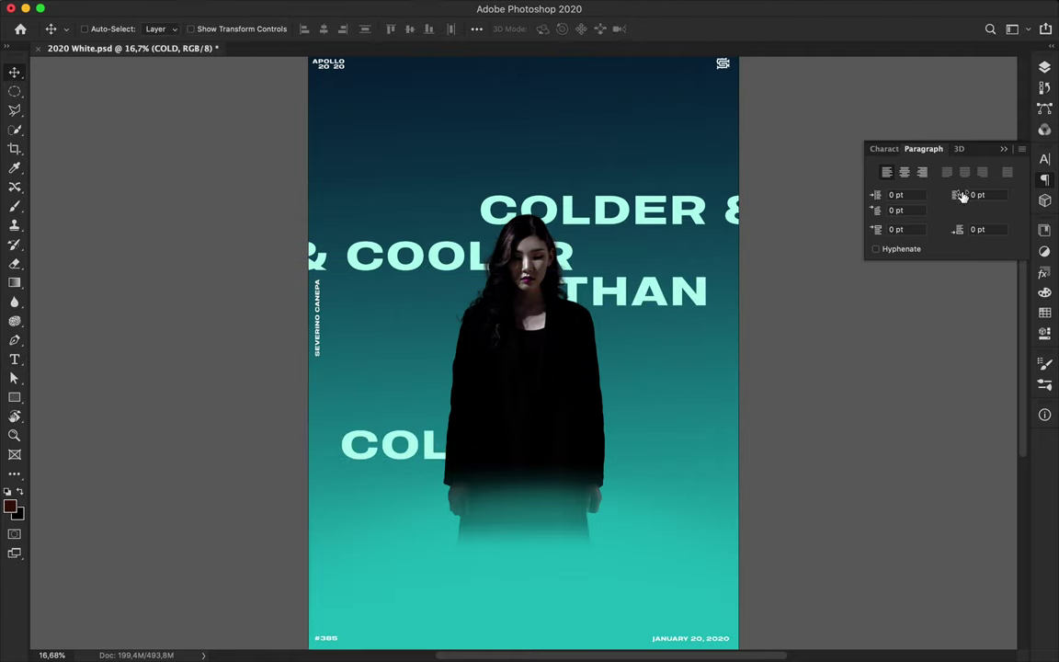
pyautogui.click(1044, 67)
pyautogui.moveTo(939, 410); pyautogui.dragTo(939, 386)
pyautogui.moveTo(461, 465)
pyautogui.mouseDown()
pyautogui.moveTo(536, 565)
pyautogui.moveTo(521, 633)
pyautogui.mouseUp()
pyautogui.hotkey('ctrl', 't')
pyautogui.press('Return')
pyautogui.moveTo(621, 568); pyautogui.dragTo(620, 549)
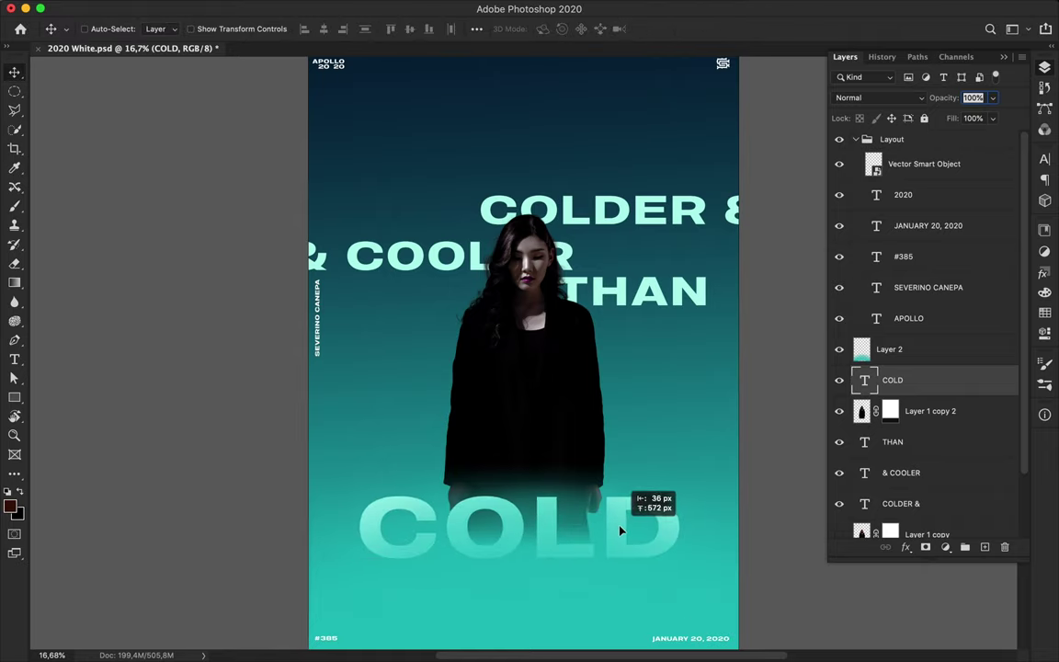
# Shrink COLDER & toward the top right and raise & COOLER about 50px
pyautogui.keyDown('super'); pyautogui.click(631, 229); pyautogui.keyUp('super')
pyautogui.moveTo(631, 229); pyautogui.dragTo(622, 185)
pyautogui.hotkey('ctrl', 't')
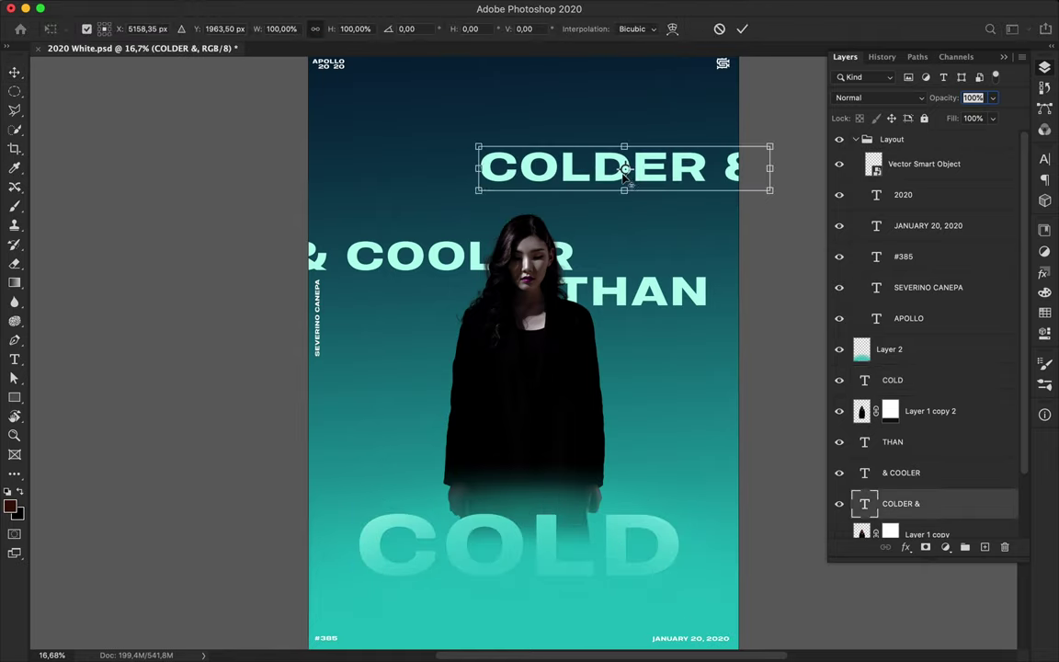
pyautogui.press('Return')
pyautogui.moveTo(529, 169); pyautogui.dragTo(622, 161)
pyautogui.keyDown('super'); pyautogui.click(463, 260); pyautogui.keyUp('super')
pyautogui.moveTo(462, 260); pyautogui.dragTo(463, 214)
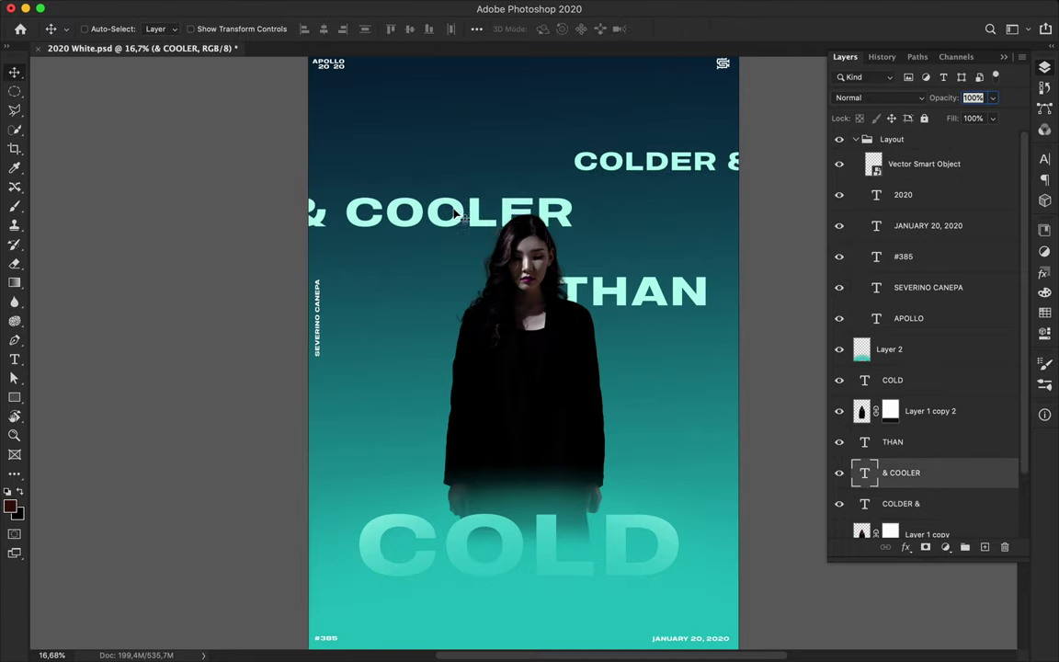
# Enlarge THAN and push it toward the right edge
pyautogui.keyDown('super'); pyautogui.click(635, 293); pyautogui.keyUp('super')
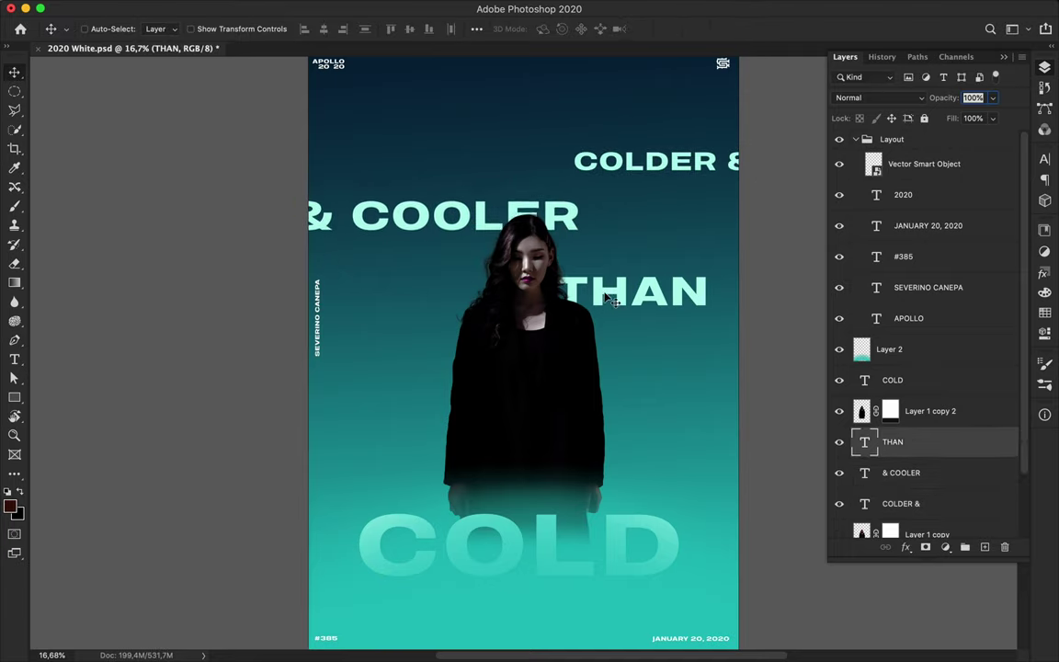
pyautogui.hotkey('ctrl', 't')
pyautogui.moveTo(636, 324)
pyautogui.mouseDown()
pyautogui.moveTo(648, 299)
pyautogui.moveTo(673, 299)
pyautogui.mouseUp()
pyautogui.press('Return')
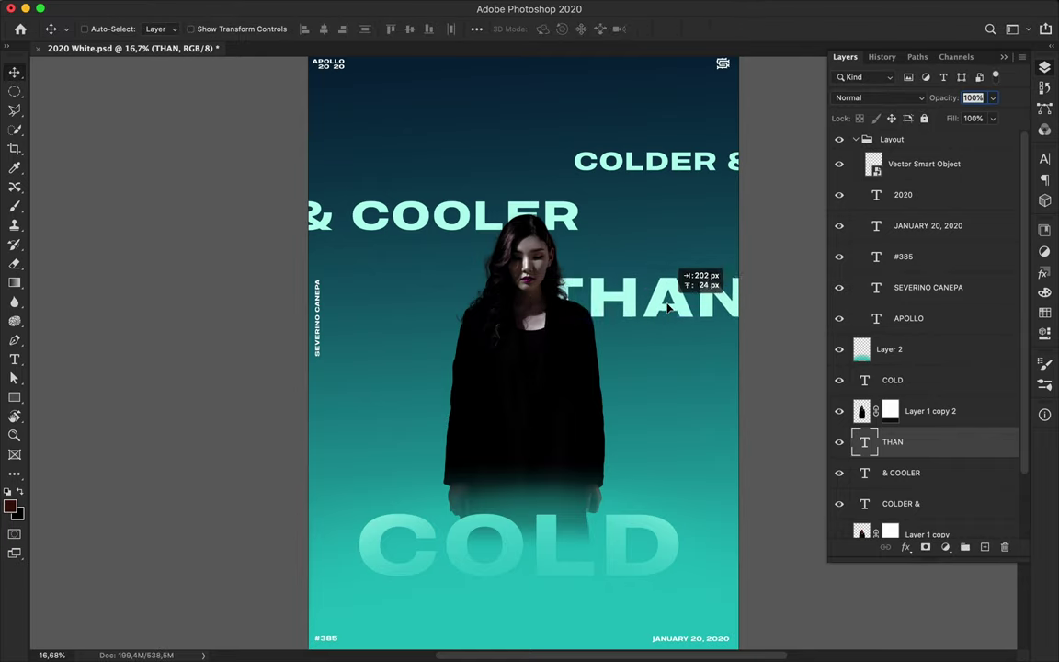
pyautogui.scroll(2, 427, 303)
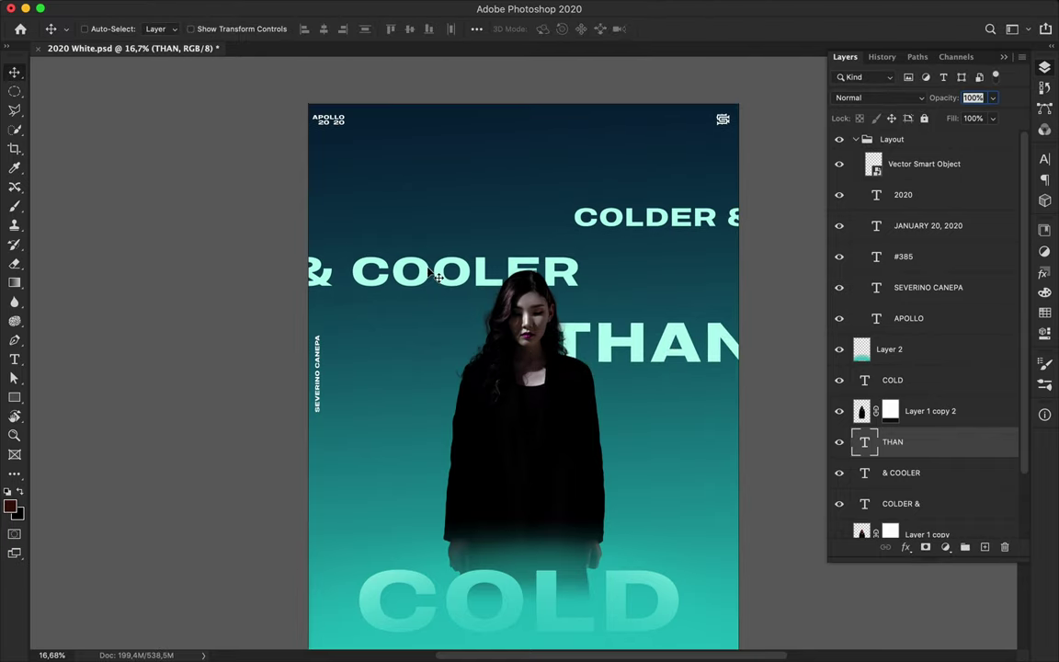
# Try rotating & COOLER vertically beside the woman, then revert it to horizontal
pyautogui.doubleClick(438, 266)
pyautogui.moveTo(438, 266); pyautogui.dragTo(571, 265)
pyautogui.hotkey('ctrl', 'Return')
pyautogui.press('v')
pyautogui.hotkey('ctrl', 't')
pyautogui.moveTo(525, 196); pyautogui.dragTo(425, 135)
pyautogui.press('Return')
pyautogui.moveTo(439, 276); pyautogui.dragTo(469, 311)
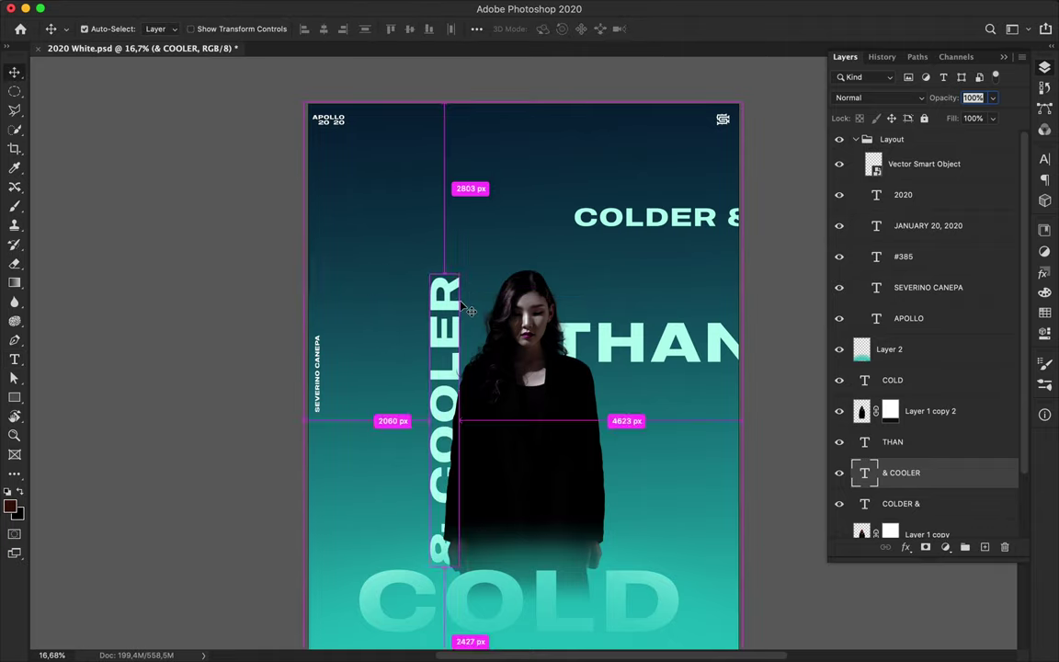
pyautogui.hotkey('ctrl', 'z')
pyautogui.hotkey('ctrl', 'z')
pyautogui.scroll(3, 480, 322)
# Lower THAN about 30px and split COLDER & into aligned COLD and ER & layers
pyautogui.keyDown('ctrl'); pyautogui.click(581, 340); pyautogui.keyUp('ctrl')
pyautogui.moveTo(581, 340); pyautogui.dragTo(581, 367)
pyautogui.moveTo(640, 197)
pyautogui.mouseDown()
pyautogui.moveTo(639, 214)
pyautogui.moveTo(509, 218)
pyautogui.mouseUp()
pyautogui.doubleClick(641, 213)
pyautogui.press('BackSpace')
pyautogui.press('Escape')
pyautogui.moveTo(660, 215)
pyautogui.mouseDown()
pyautogui.moveTo(632, 191)
pyautogui.moveTo(647, 190)
pyautogui.moveTo(570, 226)
pyautogui.mouseUp()
pyautogui.write('COLD')
pyautogui.press('Escape')
pyautogui.hotkey('ctrl', 't')
pyautogui.press('Return')
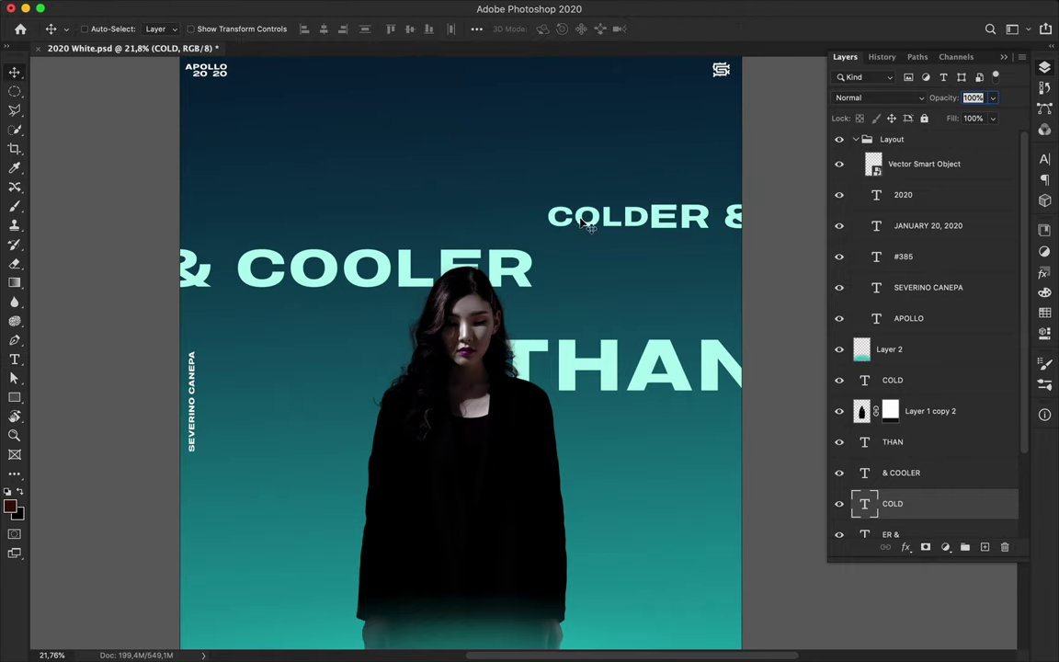
# Undo the split back to one COLDER & line and start widening its letter gaps
pyautogui.hotkey('ctrl', 'z')
pyautogui.hotkey('ctrl', 'z')
pyautogui.hotkey('ctrl', 'z')
pyautogui.hotkey('ctrl', 'z')
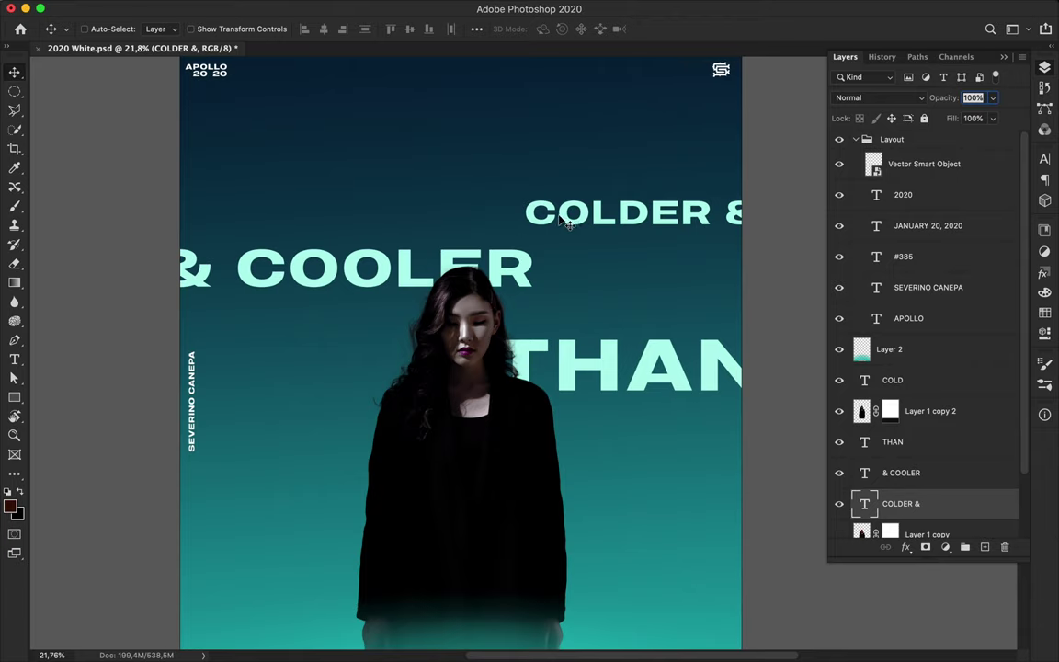
pyautogui.press('t')
pyautogui.click(1044, 161)
pyautogui.hotkey('alt', 'Right')
pyautogui.hotkey('alt', 'Right')
pyautogui.hotkey('alt', 'Right')
pyautogui.hotkey('alt', 'Right')
pyautogui.hotkey('alt', 'Right')
pyautogui.hotkey('alt', 'Right')
pyautogui.press('Right')
pyautogui.hotkey('alt', 'Right')
pyautogui.hotkey('alt', 'Right')
pyautogui.hotkey('alt', 'Right')
pyautogui.hotkey('alt', 'Right')
pyautogui.hotkey('alt', 'Right')
pyautogui.hotkey('alt', 'Right')
# Space out COLDER's letters with tracking values 1100, 1500 and 2200, and move it left
pyautogui.moveTo(731, 213); pyautogui.dragTo(615, 185)
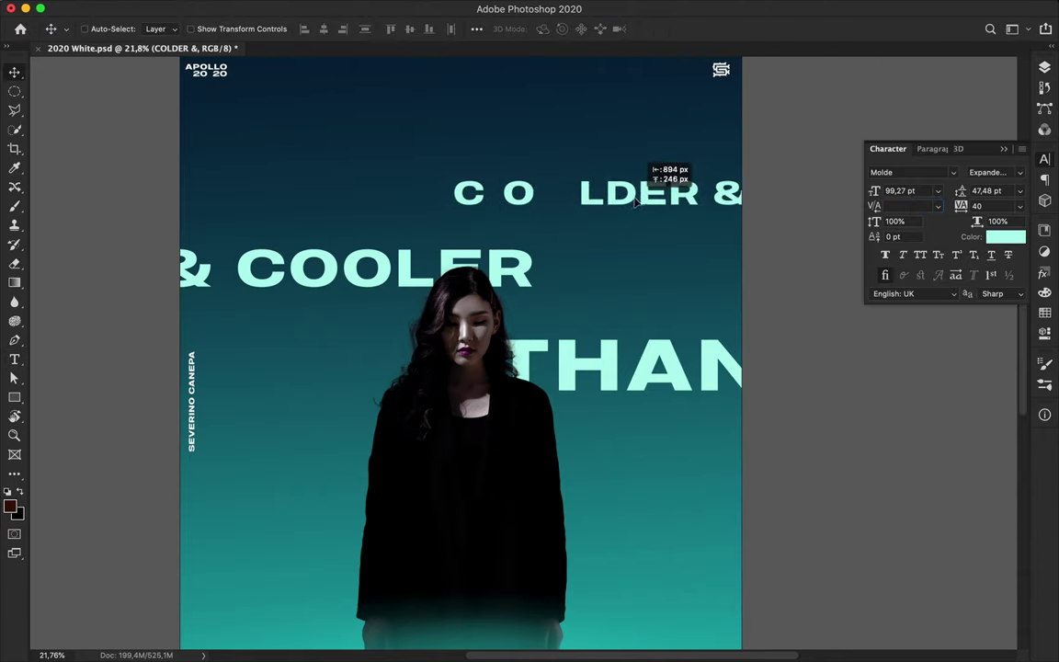
pyautogui.write('1100')
pyautogui.press('Return')
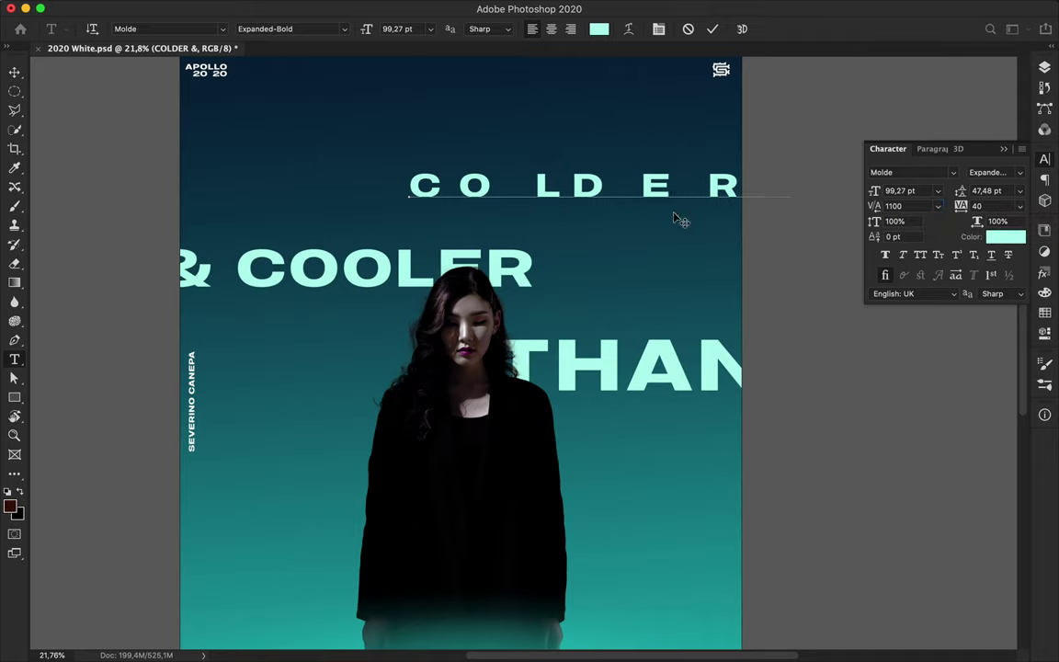
pyautogui.write('1500')
pyautogui.press('Return')
pyautogui.write('2200')
pyautogui.press('Return')
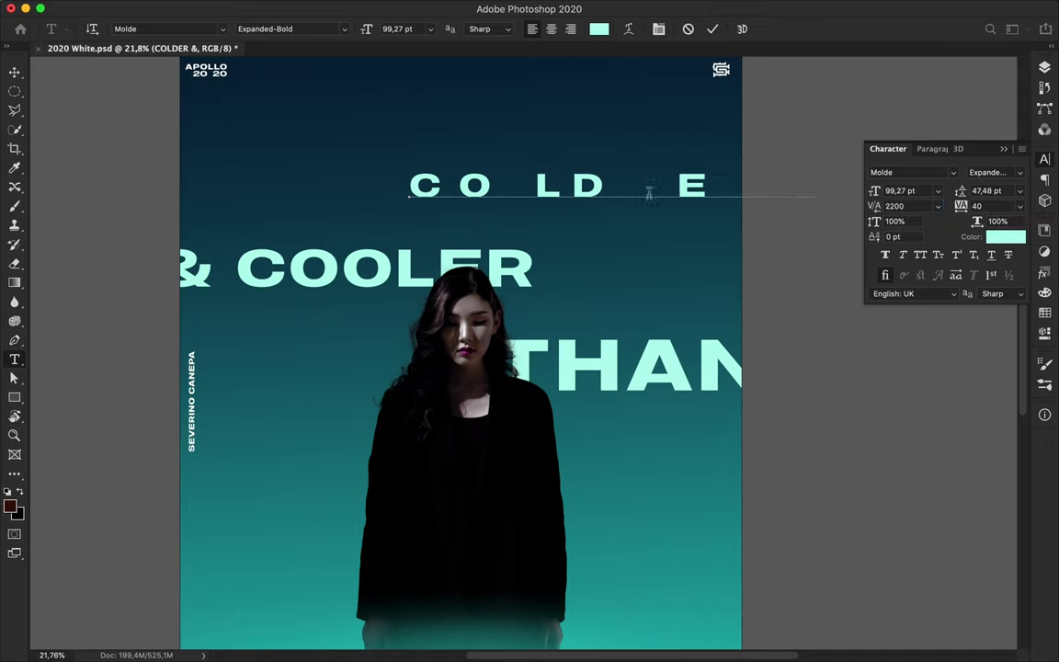
pyautogui.press('v')
pyautogui.moveTo(587, 184); pyautogui.dragTo(440, 191)
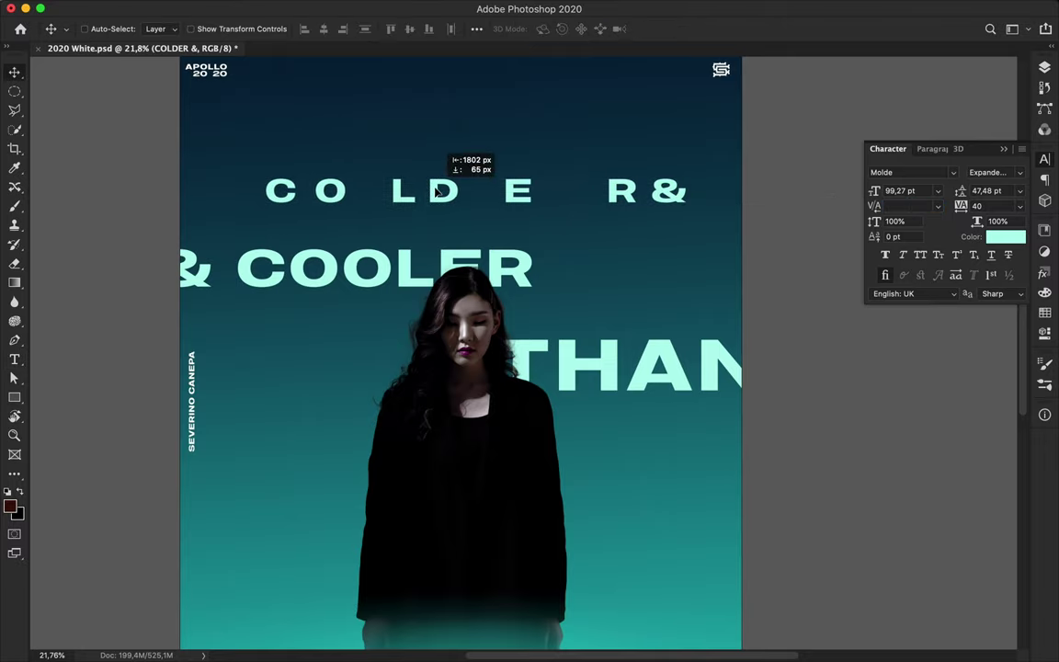
# Set 700 spacing before the ampersand, then remove the ampersand from the COLDER line
pyautogui.doubleClick(602, 175)
pyautogui.click(920, 207)
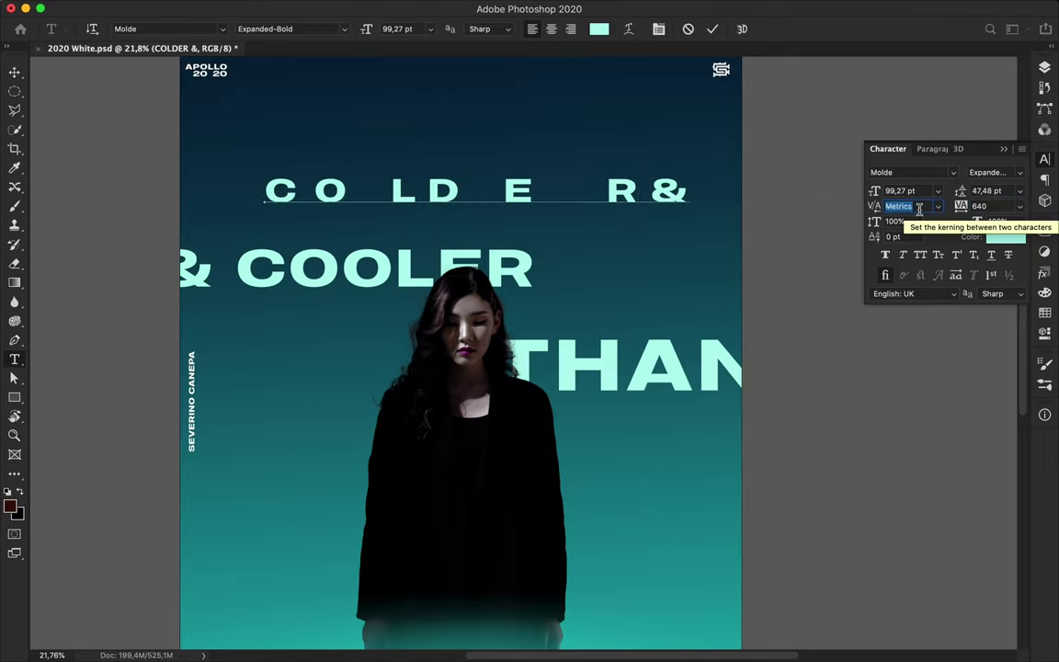
pyautogui.write('700')
pyautogui.press('Return')
pyautogui.press('BackSpace')
pyautogui.press('Escape')
pyautogui.press('v')
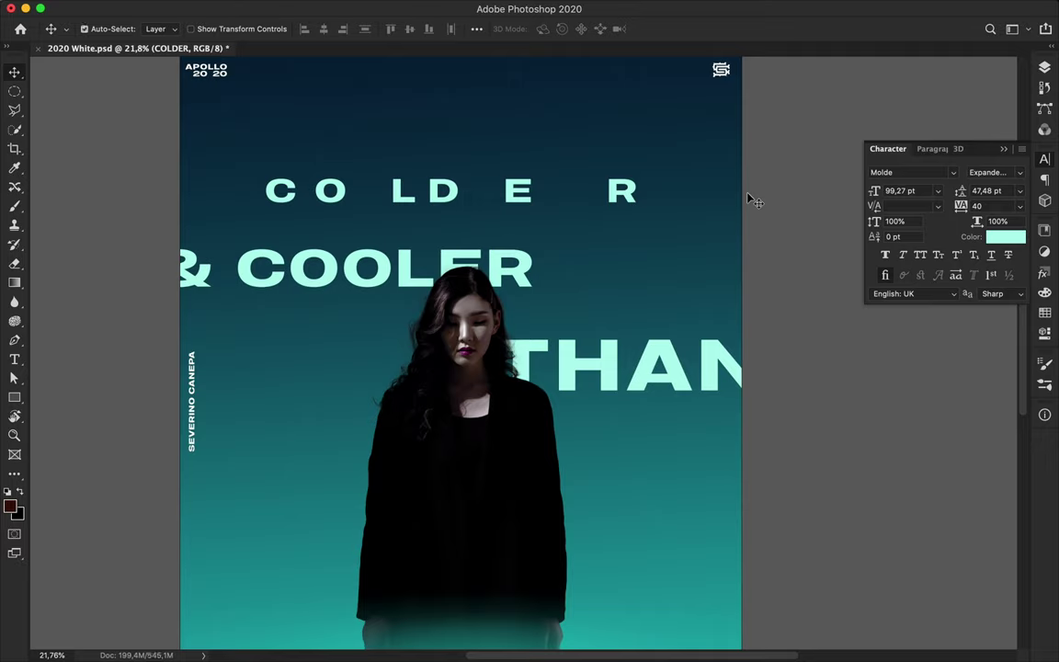
# Create a separate & text layer and place it at the poster's right edge
pyautogui.press('t')
pyautogui.click(621, 237)
pyautogui.write('&')
pyautogui.hotkey('ctrl', 't')
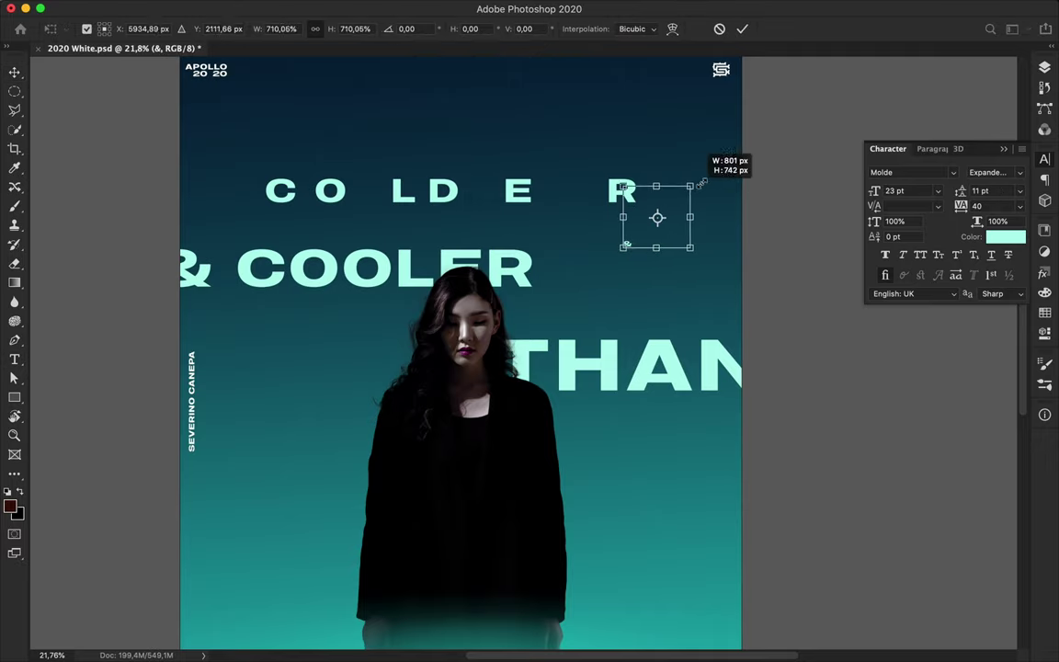
pyautogui.press('Return')
pyautogui.press('v')
pyautogui.moveTo(649, 213); pyautogui.dragTo(713, 214)
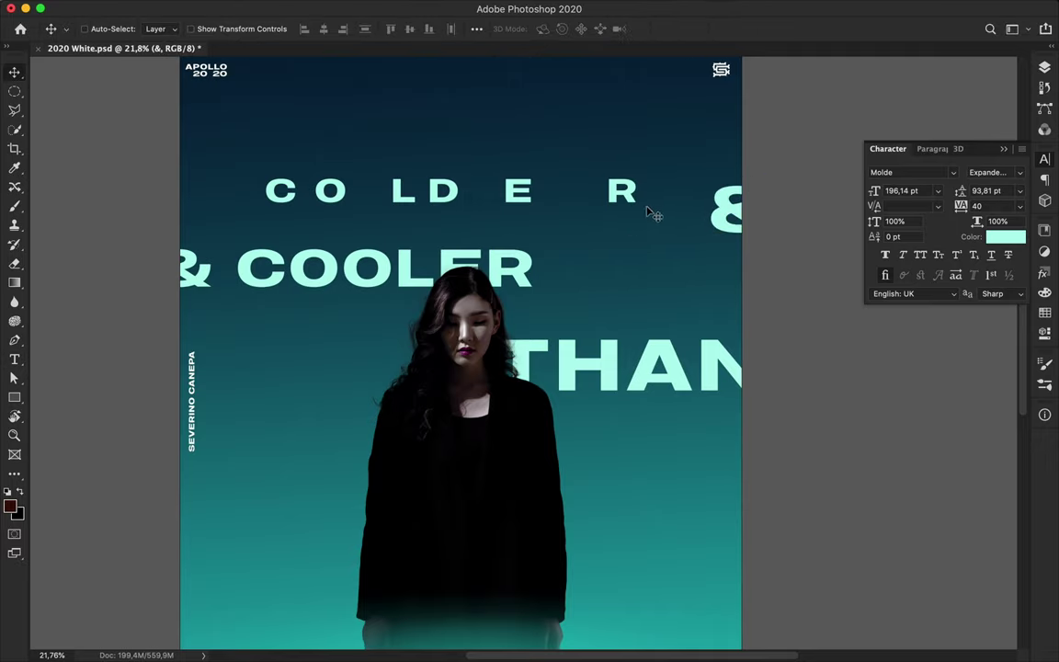
# Shrink COLDER, shift it right, and adjust its letter spacing
pyautogui.click(520, 195)
pyautogui.hotkey('ctrl', 't')
pyautogui.moveTo(262, 190); pyautogui.dragTo(348, 193)
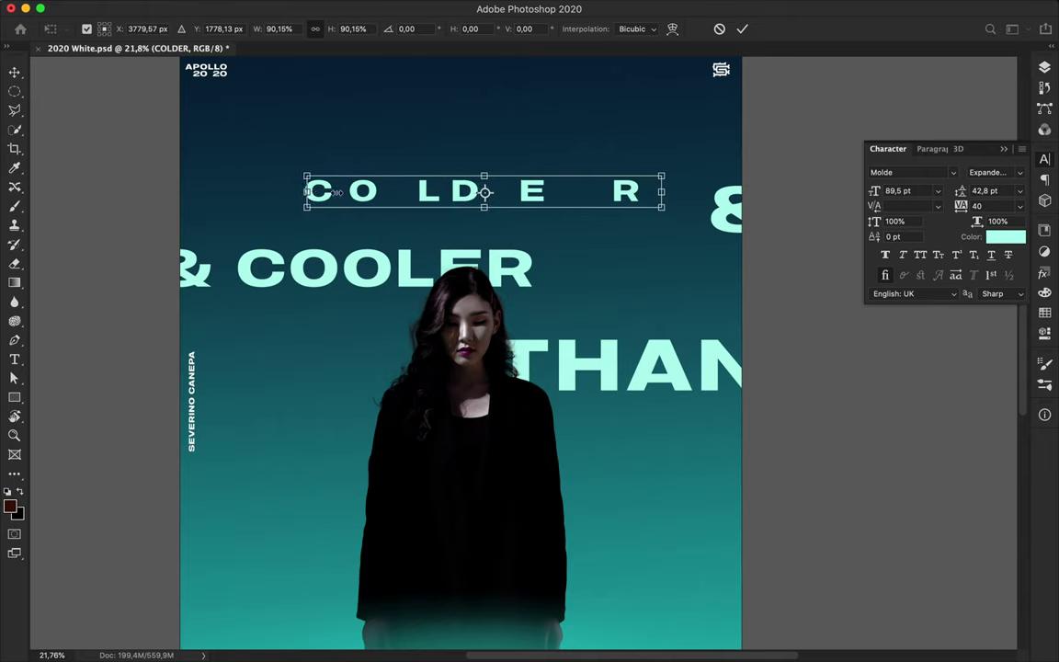
pyautogui.press('Return')
pyautogui.doubleClick(522, 180)
pyautogui.click(919, 206)
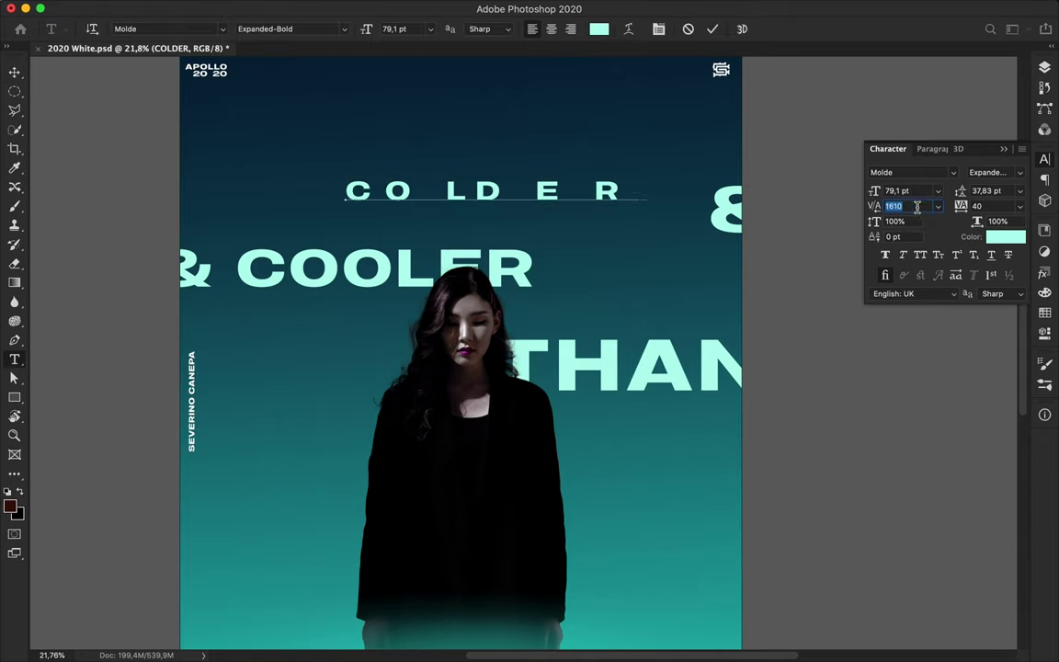
# Delete the ampersand from & COOLER and reposition COOLER and the right-hand ampersand
pyautogui.click(14, 72)
pyautogui.moveTo(303, 245); pyautogui.dragTo(320, 262)
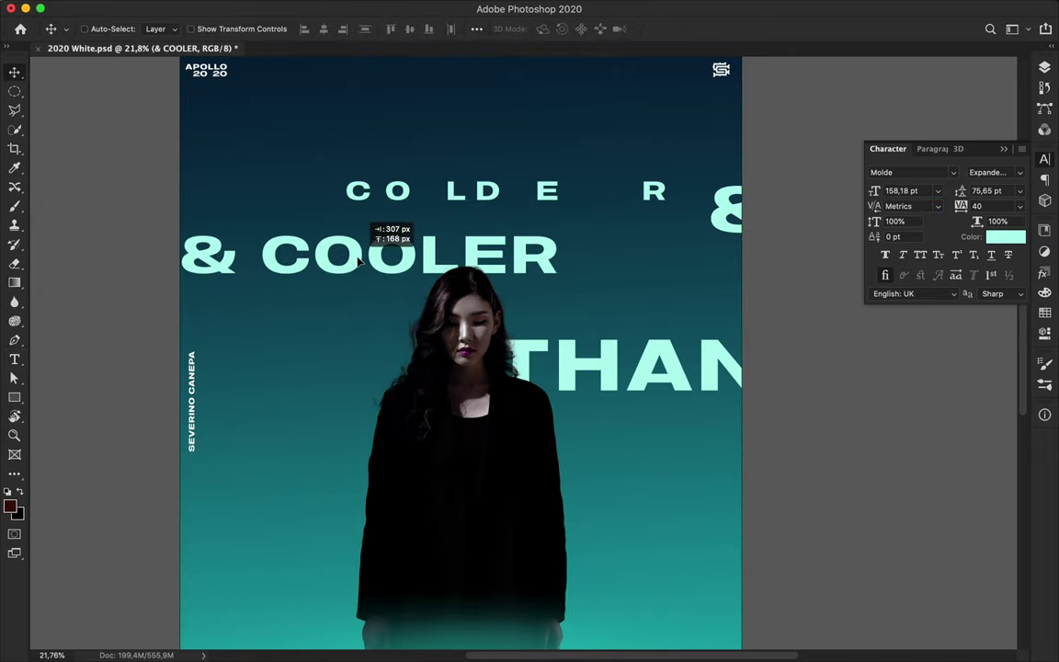
pyautogui.doubleClick(211, 255)
pyautogui.press('BackSpace')
pyautogui.press('Escape')
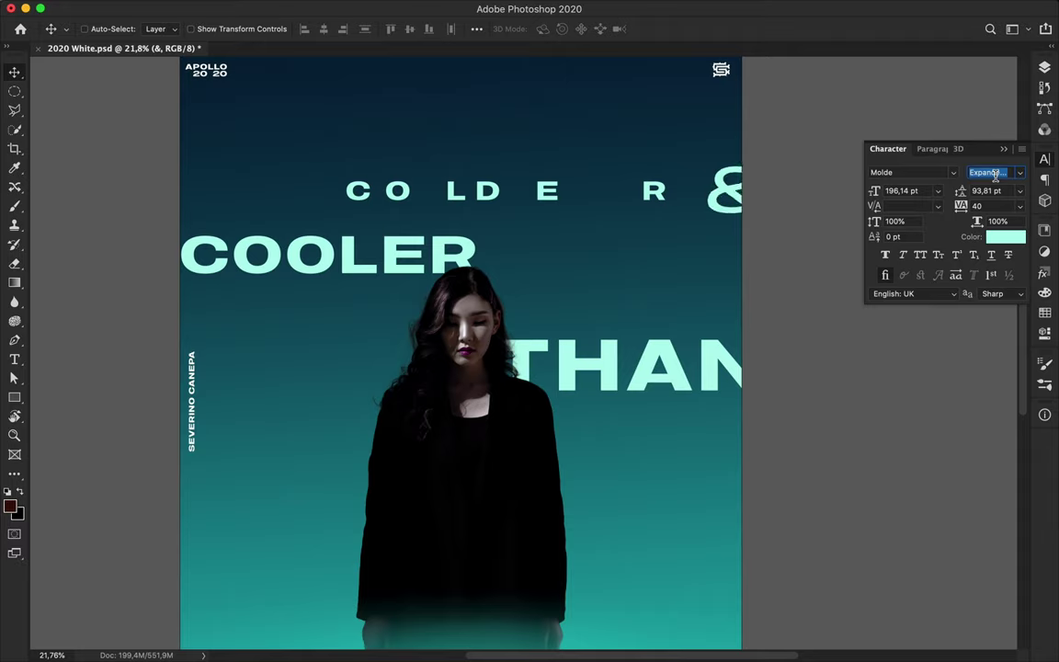
pyautogui.moveTo(722, 193); pyautogui.dragTo(733, 193)
pyautogui.moveTo(596, 201); pyautogui.dragTo(562, 190)
# Duplicate the ampersand to the left of COOLER and enlarge it
pyautogui.moveTo(731, 194); pyautogui.dragTo(191, 241)
pyautogui.hotkey('ctrl', 't')
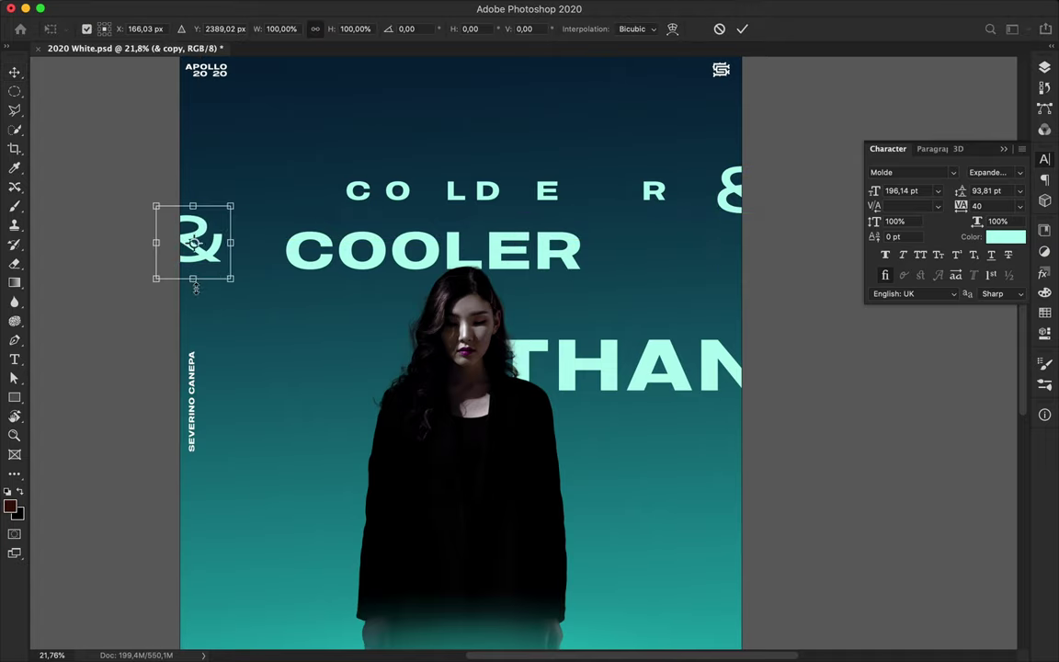
pyautogui.moveTo(195, 288); pyautogui.dragTo(232, 279)
pyautogui.press('Return')
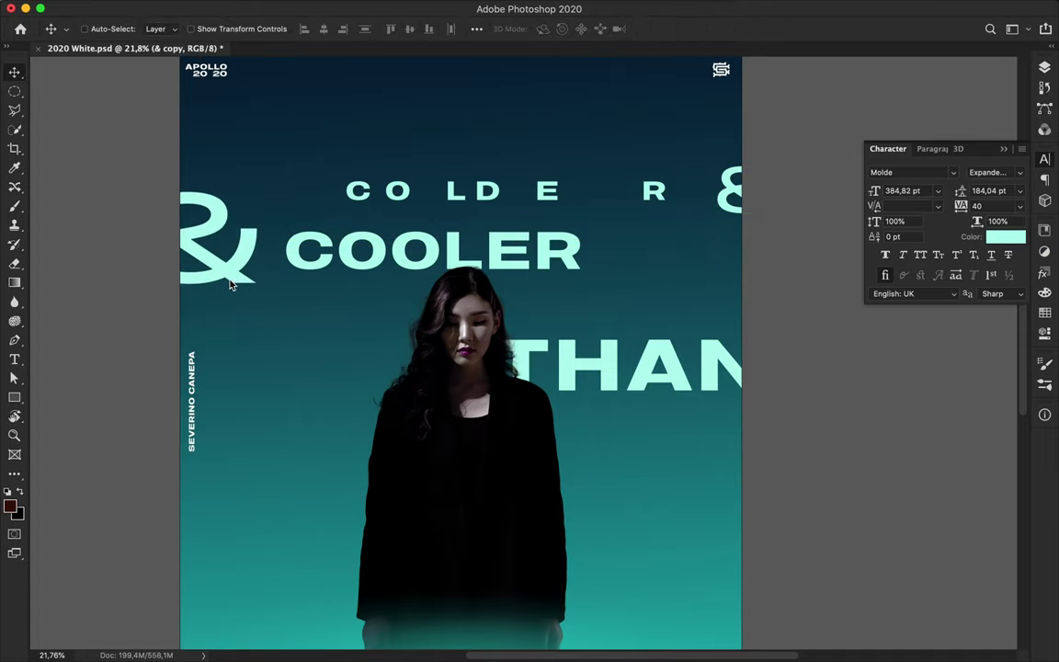
pyautogui.click(344, 9)
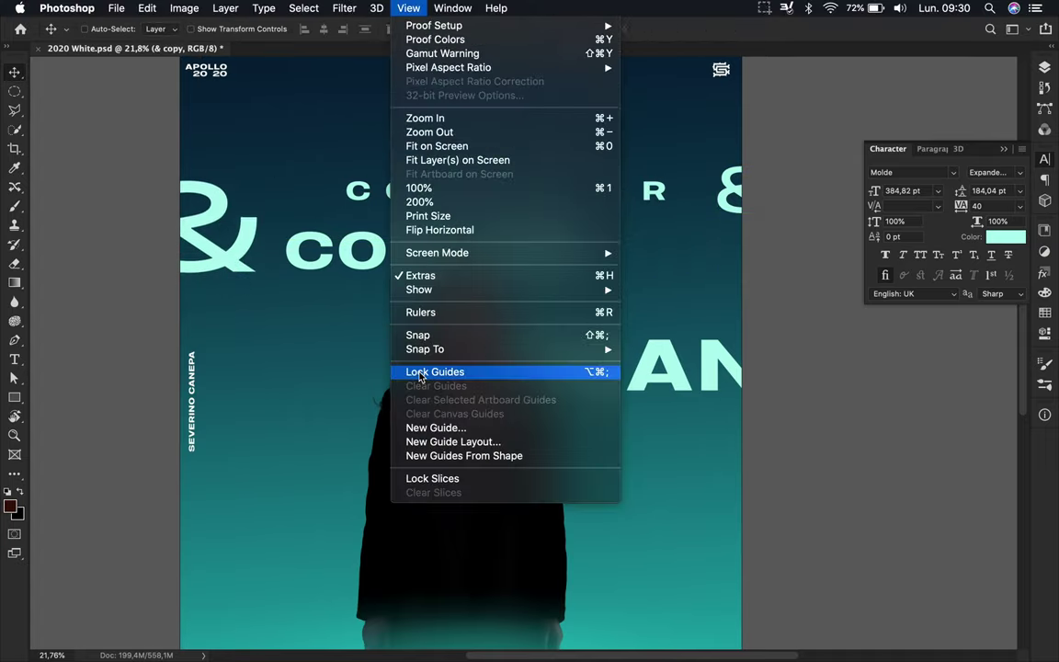
# Add a new guide layout grid over the poster and lock the guides
pyautogui.click(451, 442)
pyautogui.press('Return')
pyautogui.click(410, 8)
pyautogui.click(504, 435)
# Nudge the copied ampersand, COLDER and the right-hand ampersand into position
pyautogui.scroll(2, 236, 266)
pyautogui.moveTo(247, 275); pyautogui.dragTo(248, 285)
pyautogui.moveTo(386, 225); pyautogui.dragTo(380, 219)
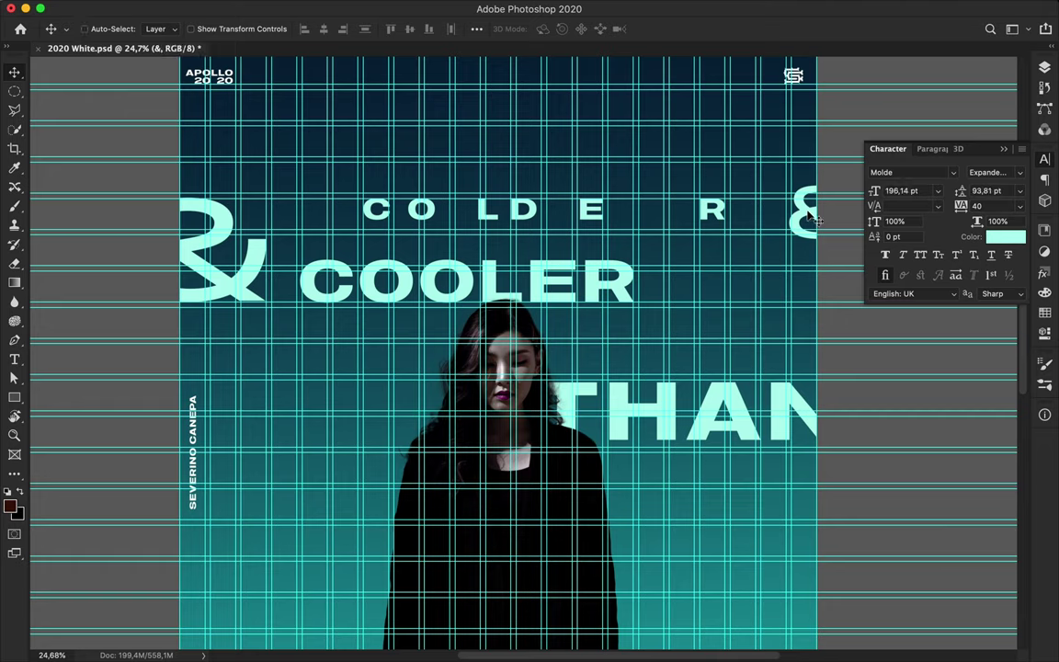
pyautogui.moveTo(763, 184); pyautogui.dragTo(763, 165)
# Widen COOLER's letter spacing to 1170 and commit the edit
pyautogui.click(552, 291)
pyautogui.doubleClick(418, 275)
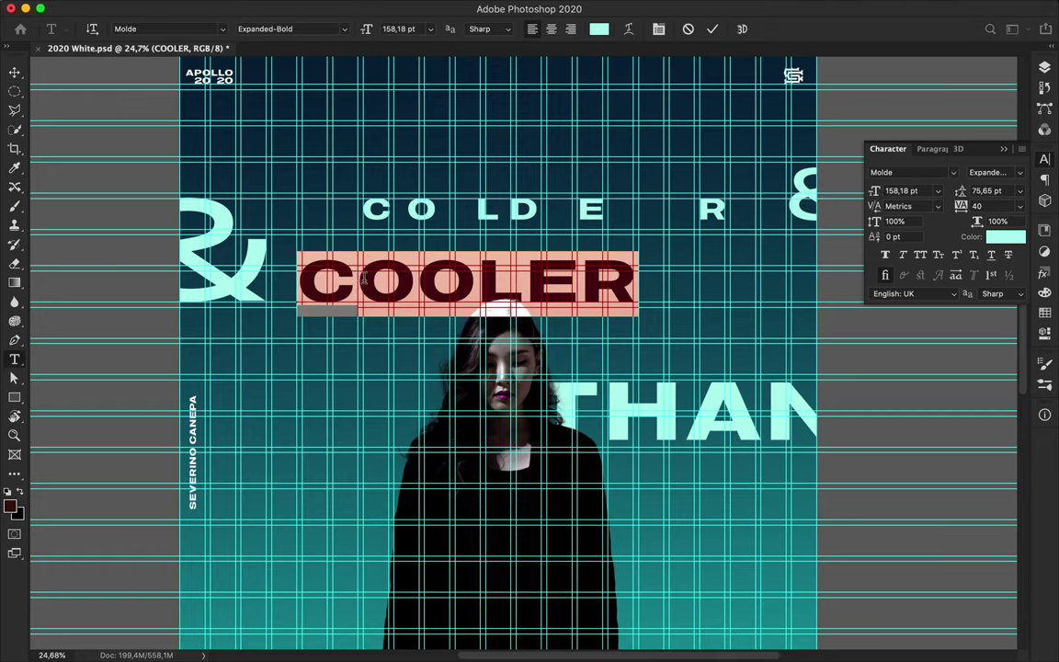
pyautogui.moveTo(924, 207)
pyautogui.mouseDown()
pyautogui.moveTo(902, 204)
pyautogui.moveTo(910, 206)
pyautogui.mouseUp()
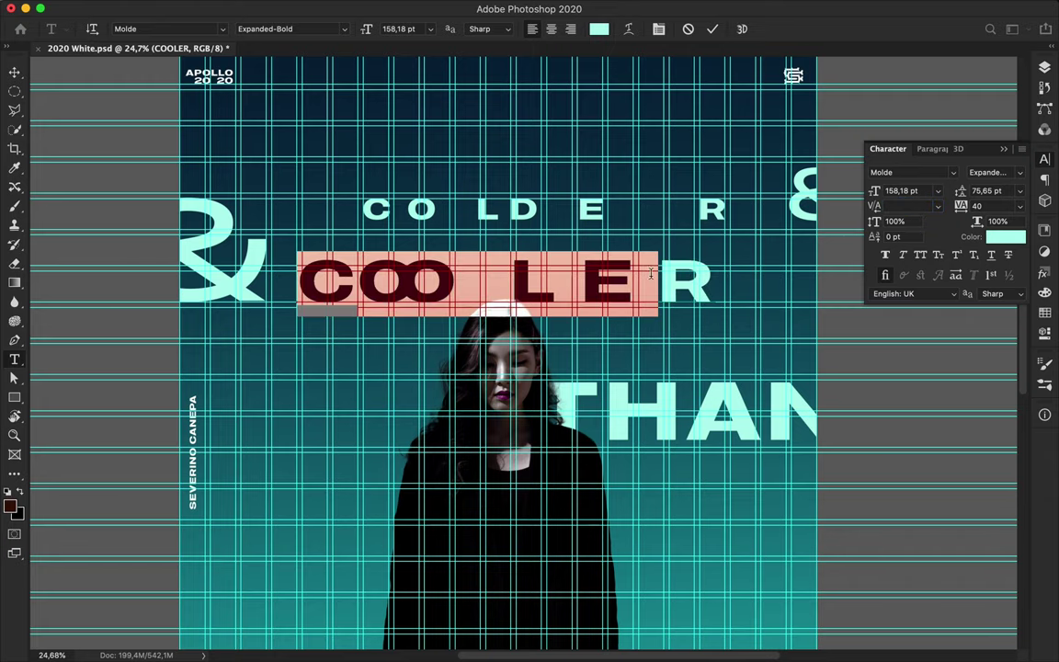
pyautogui.write('470')
pyautogui.moveTo(910, 206); pyautogui.dragTo(929, 206)
pyautogui.hotkey('shift', 'Up')
pyautogui.hotkey('shift', 'Up')
pyautogui.hotkey('shift', 'Up')
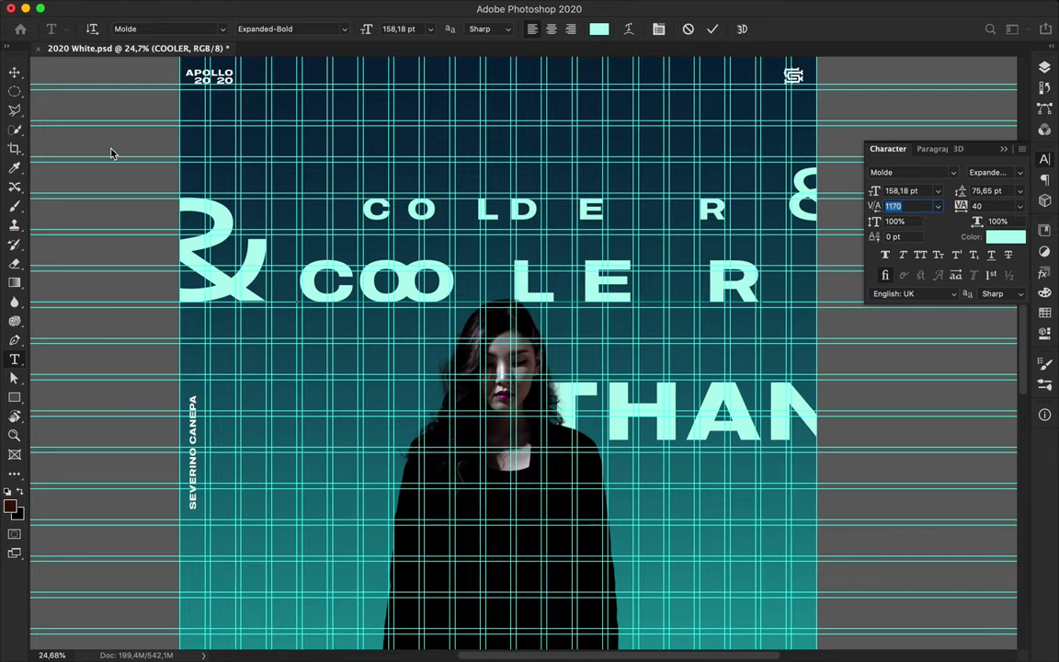
pyautogui.hotkey('ctrl', 'Return')
pyautogui.press('v')
# Move THAN left and up and set its letter spacing to 840
pyautogui.scroll(-2, 473, 266)
pyautogui.moveTo(680, 369); pyautogui.dragTo(386, 340)
pyautogui.doubleClick(331, 350)
pyautogui.click(917, 206)
pyautogui.hotkey('shift', 'Up')
pyautogui.hotkey('shift', 'Up')
pyautogui.hotkey('shift', 'Up')
pyautogui.hotkey('shift', 'Up')
pyautogui.hotkey('shift', 'Up')
pyautogui.hotkey('shift', 'Up')
pyautogui.hotkey('shift', 'Up')
pyautogui.hotkey('shift', 'Up')
pyautogui.hotkey('shift', 'Up')
pyautogui.hotkey('shift', 'Up')
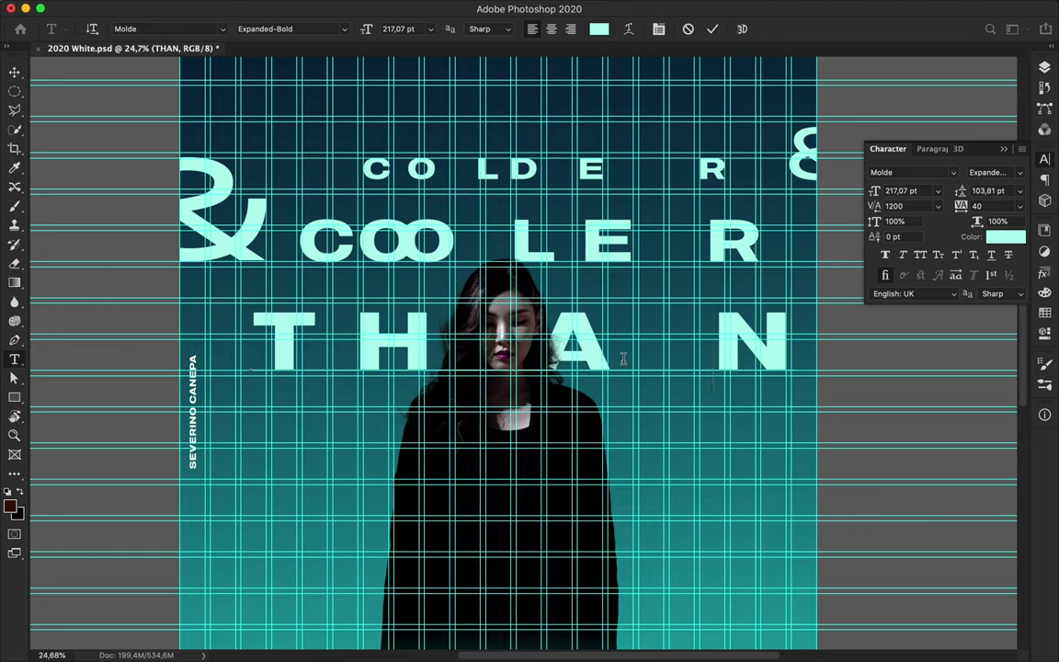
pyautogui.write('840')
pyautogui.press('Return')
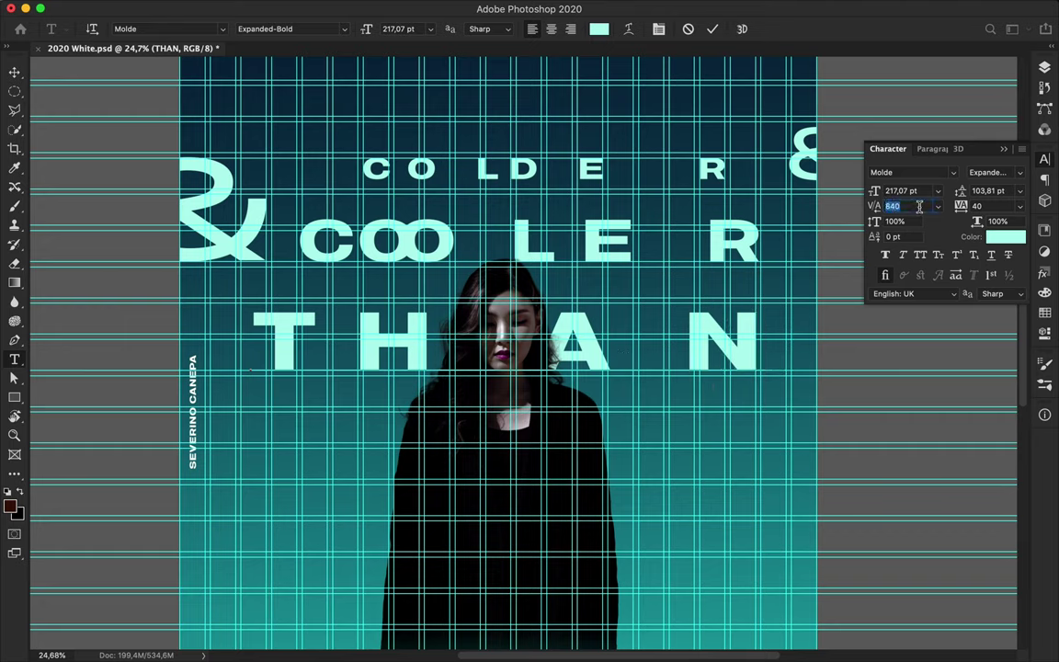
pyautogui.click(14, 71)
# Shift THAN into alignment and refine its letter spacing to 810
pyautogui.doubleClick(336, 327)
pyautogui.click(14, 71)
pyautogui.moveTo(279, 328); pyautogui.dragTo(267, 326)
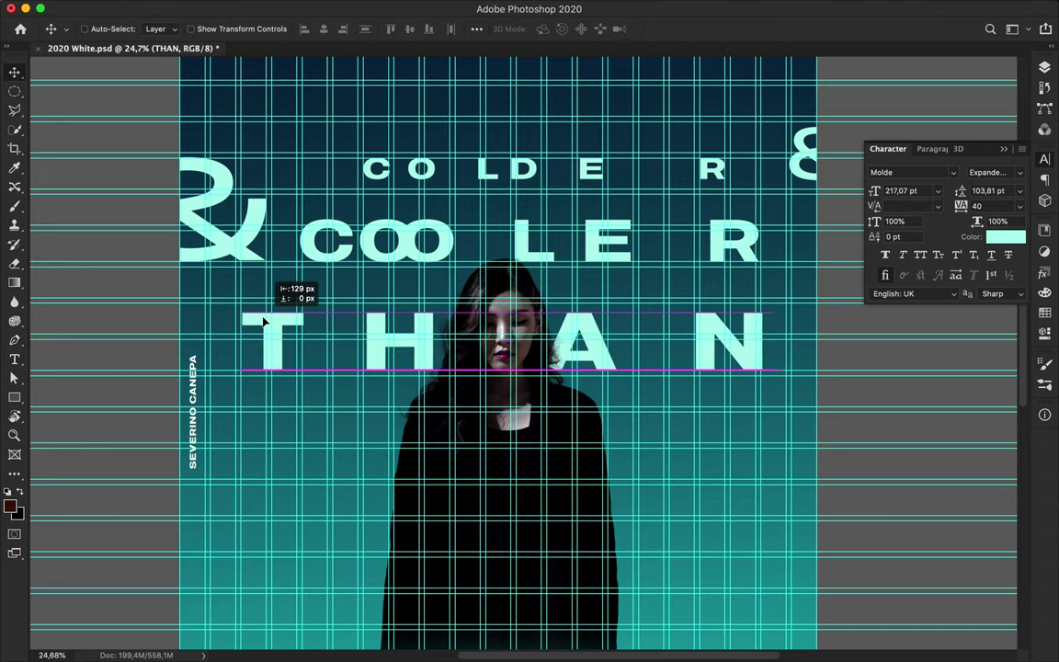
pyautogui.doubleClick(267, 327)
pyautogui.click(906, 206)
pyautogui.write('810')
pyautogui.press('Return')
pyautogui.click(904, 206)
pyautogui.click(13, 72)
pyautogui.scroll(-5, 357, 414)
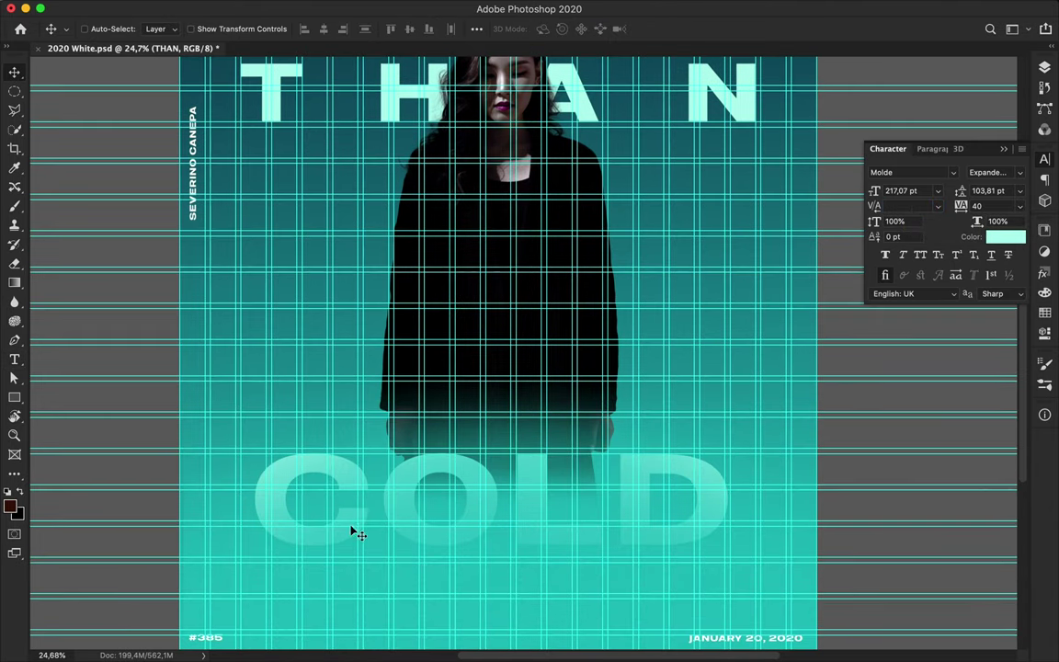
# Select the COLD layer and widen the gap after its C
pyautogui.click(1045, 67)
pyautogui.click(899, 501)
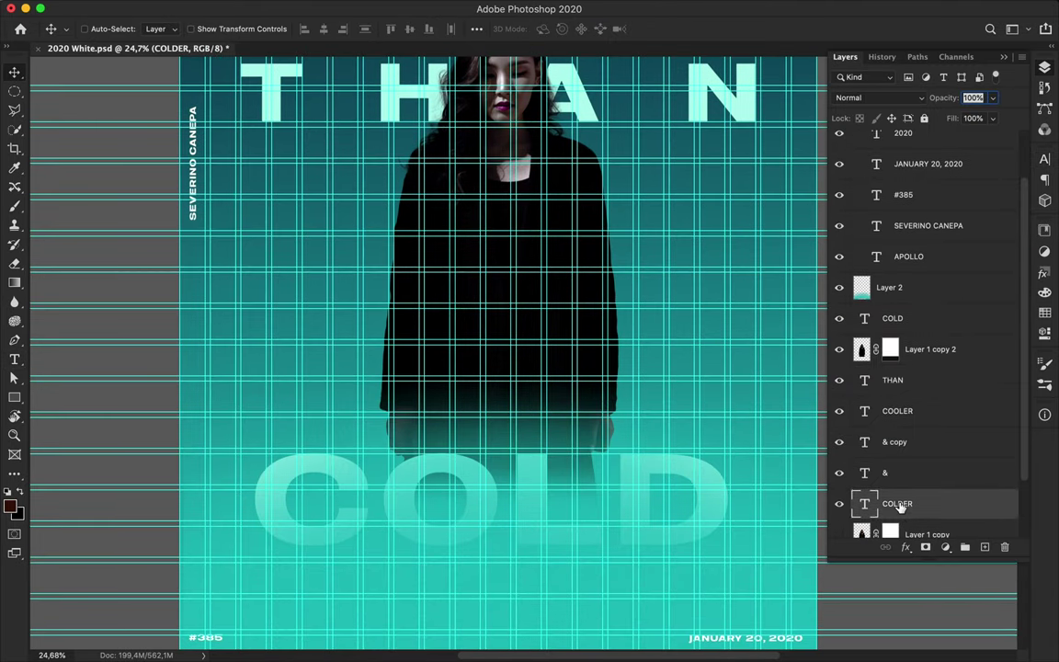
pyautogui.click(897, 303)
pyautogui.doubleClick(371, 511)
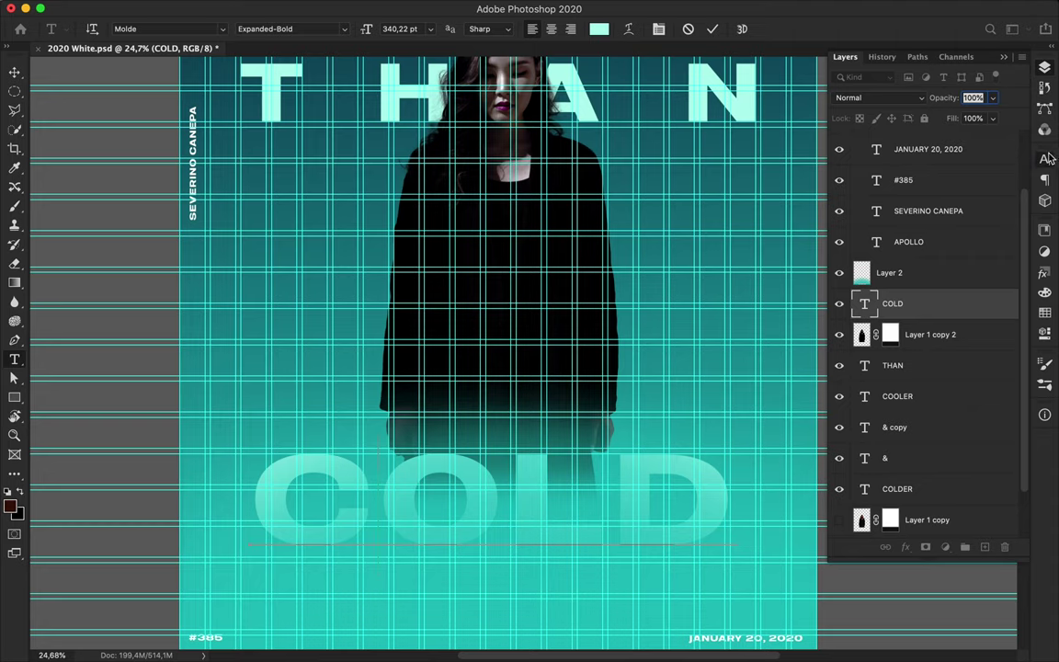
pyautogui.click(1045, 160)
pyautogui.click(984, 207)
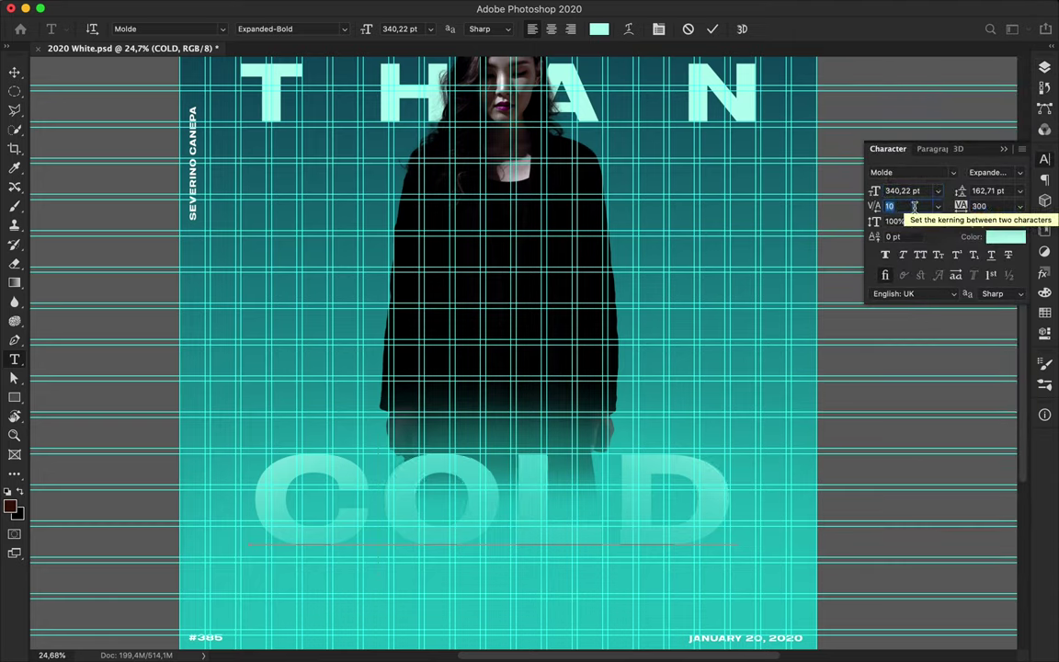
pyautogui.moveTo(875, 206); pyautogui.dragTo(16, 74)
# Move COLD left and slightly widen the gradient fade layer
pyautogui.click(16, 73)
pyautogui.moveTo(476, 480); pyautogui.dragTo(350, 484)
pyautogui.click(349, 484)
pyautogui.hotkey('ctrl', 't')
pyautogui.moveTo(183, 521); pyautogui.dragTo(173, 520)
pyautogui.press('Return')
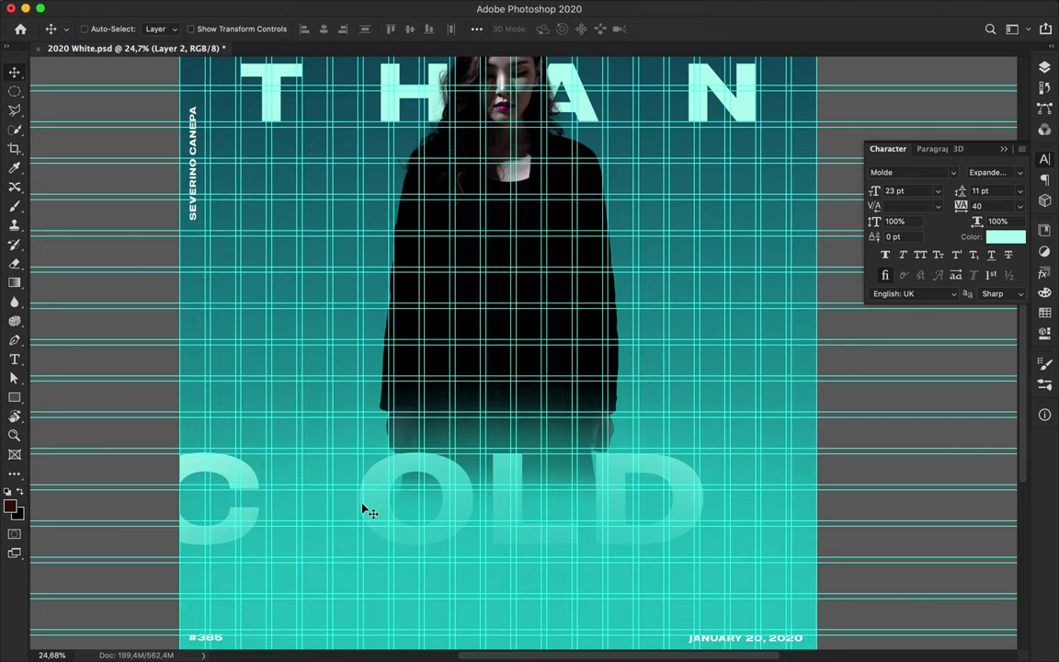
# Spread COLD's letters across the full poster width
pyautogui.press('F7')
pyautogui.doubleClick(865, 304)
pyautogui.click(1045, 162)
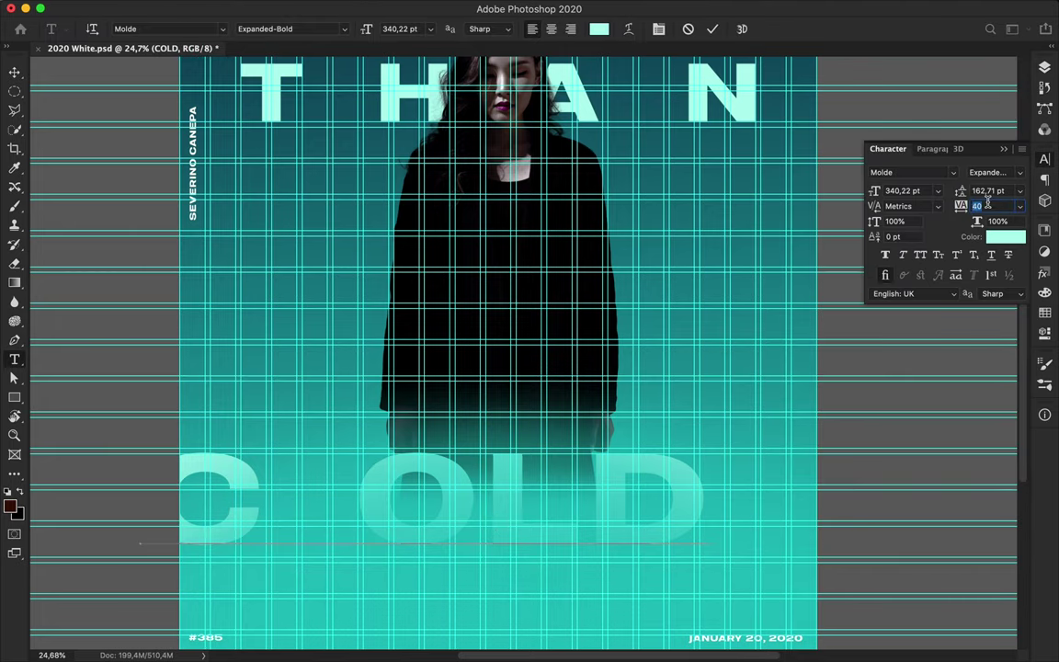
pyautogui.write('140')
pyautogui.moveTo(988, 200); pyautogui.dragTo(688, 495)
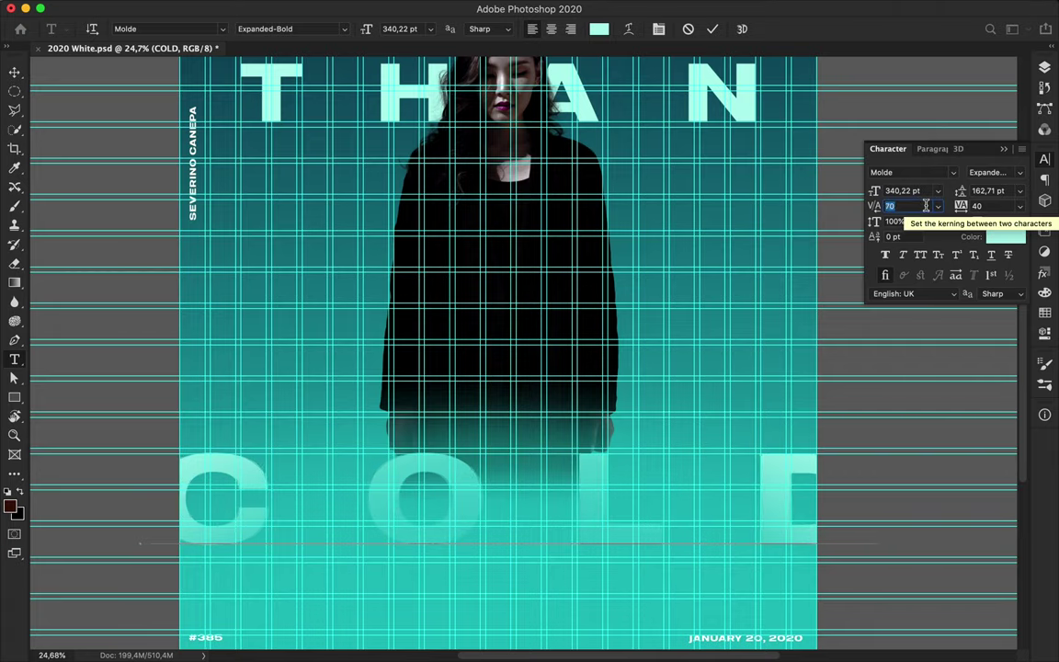
pyautogui.click(15, 72)
pyautogui.moveTo(312, 452); pyautogui.dragTo(310, 480)
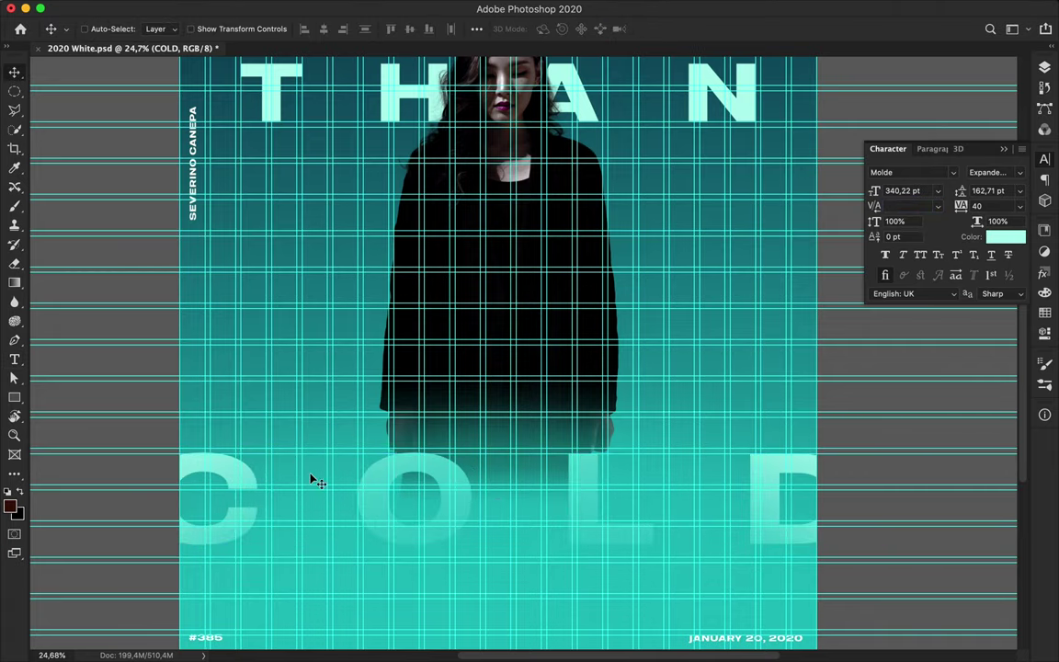
# Hide the guide grid with Ctrl+;
pyautogui.scroll(10, 310, 480)
pyautogui.hotkey('ctrl', ';')
pyautogui.scroll(-3, 460, 515)
pyautogui.scroll(-2, 527, 572)
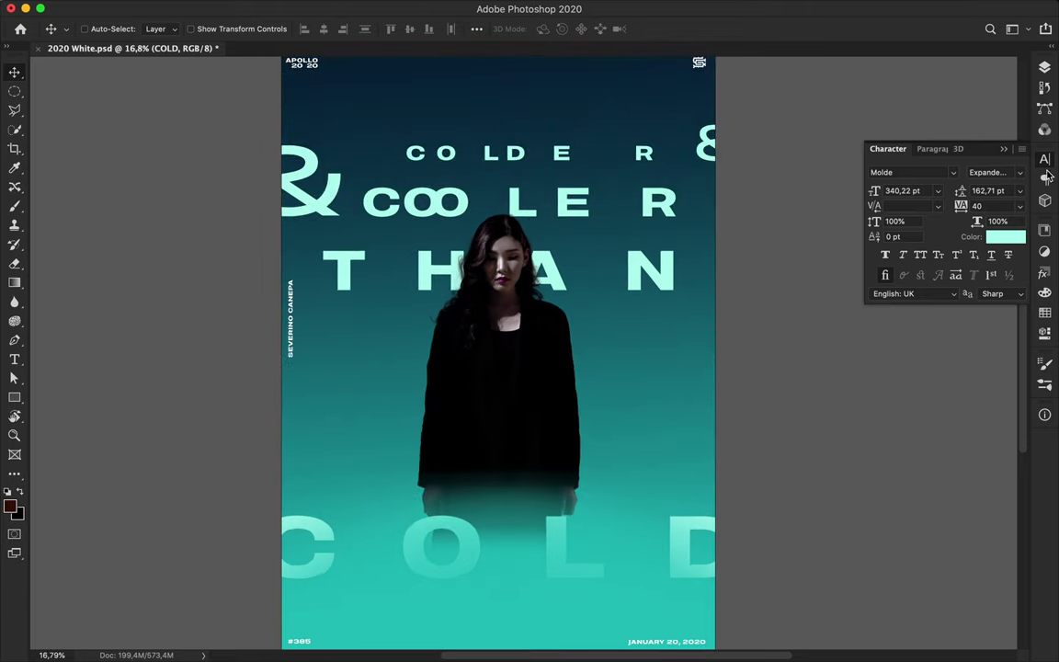
# Change COLD's font weight, set its spacing to 960 and nudge it left
pyautogui.click(988, 173)
pyautogui.press('Down')
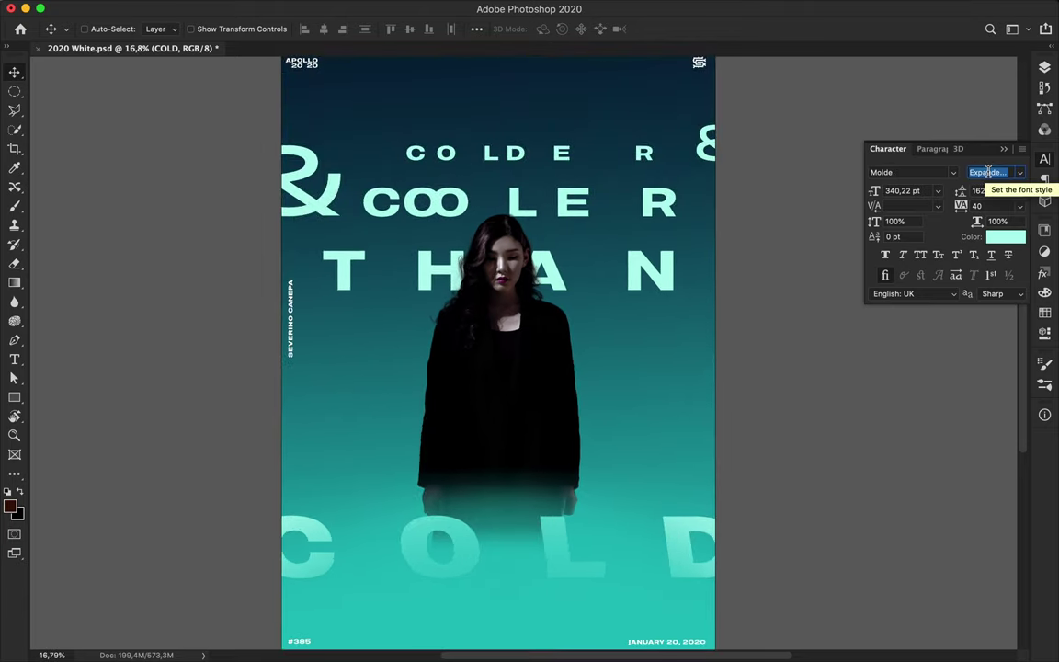
pyautogui.press('Tab')
pyautogui.press('Tab')
pyautogui.press('Tab')
pyautogui.write('960')
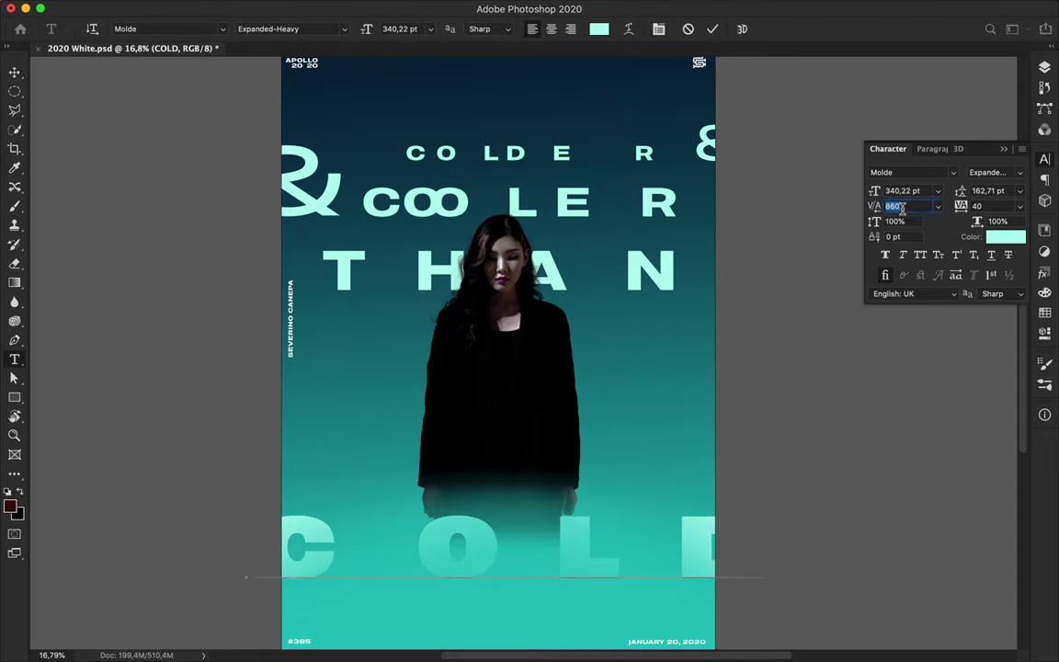
pyautogui.press('Return')
pyautogui.moveTo(465, 552); pyautogui.dragTo(449, 568)
# Reduce COLDER's size to 59,1 pt and step through the ampersand layers
pyautogui.keyDown('ctrl'); pyautogui.click(549, 157); pyautogui.keyUp('ctrl')
pyautogui.click(896, 191)
pyautogui.hotkey('shift', 'Down')
pyautogui.hotkey('shift', 'Down')
pyautogui.click(988, 173)
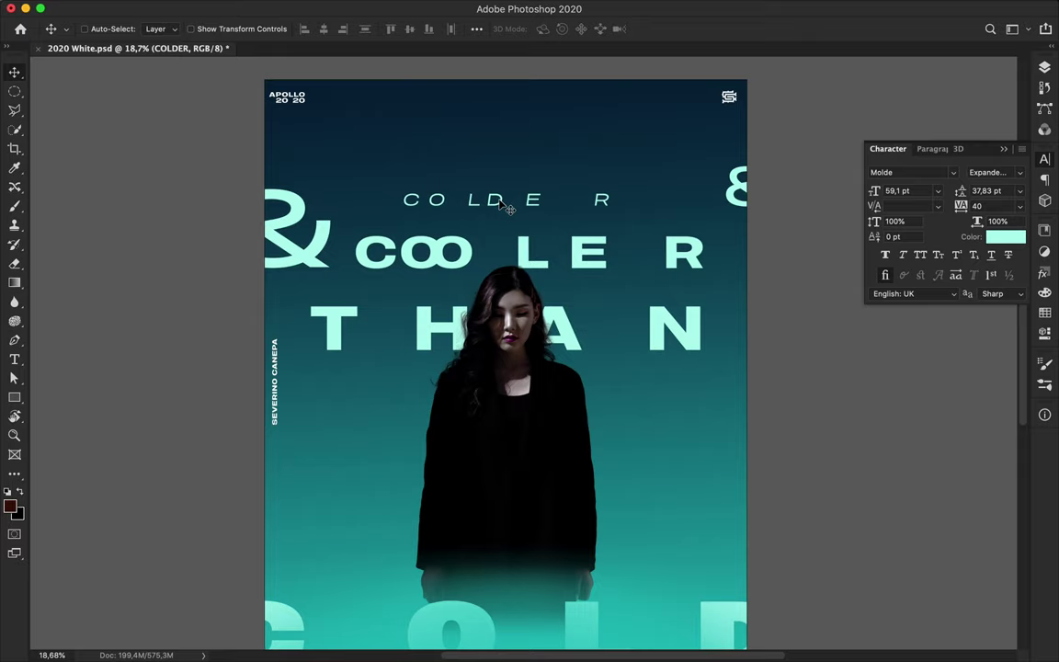
pyautogui.hotkey('alt', '[')
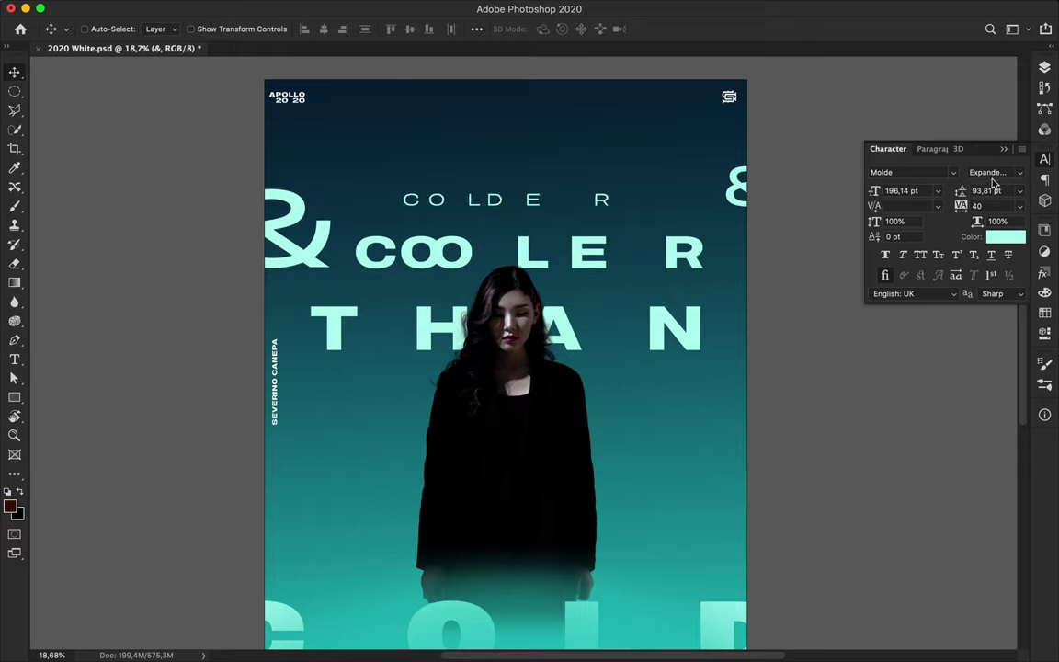
pyautogui.hotkey('alt', ']')
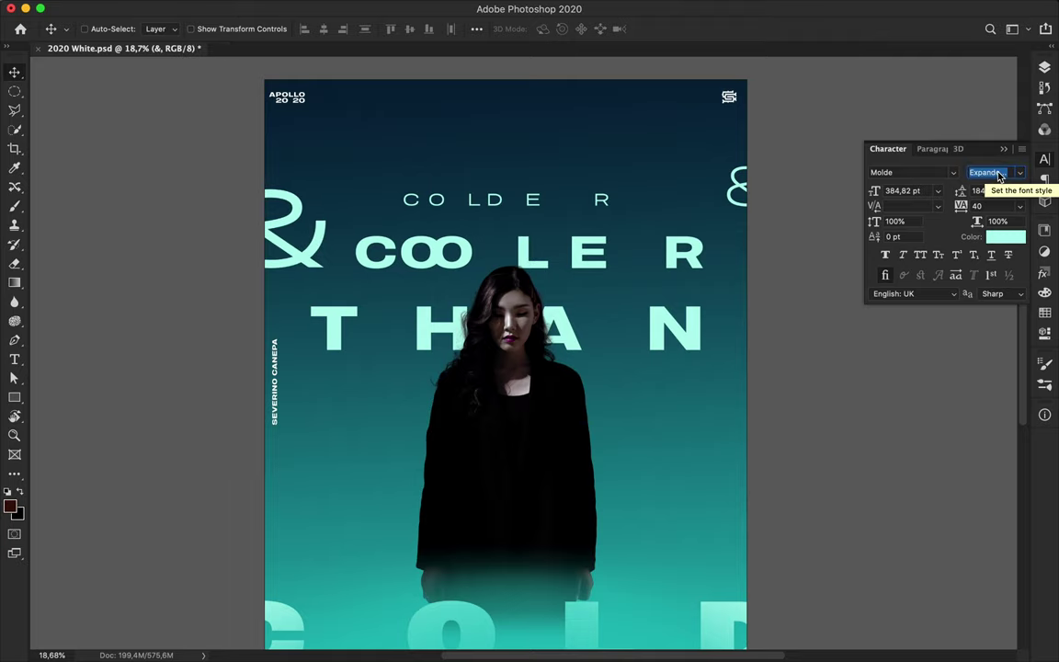
# Switch another headline line to a lighter slanted style and reselect the ampersands
pyautogui.click(528, 241)
pyautogui.press('Down')
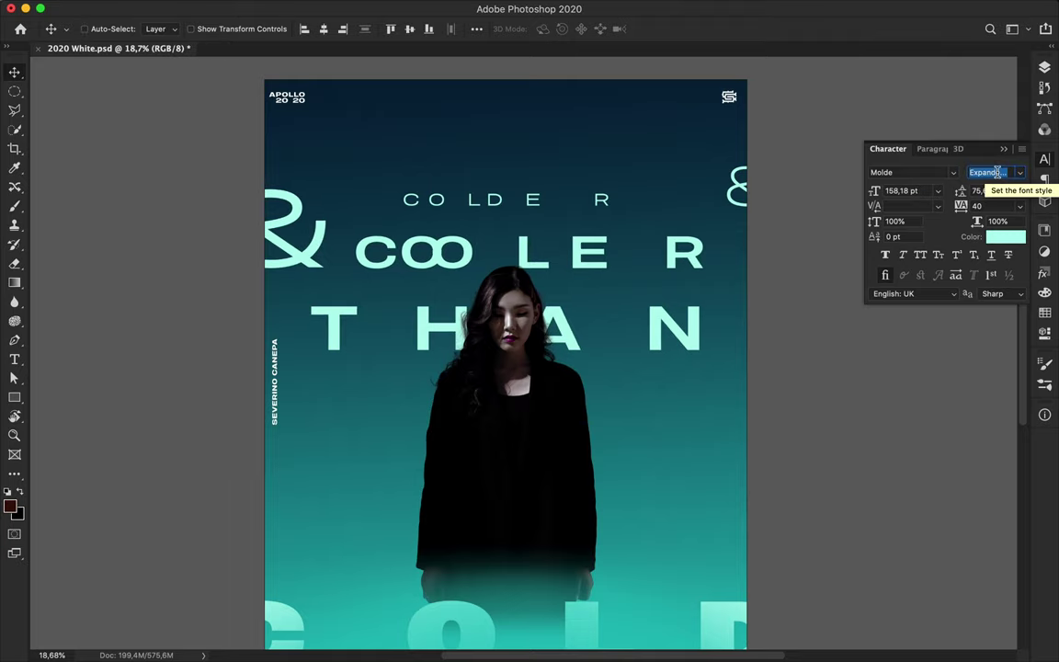
pyautogui.press('Down')
pyautogui.keyDown('super'); pyautogui.click(596, 209); pyautogui.keyUp('super')
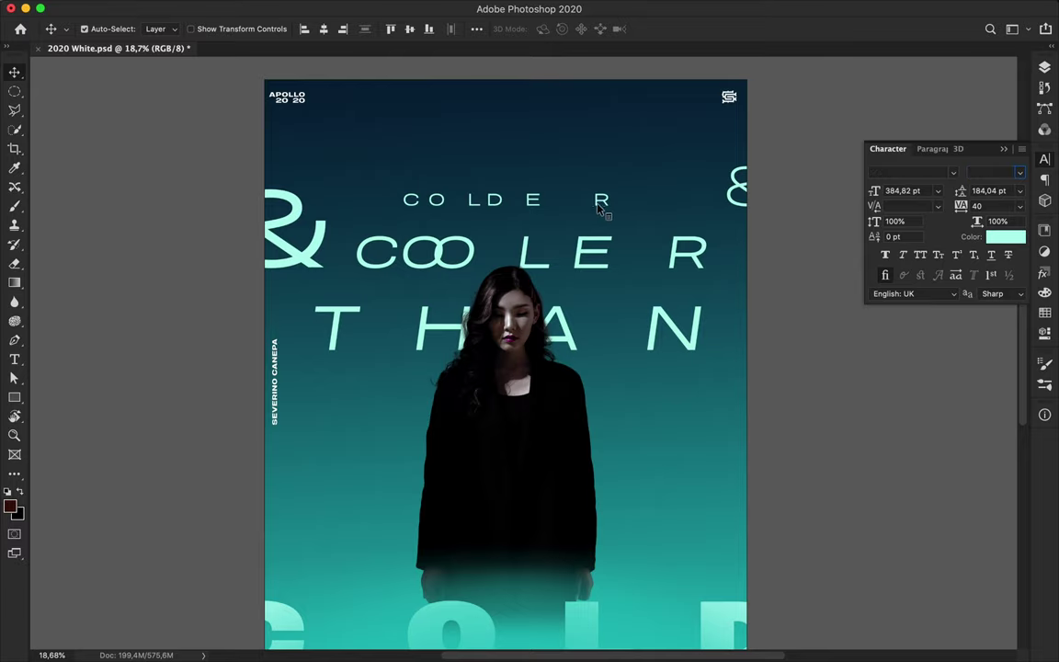
pyautogui.click(992, 177)
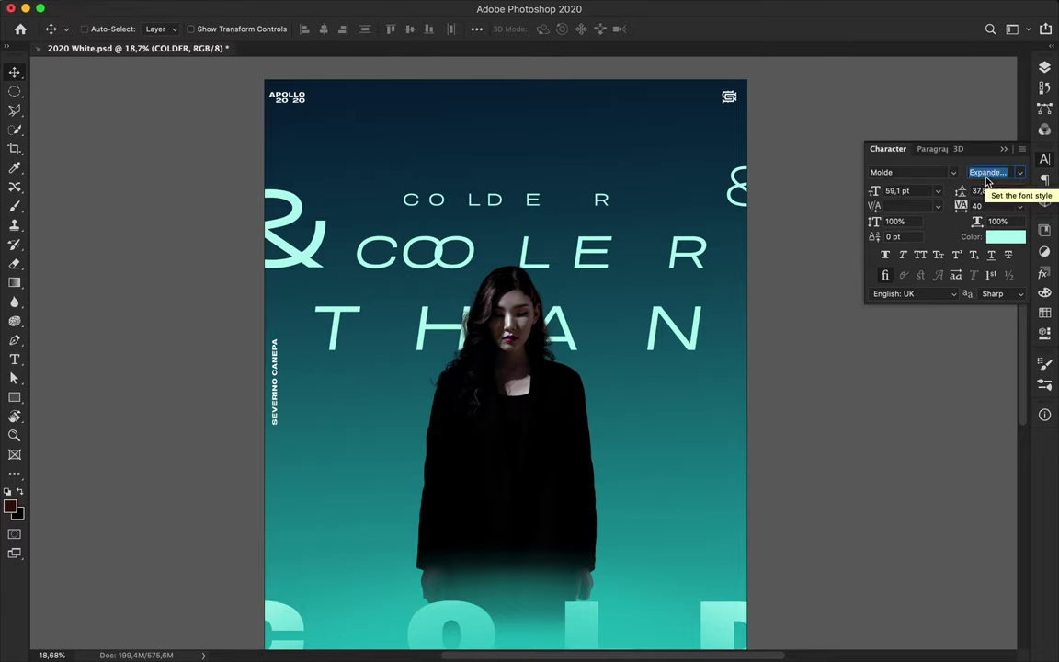
pyautogui.keyDown('super'); pyautogui.click(738, 193); pyautogui.keyUp('super')
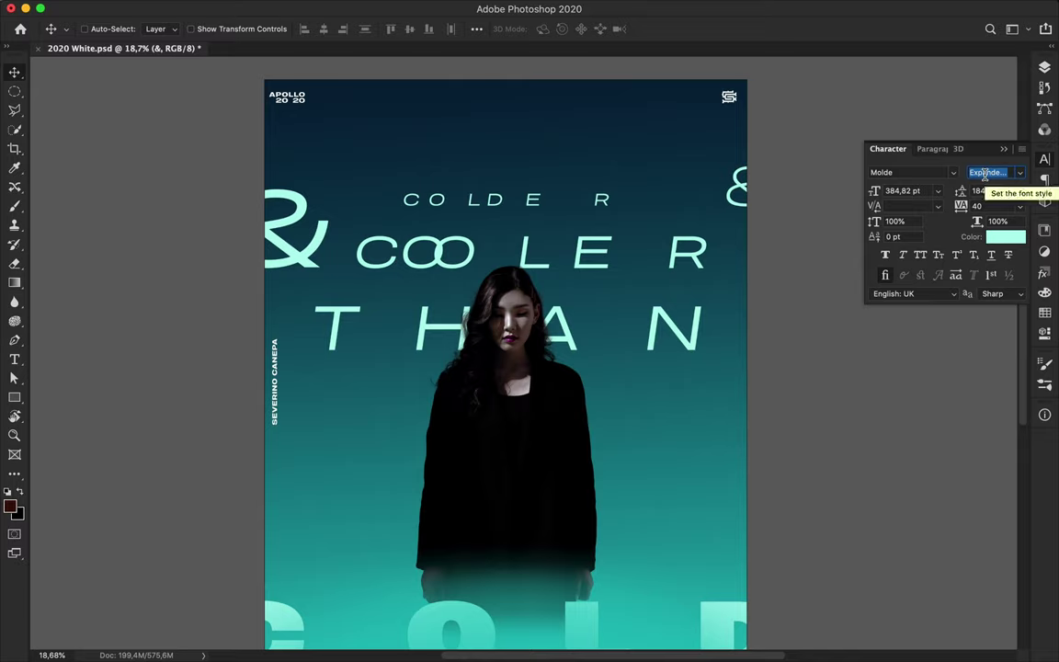
pyautogui.scroll(-4, 729, 454)
pyautogui.keyDown('super'); pyautogui.click(730, 453); pyautogui.keyUp('super')
# Give COLD the lighter slanted italic style matching the other words
pyautogui.press('F7')
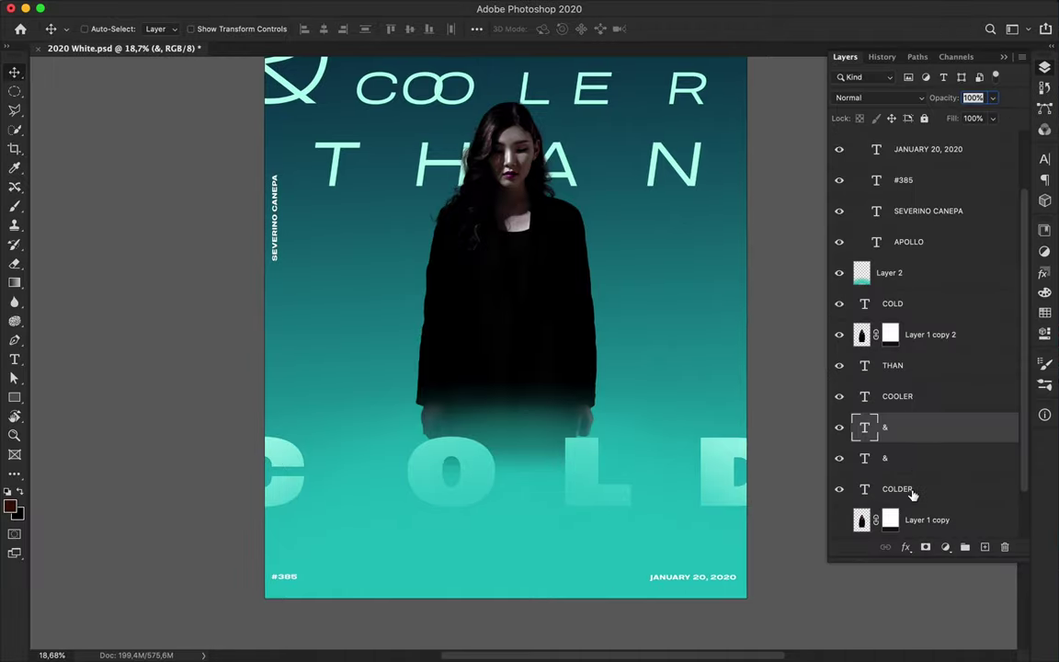
pyautogui.click(897, 303)
pyautogui.press('F7')
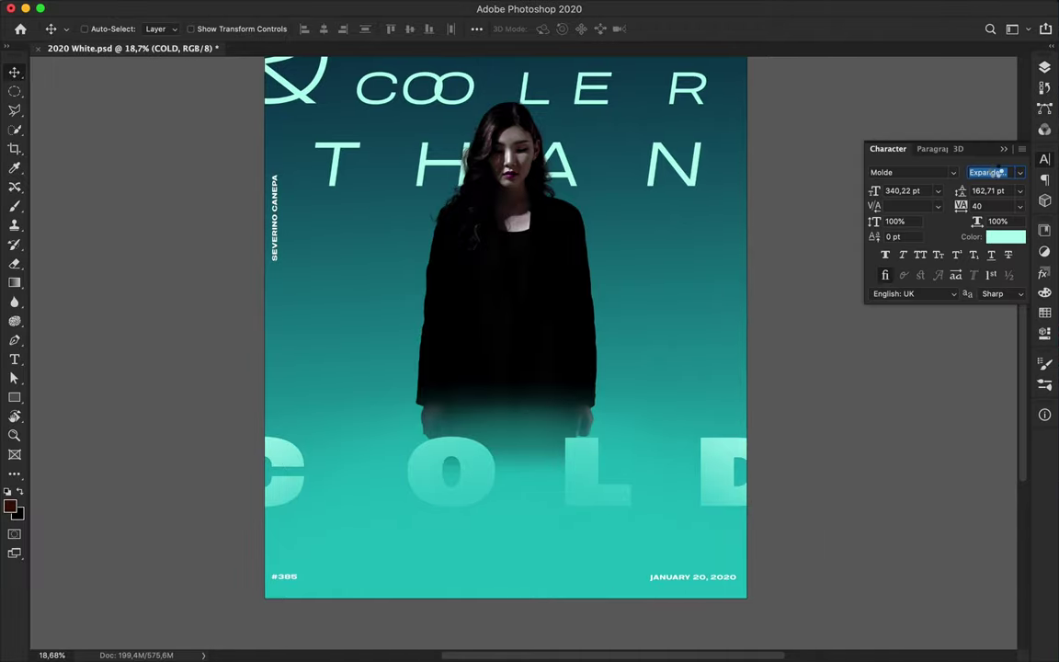
pyautogui.press('Down')
pyautogui.press('Down')
pyautogui.press('Down')
pyautogui.press('Down')
pyautogui.doubleClick(550, 495)
pyautogui.press('Down')
pyautogui.press('Down')
pyautogui.press('Down')
pyautogui.press('Escape')
pyautogui.press('v')
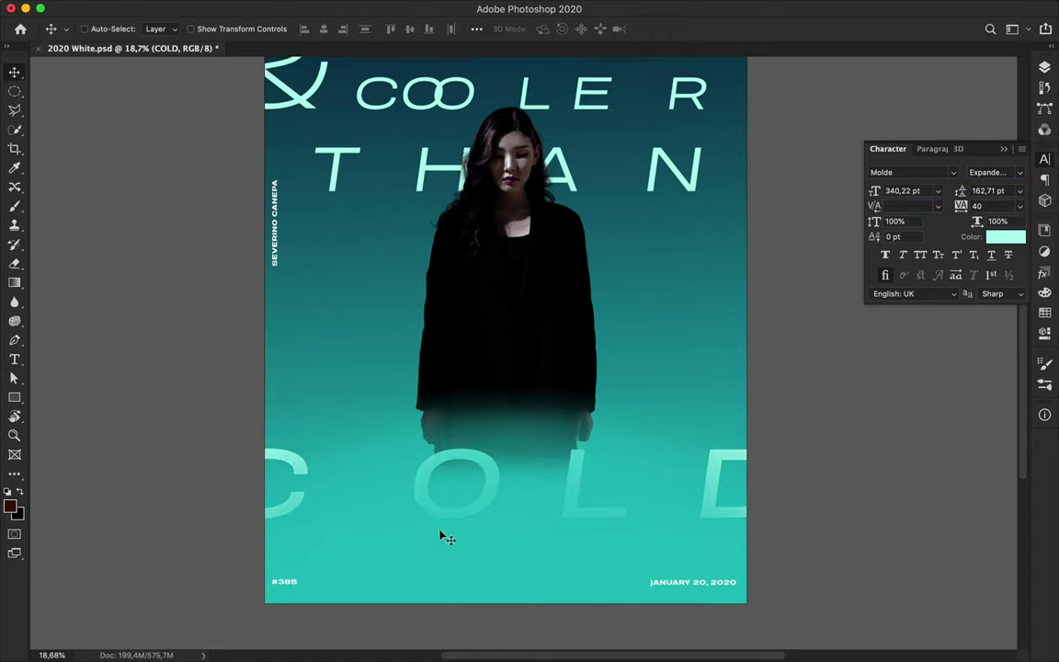
pyautogui.scroll(3, 443, 534)
# Set COOLER's letter spacing to -220
pyautogui.doubleClick(432, 235)
pyautogui.click(917, 206)
pyautogui.write('-220')
pyautogui.press('Return')
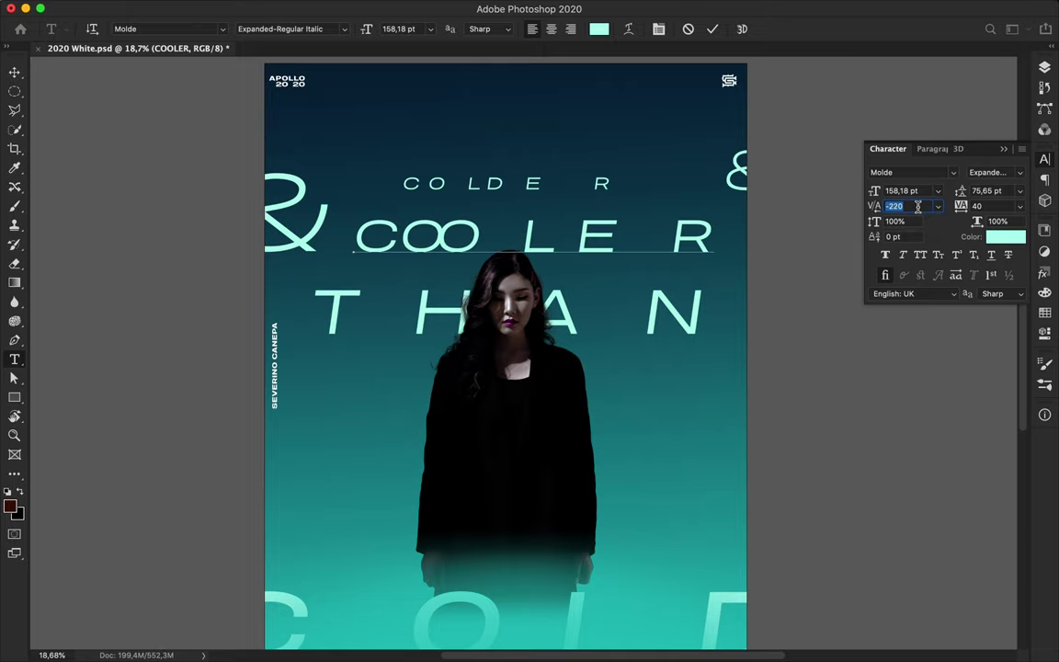
pyautogui.click(14, 71)
pyautogui.keyDown('ctrl'); pyautogui.click(414, 293); pyautogui.keyUp('ctrl')
# Centre THAN horizontally relative to the whole canvas
pyautogui.click(476, 29)
pyautogui.click(509, 158)
pyautogui.click(324, 29)
pyautogui.scroll(-2, 512, 317)
# Draw a no-fill rectangle with a light teal outline around the woman
pyautogui.press('u')
pyautogui.click(163, 28)
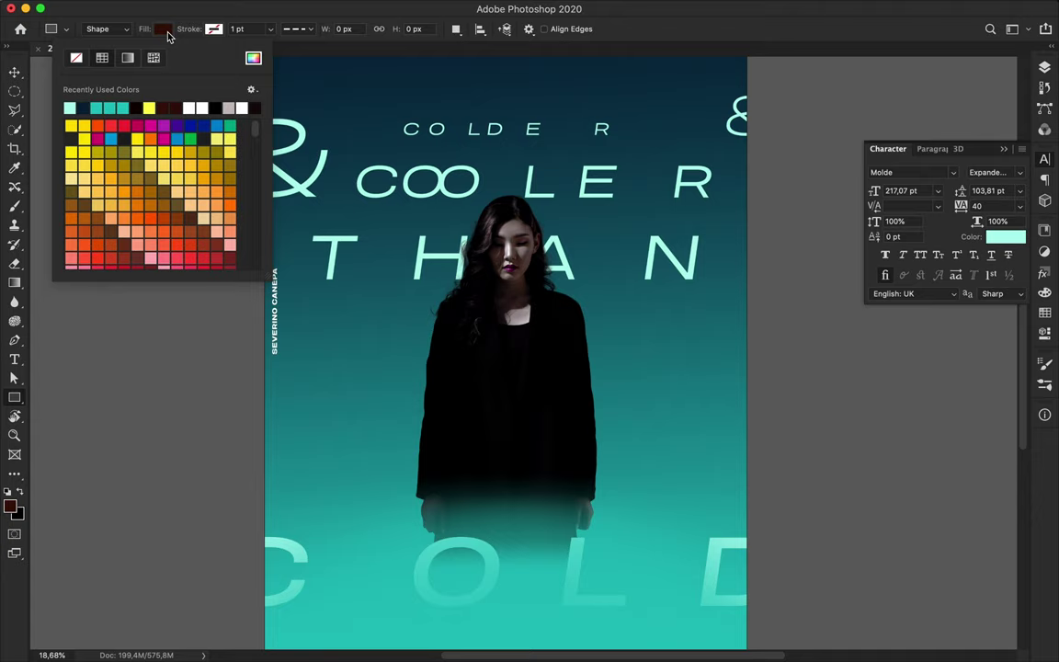
pyautogui.click(72, 58)
pyautogui.click(214, 28)
pyautogui.click(380, 195)
pyautogui.moveTo(402, 215); pyautogui.dragTo(609, 490)
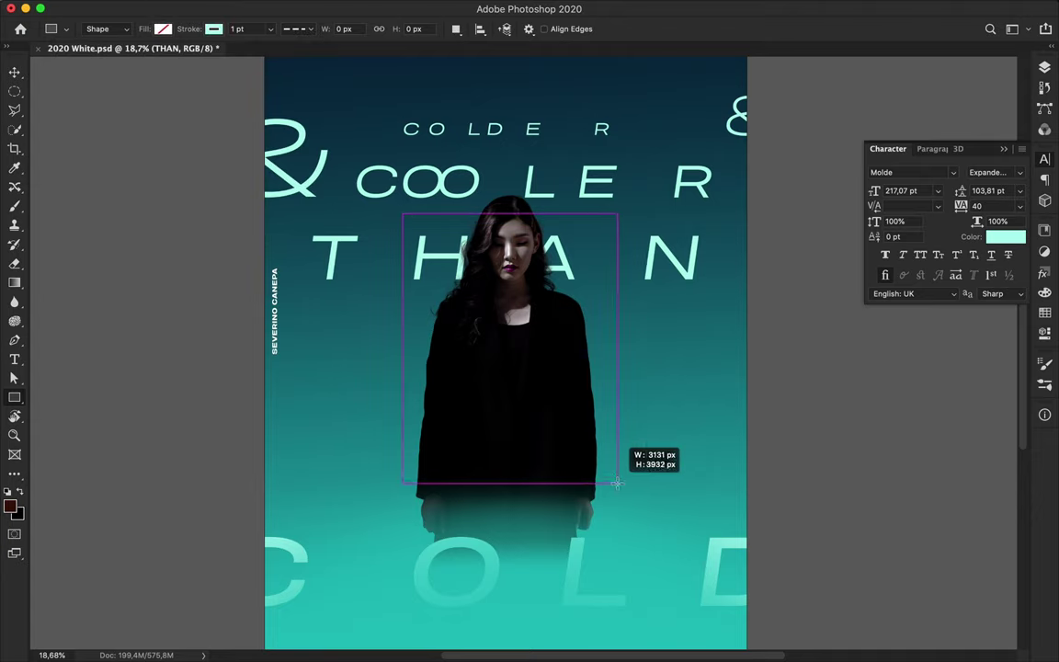
pyautogui.write('3')
# Make the frame outline solid and thicken it to 11 pt
pyautogui.press('Return')
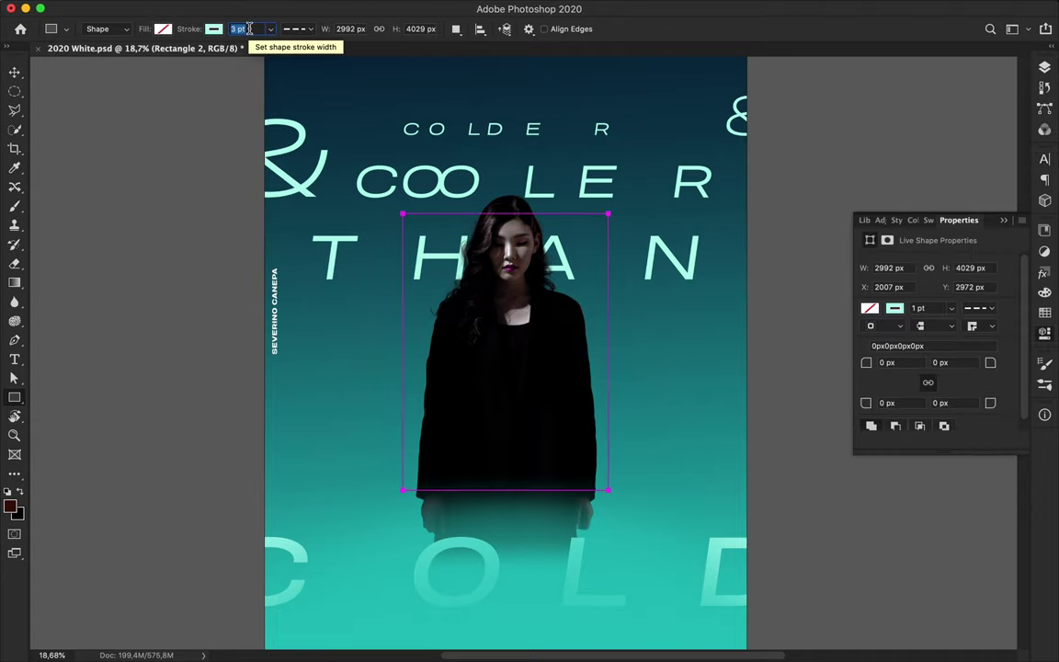
pyautogui.click(299, 29)
pyautogui.click(306, 70)
pyautogui.press('v')
pyautogui.press('u')
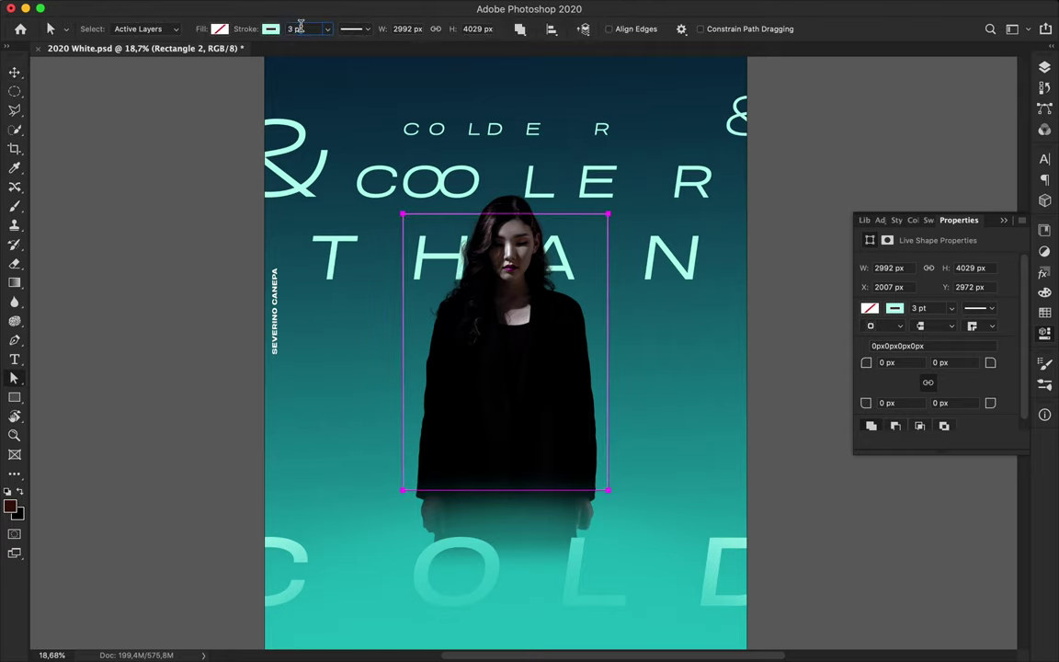
pyautogui.moveTo(292, 29); pyautogui.dragTo(317, 28)
pyautogui.press('v')
# Mask the frame using the woman's outline and pick a large soft eraser brush
pyautogui.press('F7')
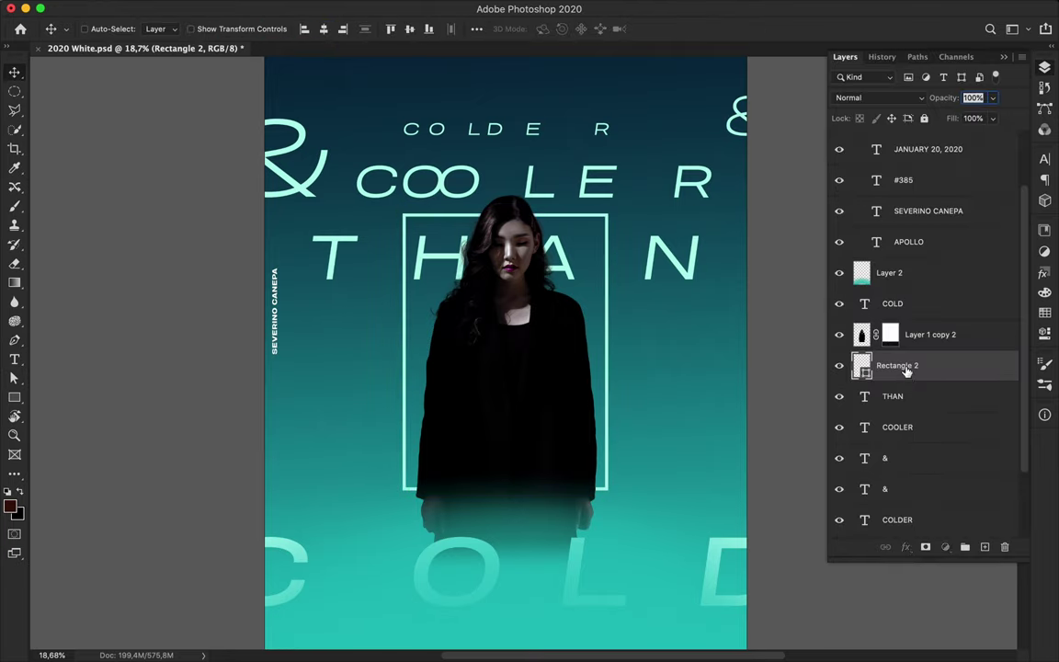
pyautogui.keyDown('ctrl'); pyautogui.click(862, 366); pyautogui.keyUp('ctrl')
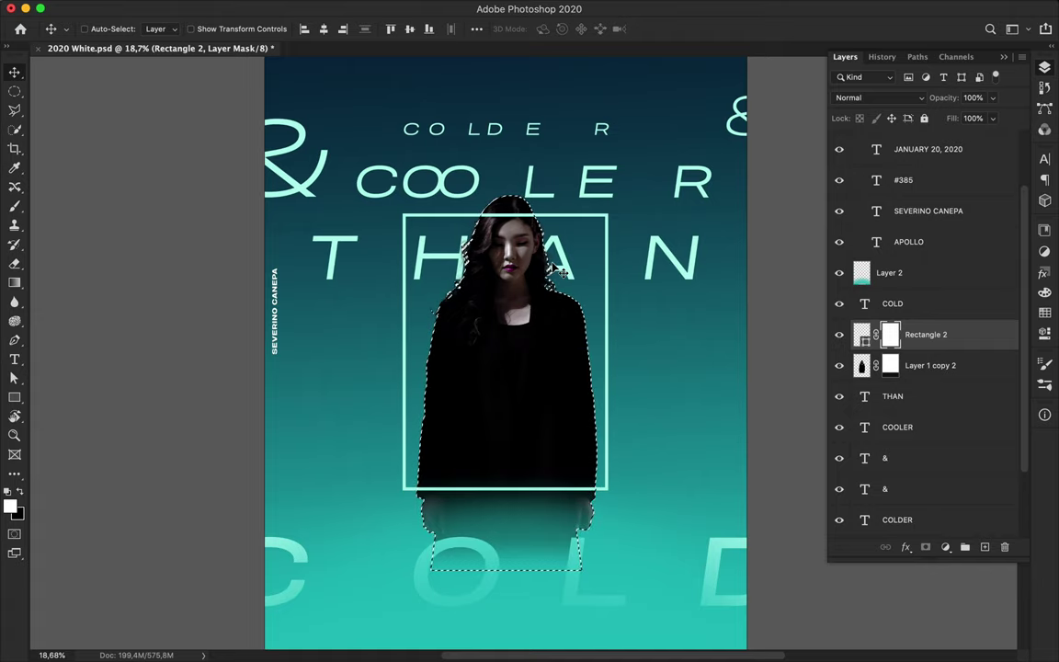
pyautogui.press('e')
pyautogui.rightClick(464, 262)
pyautogui.click(589, 374)
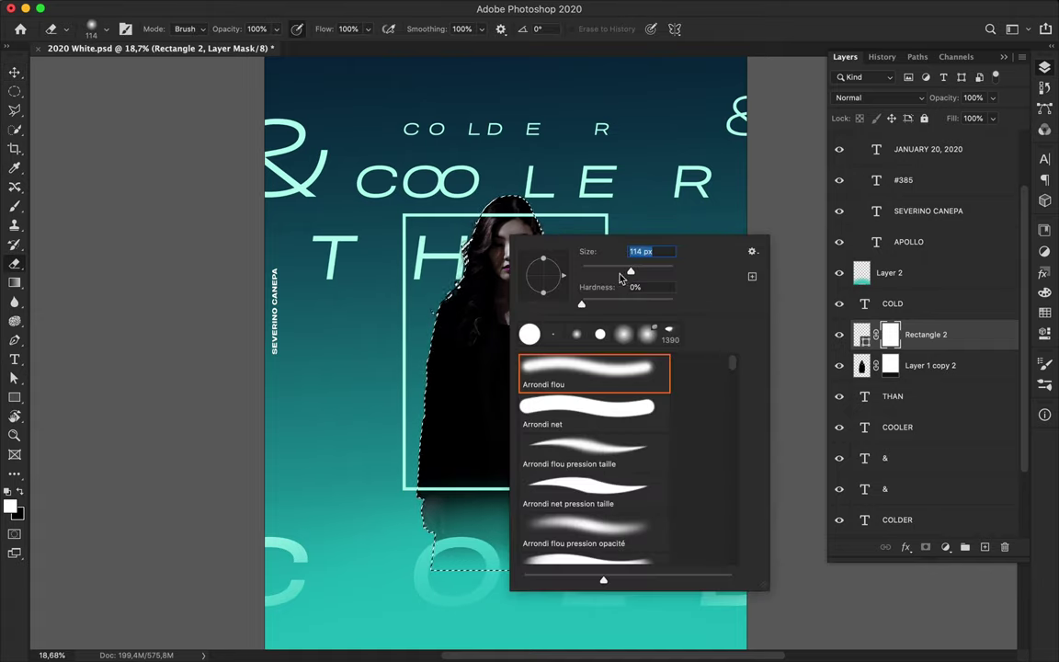
pyautogui.press('Return')
# Set up a 146 px black brush for painting the mask
pyautogui.press('m')
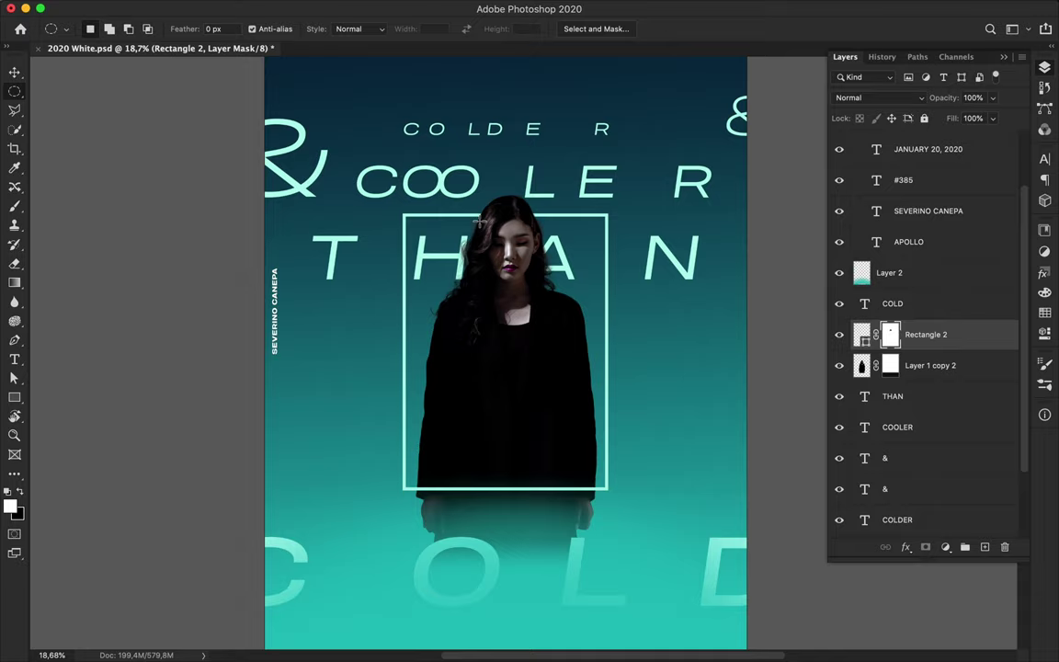
pyautogui.press('b')
pyautogui.rightClick(465, 262)
pyautogui.write('146')
pyautogui.press('Return')
pyautogui.press('x')
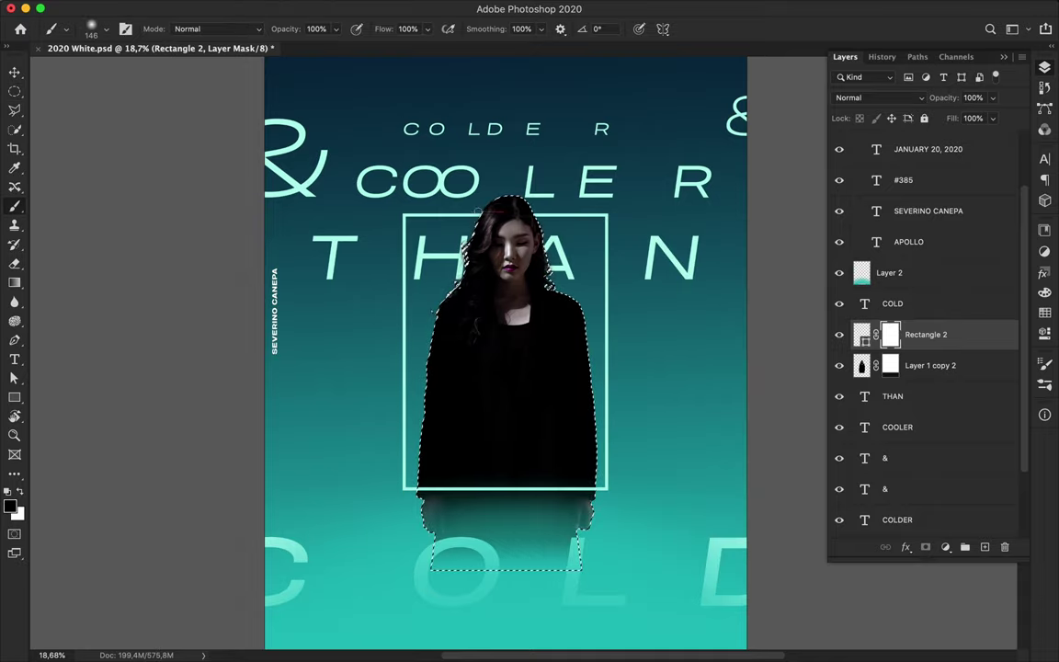
# Clear the selection and select the frame's path to check its alignment options
pyautogui.press('v')
pyautogui.press('a')
pyautogui.hotkey('ctrl', 'd')
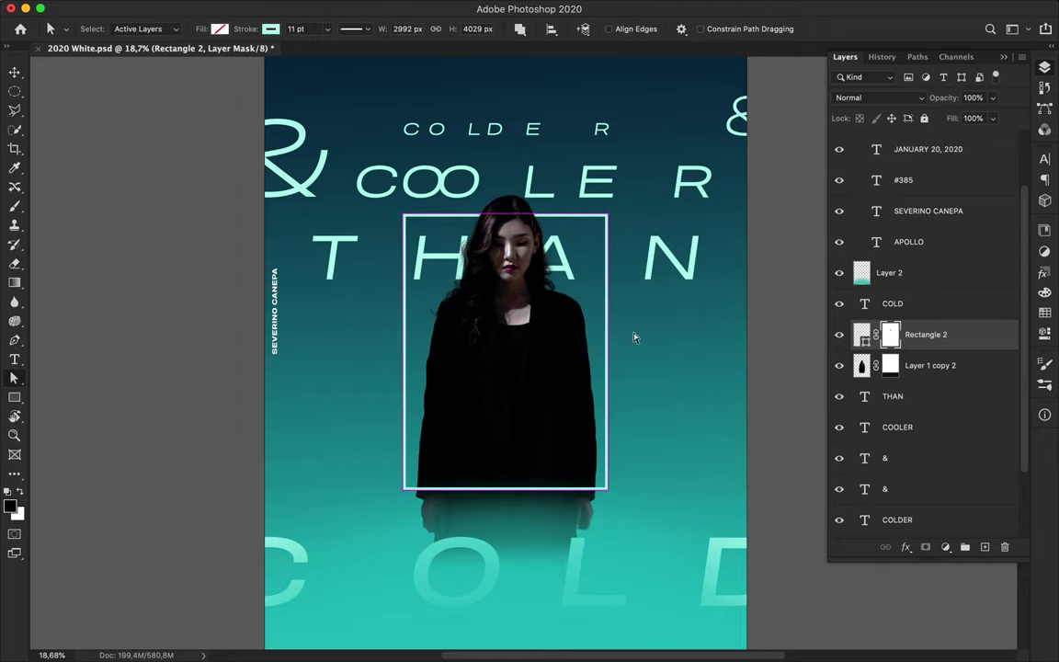
pyautogui.click(551, 28)
pyautogui.press('v')
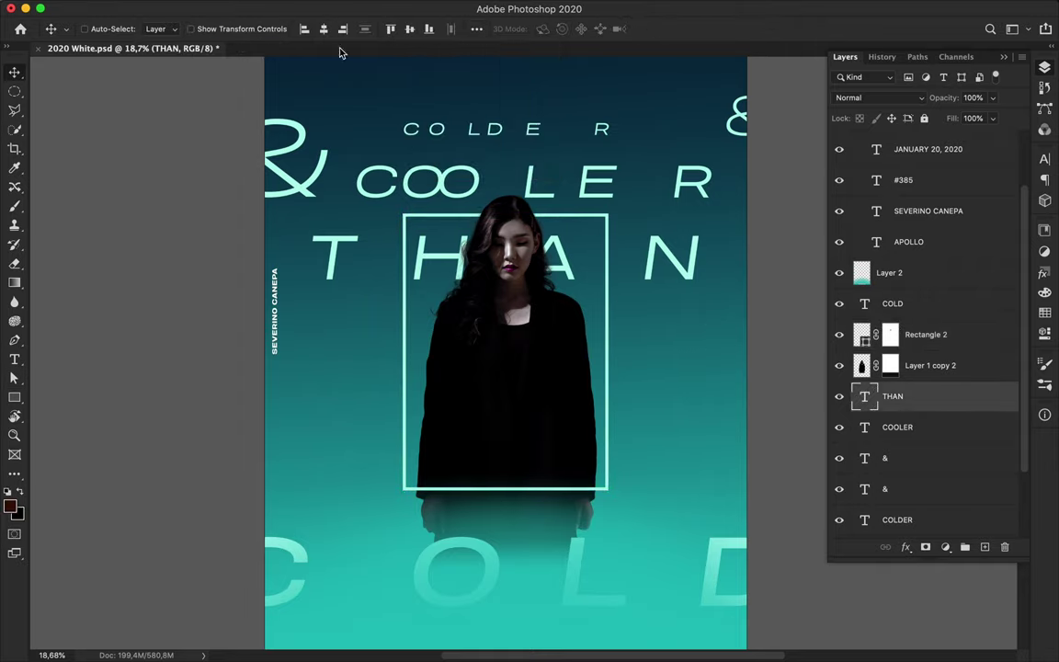
# Edit the letter spacing of the THAN text
pyautogui.doubleClick(588, 234)
pyautogui.click(1044, 159)
pyautogui.click(911, 206)
pyautogui.click(14, 72)
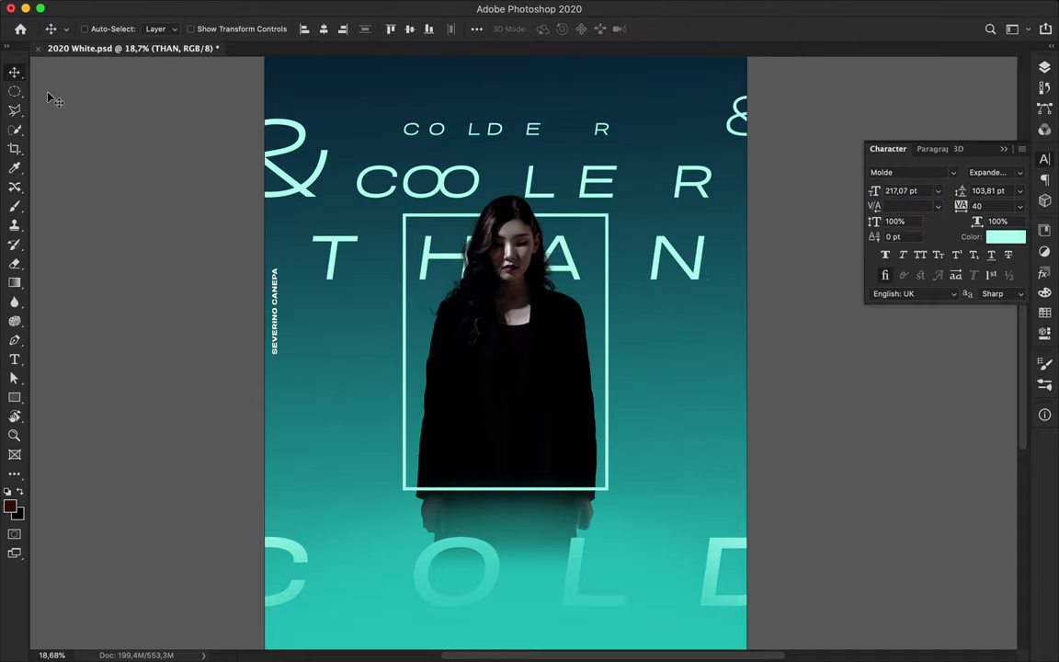
# Thicken the frame rectangle's outline to 31 pt
pyautogui.click(1045, 66)
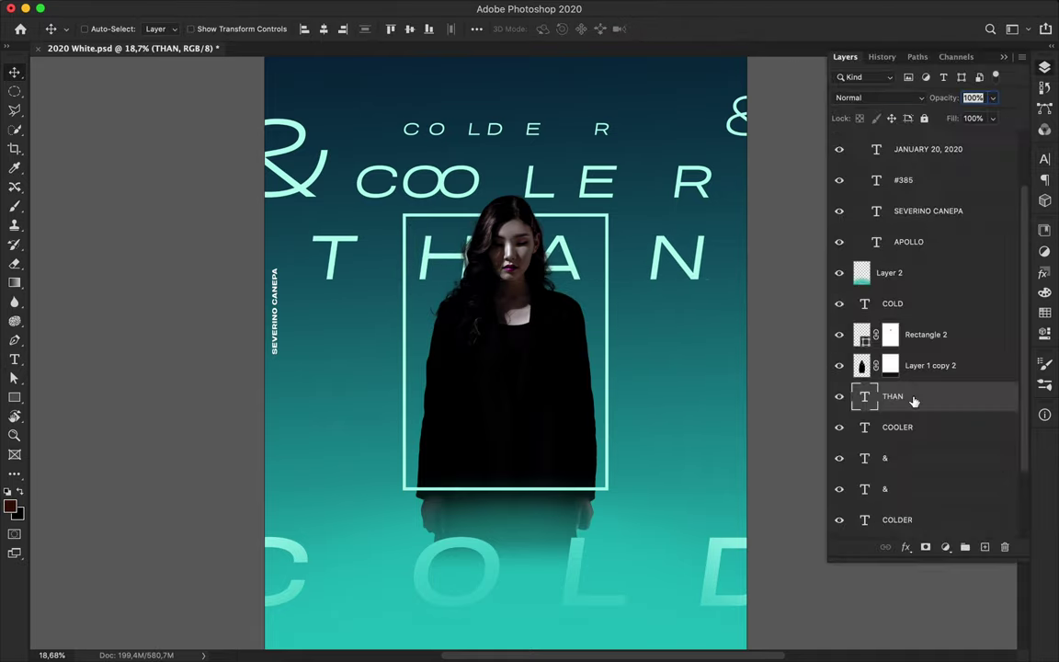
pyautogui.click(926, 335)
pyautogui.press('a')
pyautogui.moveTo(287, 29); pyautogui.dragTo(543, 177)
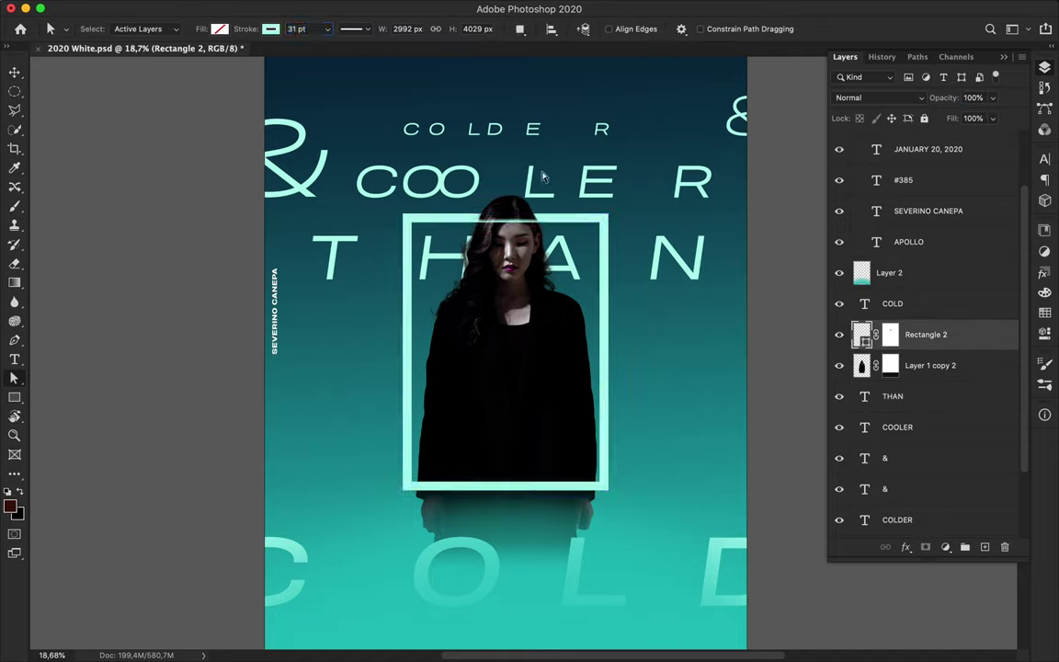
# Paint the woman's silhouette onto the frame's mask so she sits in front
pyautogui.click(890, 335)
pyautogui.keyDown('ctrl'); pyautogui.click(862, 365); pyautogui.keyUp('ctrl')
pyautogui.press('b')
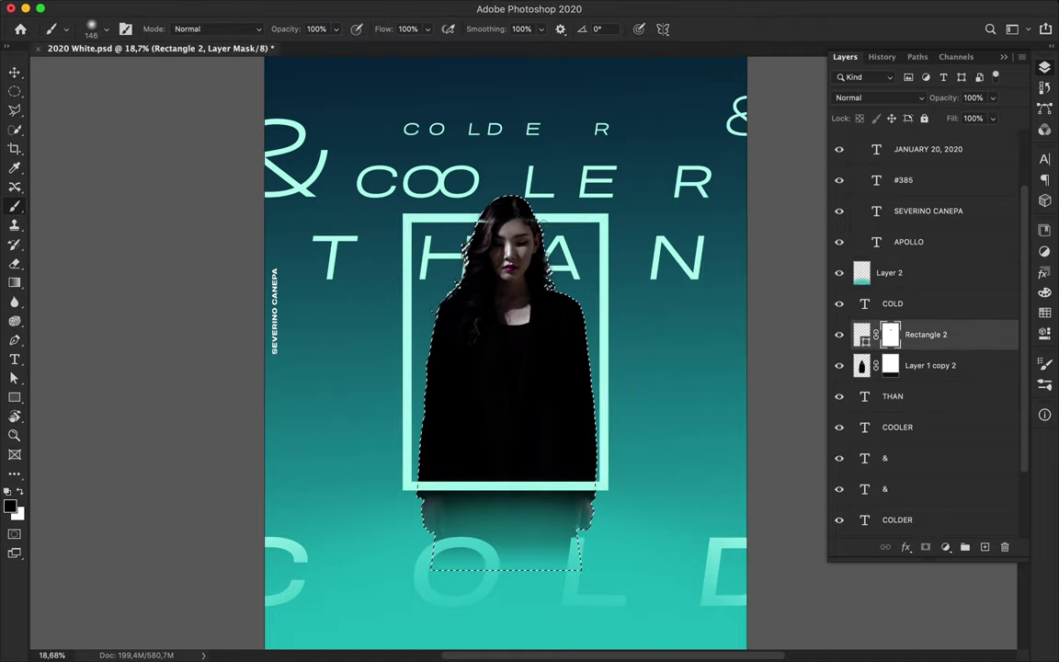
pyautogui.press('m')
pyautogui.scroll(-2, 464, 262)
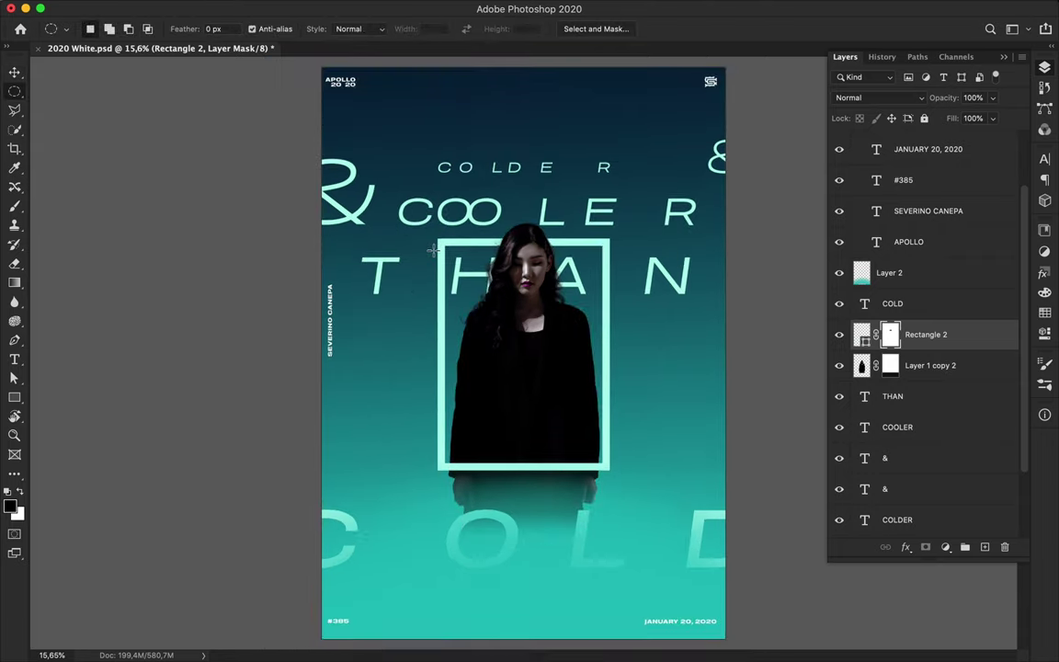
pyautogui.hotkey('ctrl', 'd')
pyautogui.press('a')
# Select the COOLER and COLDER text layers for character adjustments
pyautogui.press('v')
pyautogui.click(545, 169)
pyautogui.click(599, 222)
pyautogui.click(1045, 160)
# Save the poster and reset COOLER's kerning to 0
pyautogui.click(676, 286)
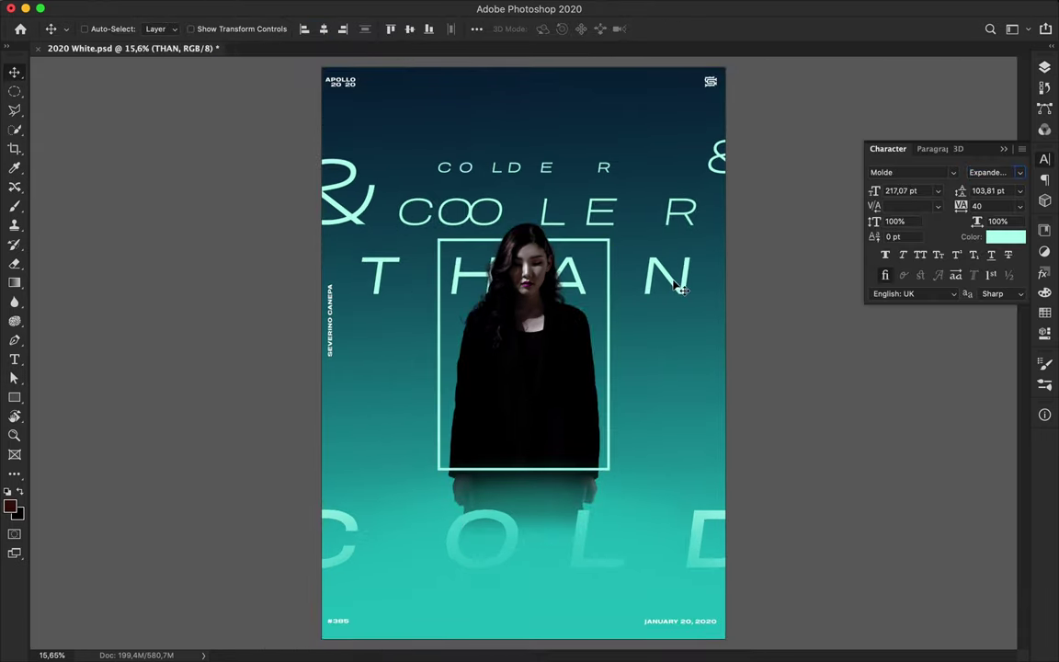
pyautogui.hotkey('ctrl', 's')
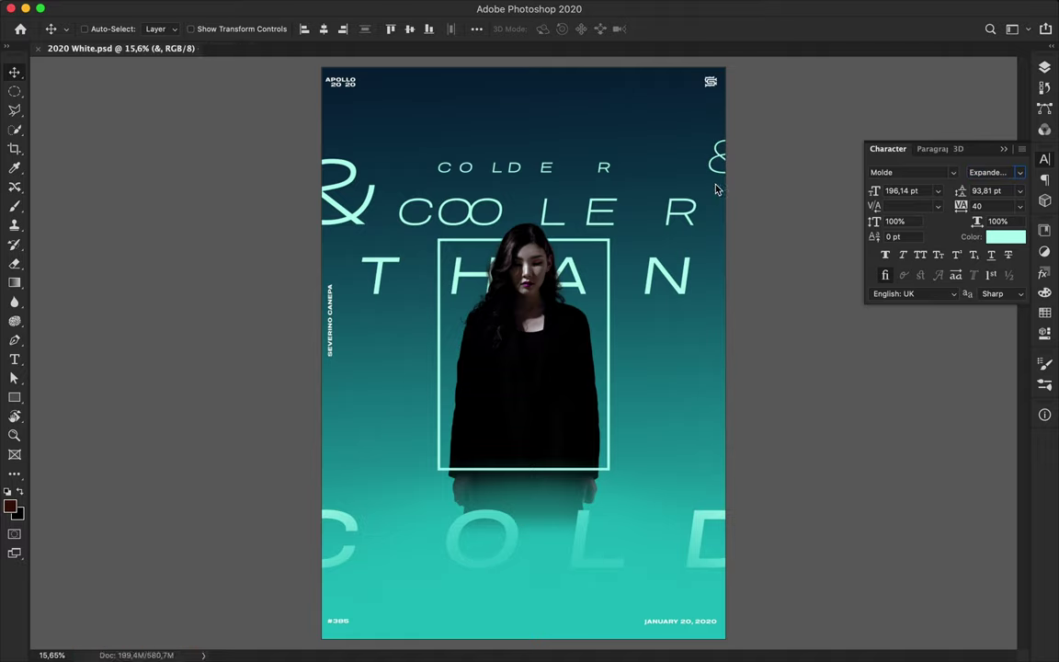
pyautogui.write('0')
pyautogui.press('Return')
# Widen COOLER's letter spacing to 660 and reposition it
pyautogui.click(988, 206)
pyautogui.write('440')
pyautogui.press('Return')
pyautogui.moveTo(548, 209); pyautogui.dragTo(655, 222)
pyautogui.click(989, 206)
pyautogui.write('660')
pyautogui.press('Return')
# Widen COLDER's letter spacing to 3520 and nudge it slightly lower
pyautogui.click(555, 175)
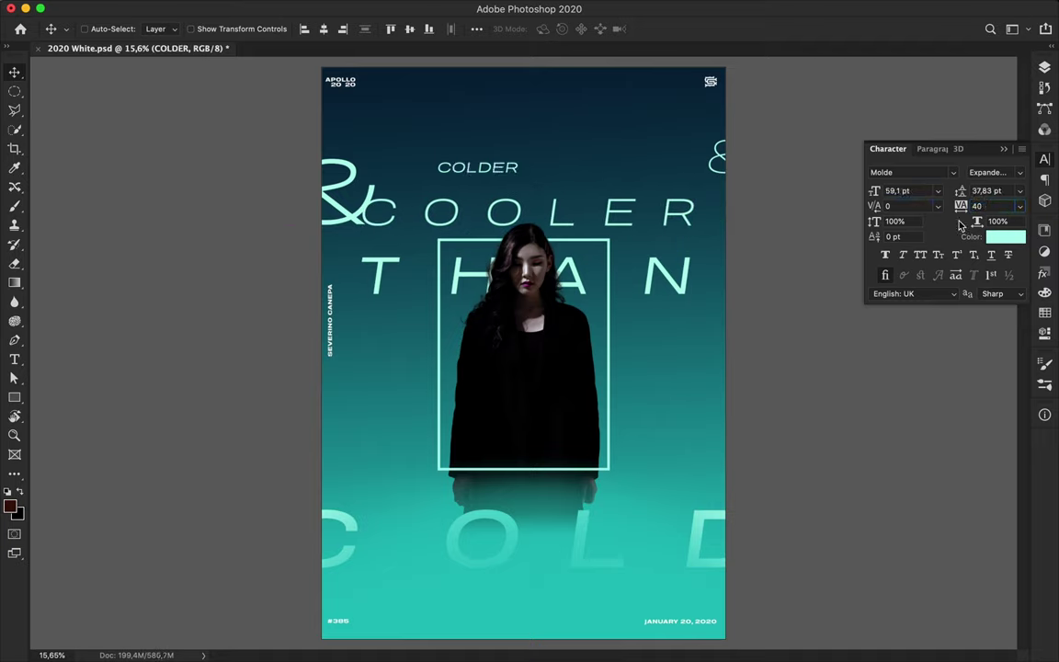
pyautogui.write('2440')
pyautogui.press('Return')
pyautogui.moveTo(515, 165); pyautogui.dragTo(515, 175)
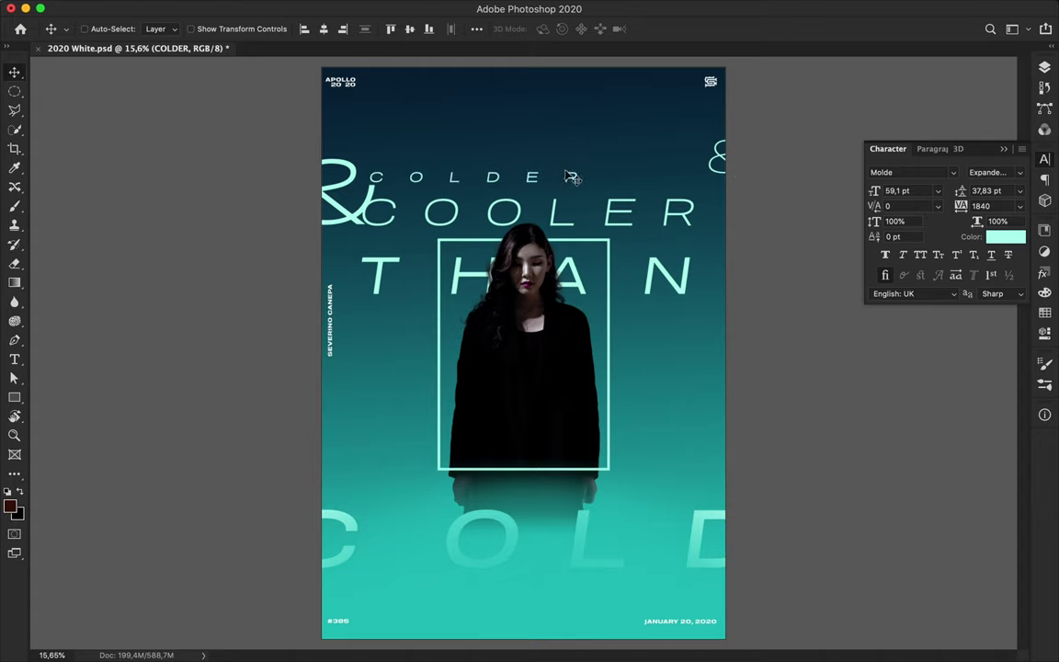
pyautogui.write('3520')
pyautogui.press('Return')
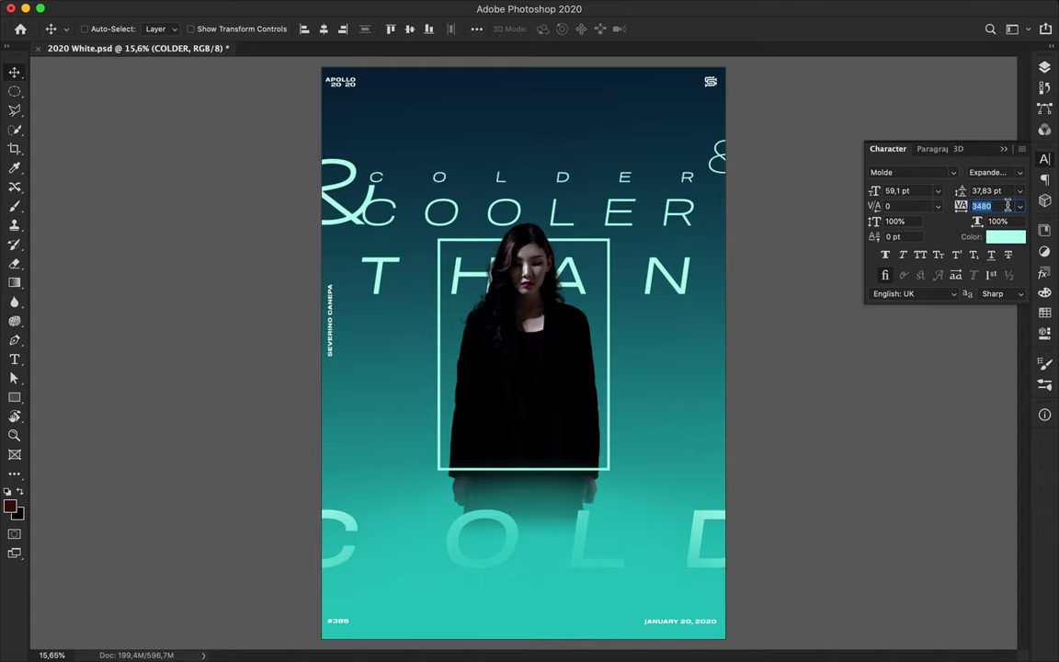
# Shrink the ampersand to 76 pt and move it beside COLDER
pyautogui.moveTo(352, 196); pyautogui.dragTo(334, 204)
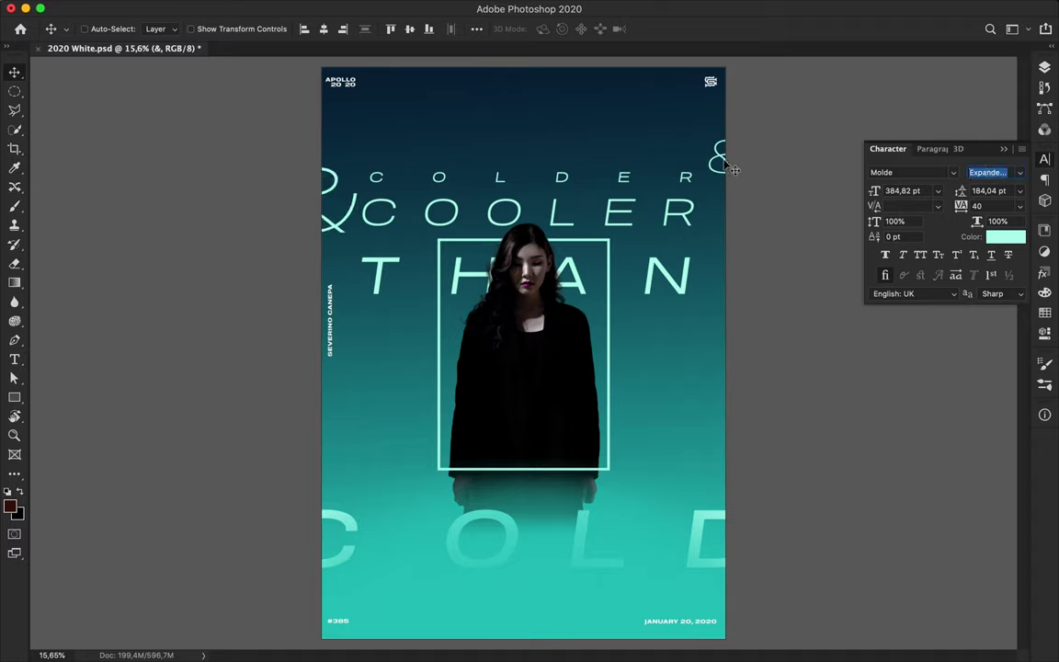
pyautogui.moveTo(726, 184)
pyautogui.mouseDown()
pyautogui.moveTo(316, 222)
pyautogui.moveTo(315, 211)
pyautogui.moveTo(715, 198)
pyautogui.mouseUp()
pyautogui.doubleClick(897, 190)
pyautogui.write('76')
pyautogui.press('Return')
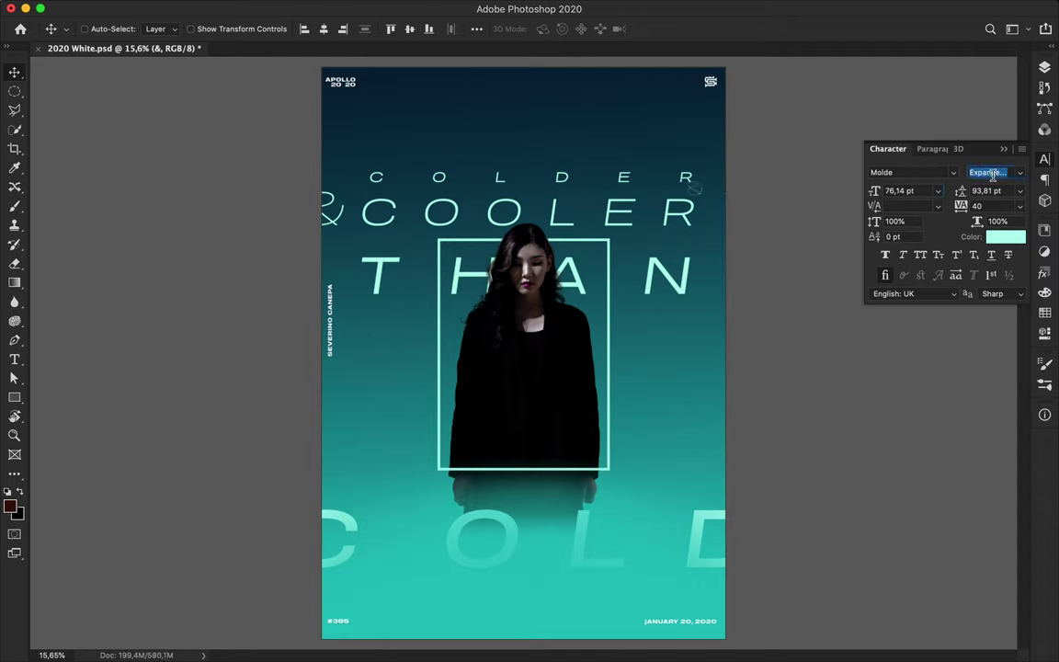
pyautogui.moveTo(694, 187); pyautogui.dragTo(731, 184)
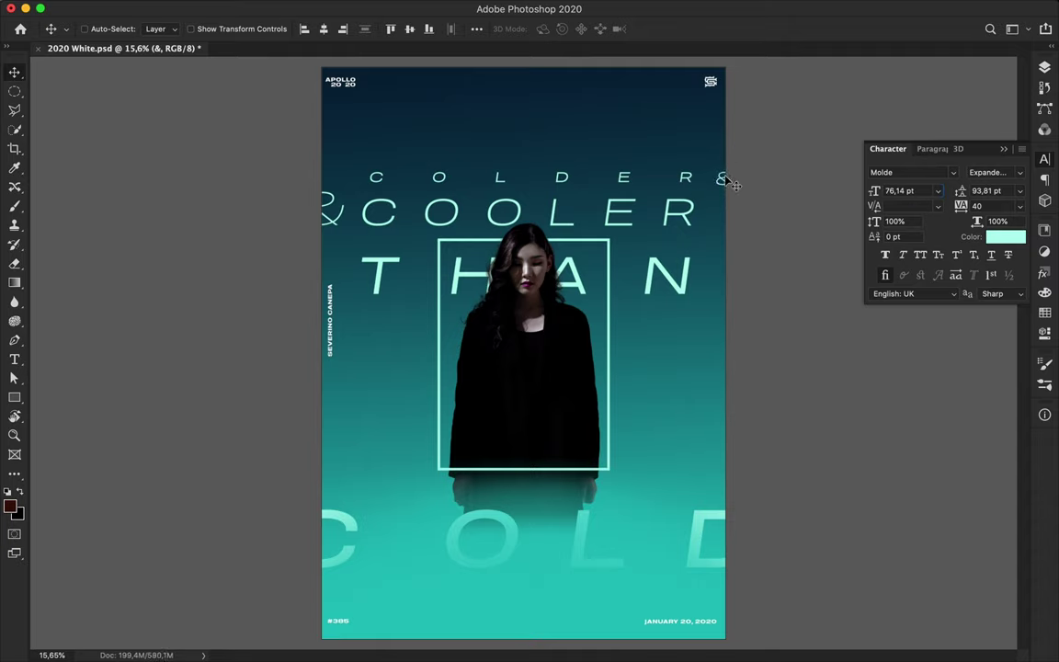
# Place the ampersand centred below COLDER
pyautogui.press('Delete')
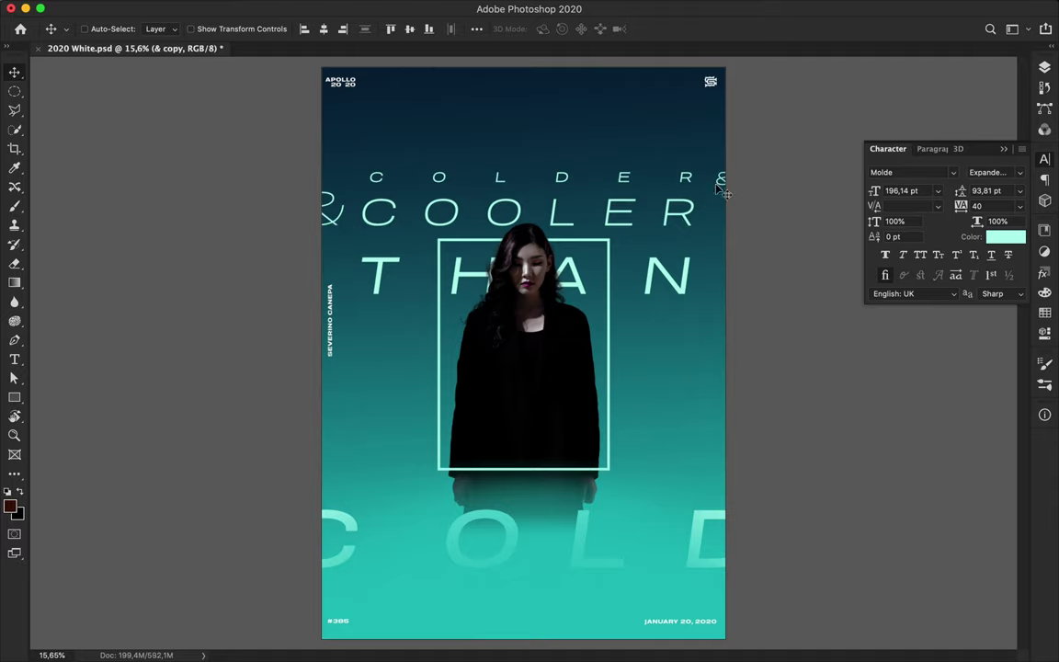
pyautogui.moveTo(722, 190); pyautogui.dragTo(355, 208)
pyautogui.moveTo(504, 190); pyautogui.dragTo(504, 175)
pyautogui.moveTo(721, 183); pyautogui.dragTo(531, 190)
# Align COLDER, & and COOLER on their horizontal centres and tweak THAN's tracking
pyautogui.click(506, 163)
pyautogui.keyDown('shift'); pyautogui.click(498, 210); pyautogui.keyUp('shift')
pyautogui.click(325, 29)
pyautogui.click(384, 267)
pyautogui.moveTo(961, 206); pyautogui.dragTo(979, 208)
# Nudge COLDER and the ampersand, then move the COLD layer above Rectangle 2
pyautogui.keyDown('ctrl'); pyautogui.click(555, 165); pyautogui.keyUp('ctrl')
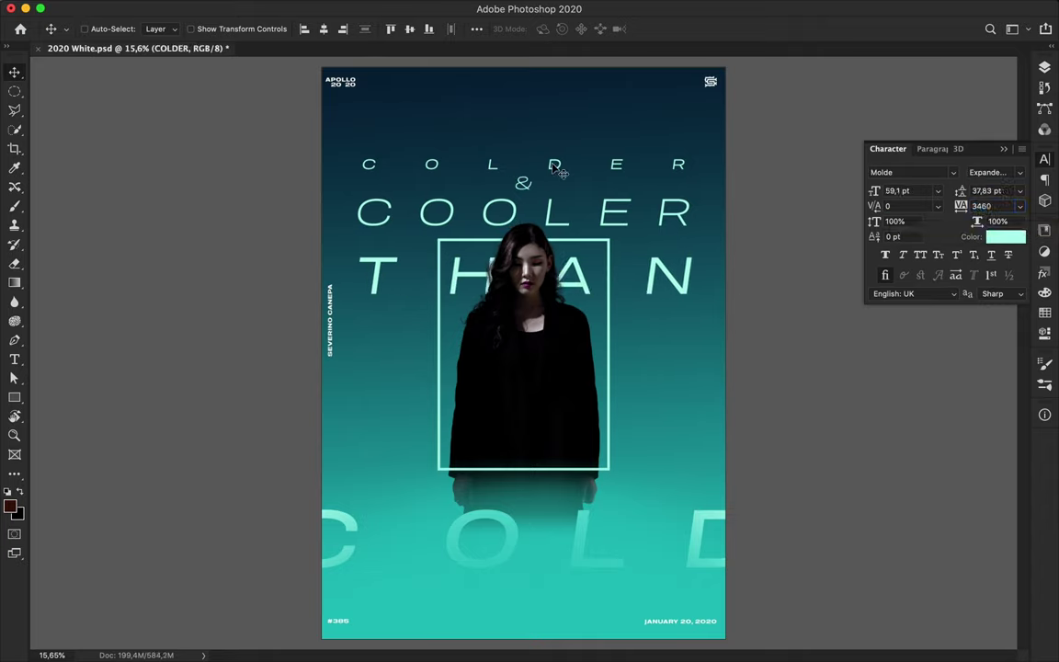
pyautogui.moveTo(555, 171)
pyautogui.mouseDown()
pyautogui.moveTo(554, 161)
pyautogui.moveTo(526, 181)
pyautogui.mouseUp()
pyautogui.keyDown('ctrl'); pyautogui.click(555, 162); pyautogui.keyUp('ctrl')
pyautogui.keyDown('ctrl'); pyautogui.click(526, 183); pyautogui.keyUp('ctrl')
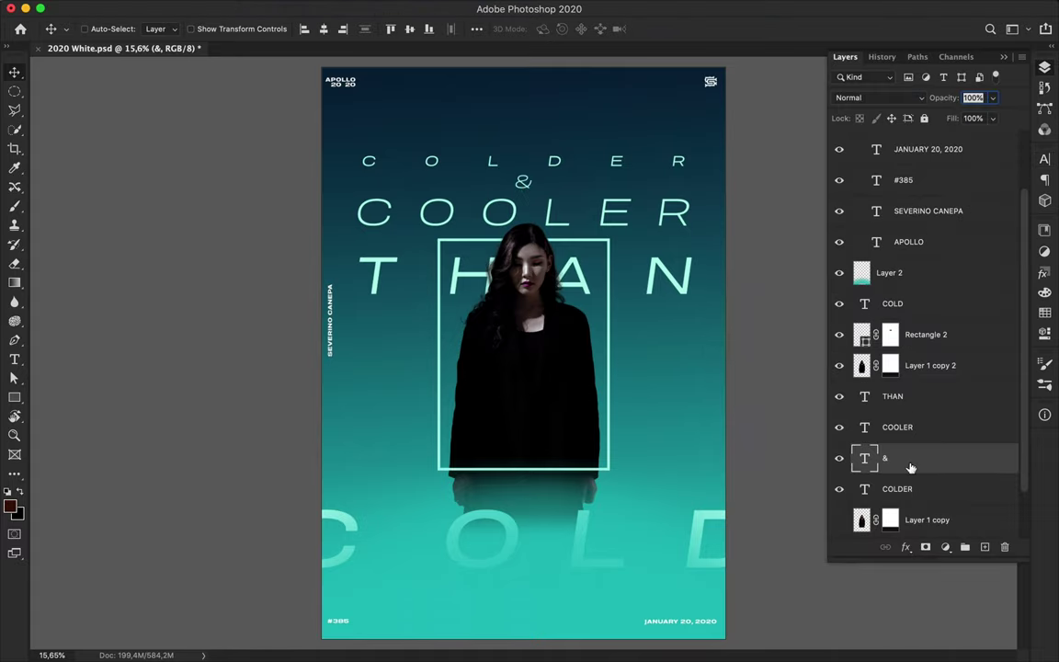
pyautogui.moveTo(886, 455); pyautogui.dragTo(932, 253)
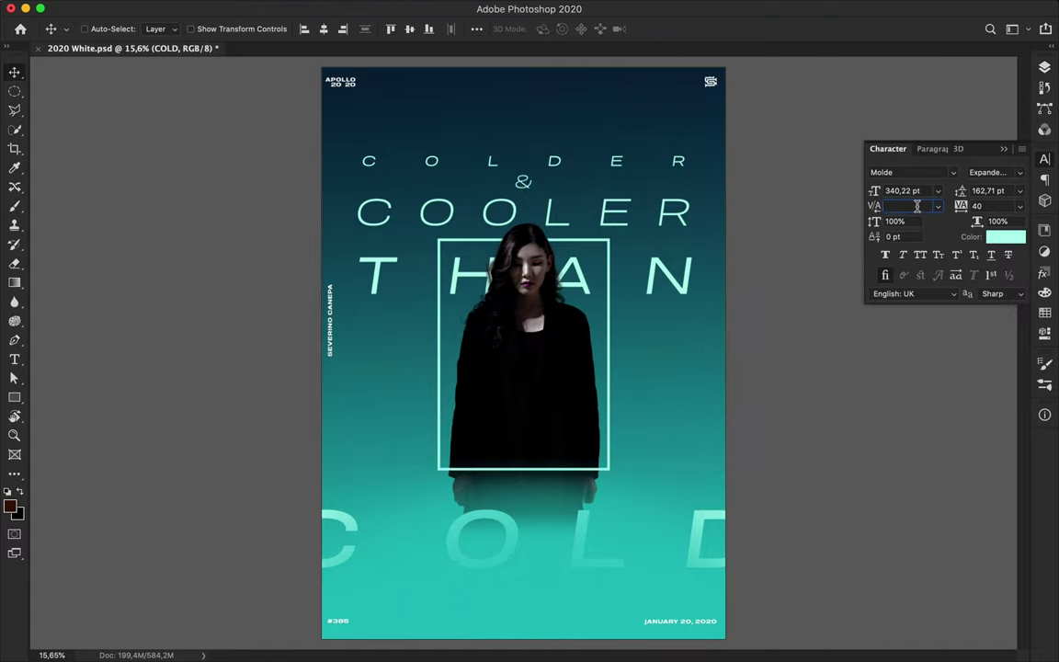
# Set COLD's tracking to 180 and re-centre it along the poster's bottom
pyautogui.write('0')
pyautogui.press('Return')
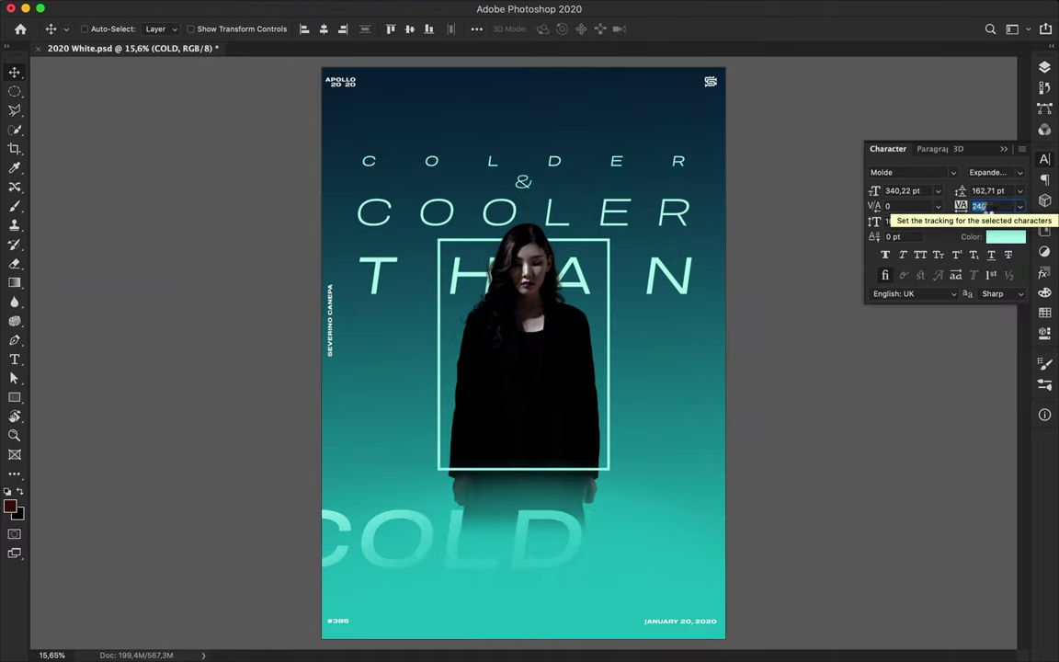
pyautogui.scroll(15, 990, 211)
pyautogui.scroll(15, 989, 212)
pyautogui.scroll(12, 990, 211)
pyautogui.scroll(10, 989, 211)
pyautogui.click(328, 29)
pyautogui.scroll(-20, 988, 208)
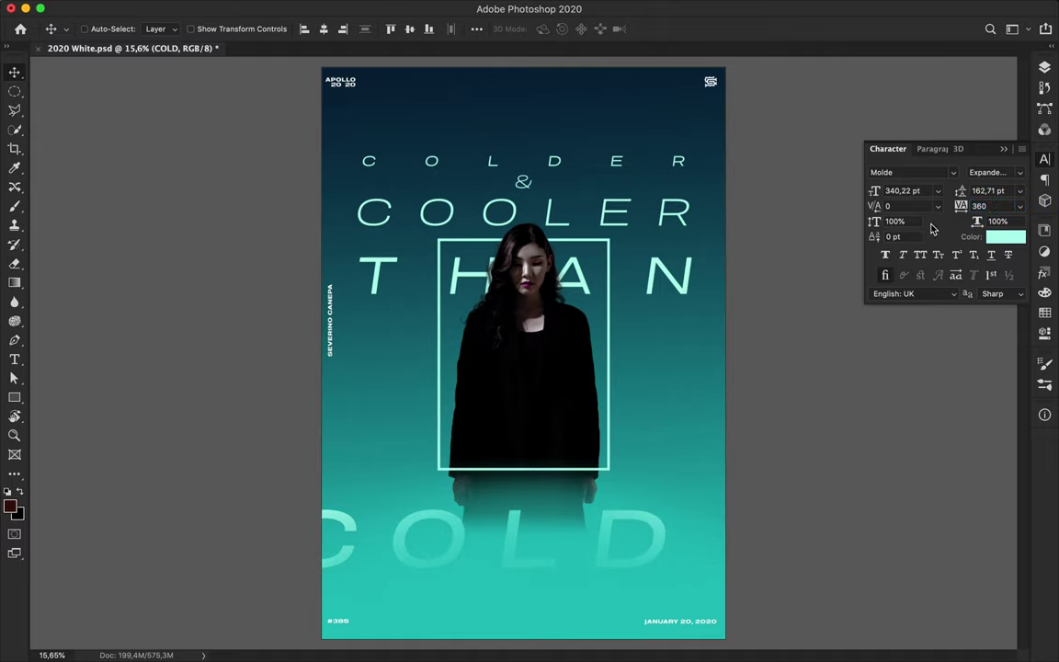
pyautogui.scroll(-6, 989, 208)
pyautogui.moveTo(508, 556); pyautogui.dragTo(534, 548)
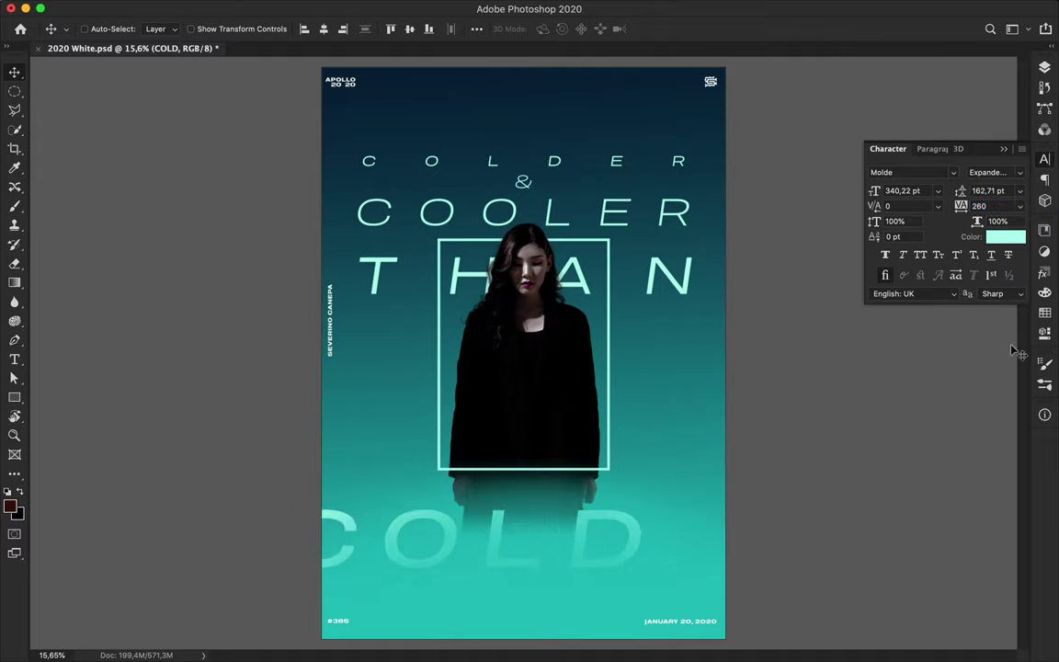
pyautogui.scroll(-6, 989, 208)
pyautogui.write('180')
pyautogui.click(324, 28)
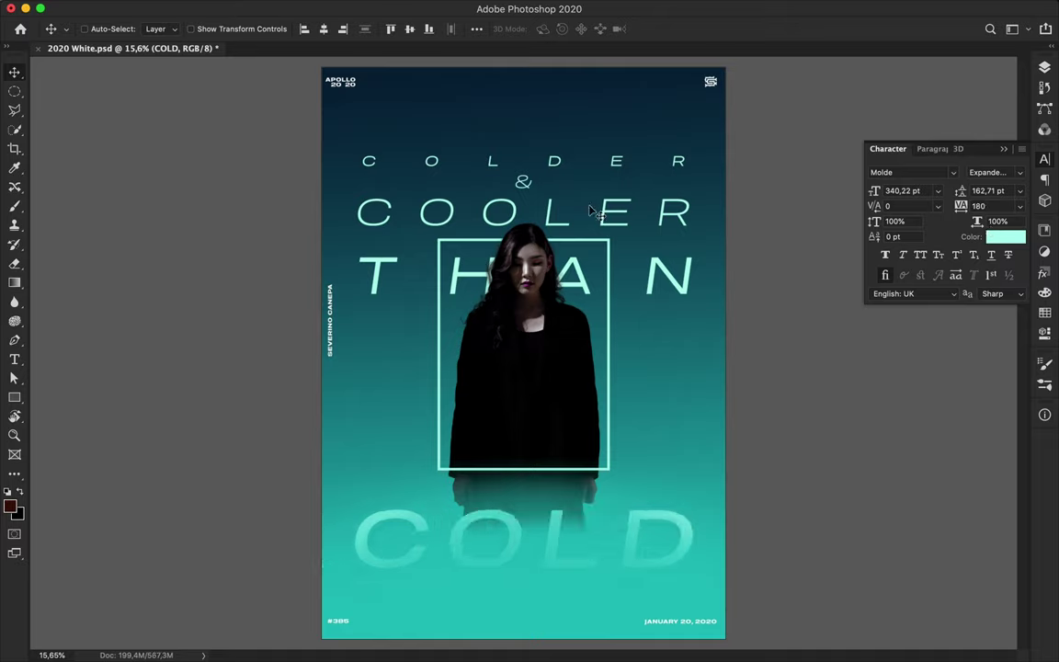
# Select the COLDER layer and step through the COOLER and ampersand layers
pyautogui.keyDown('ctrl'); pyautogui.click(620, 167); pyautogui.keyUp('ctrl')
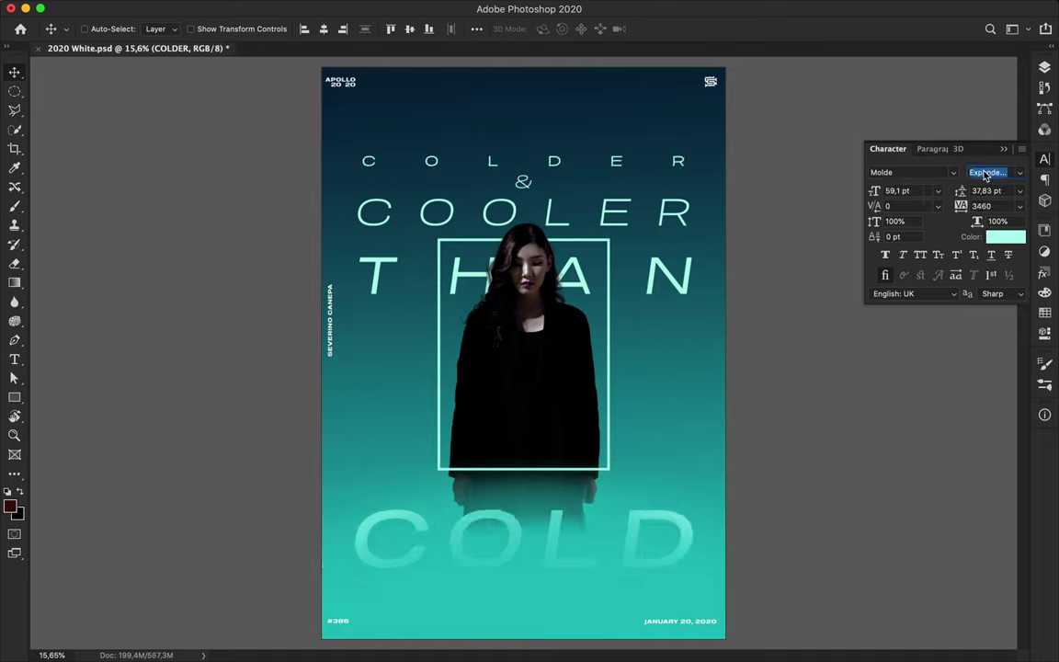
pyautogui.hotkey('alt', '[')
pyautogui.hotkey('alt', ']')
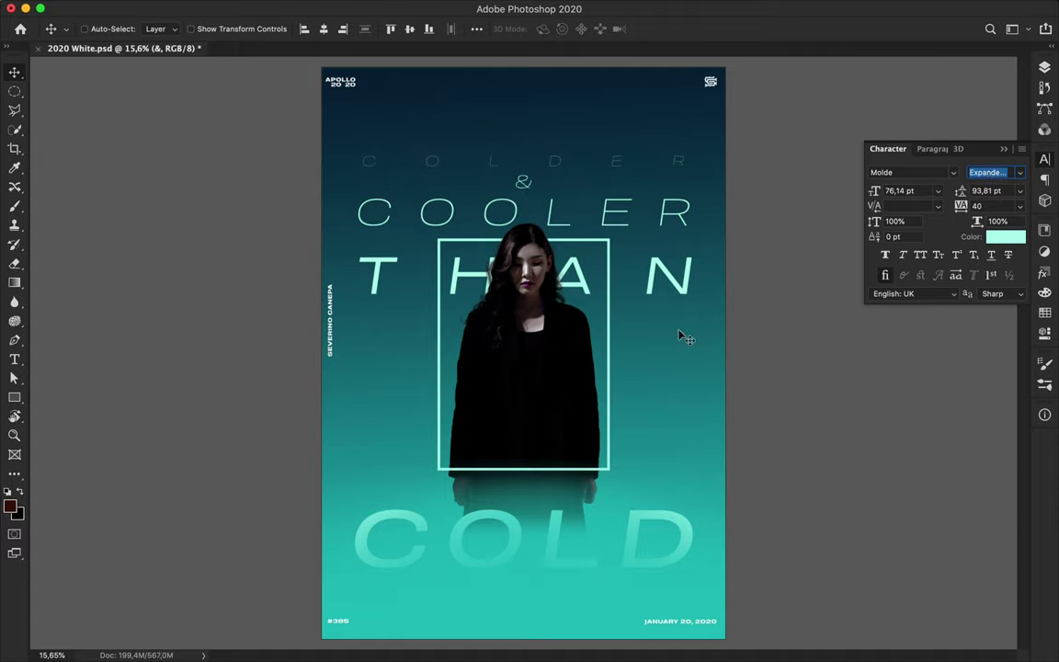
# Duplicate the teal gradient, squeeze it to the frame's width, and place it below the rectangle
pyautogui.moveTo(554, 601); pyautogui.dragTo(676, 438)
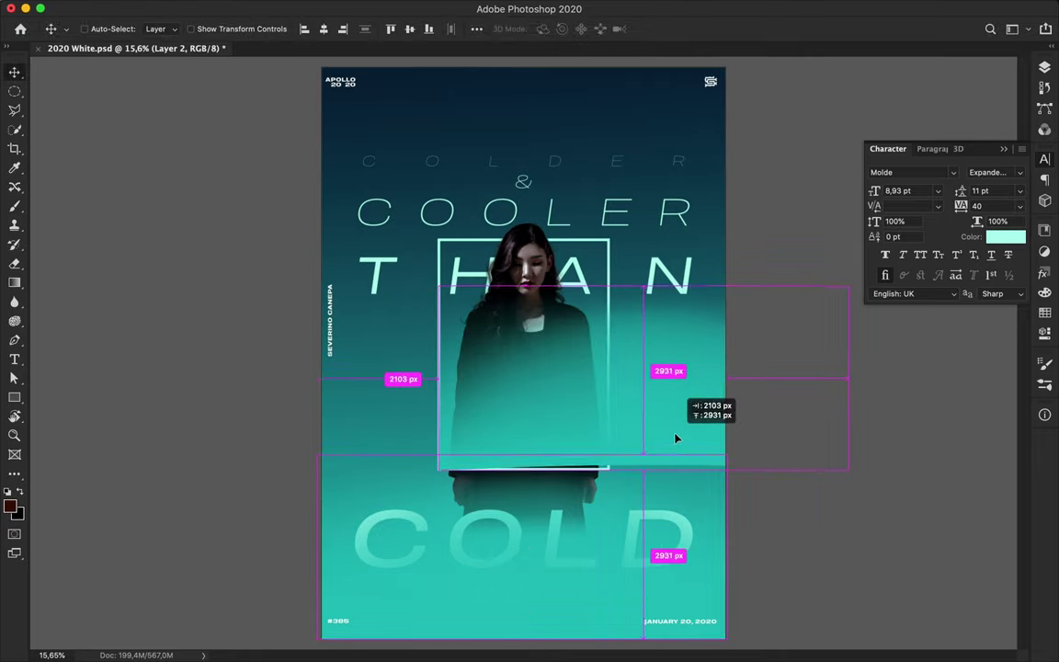
pyautogui.hotkey('ctrl', 't')
pyautogui.moveTo(848, 378); pyautogui.dragTo(608, 378)
pyautogui.click(1045, 69)
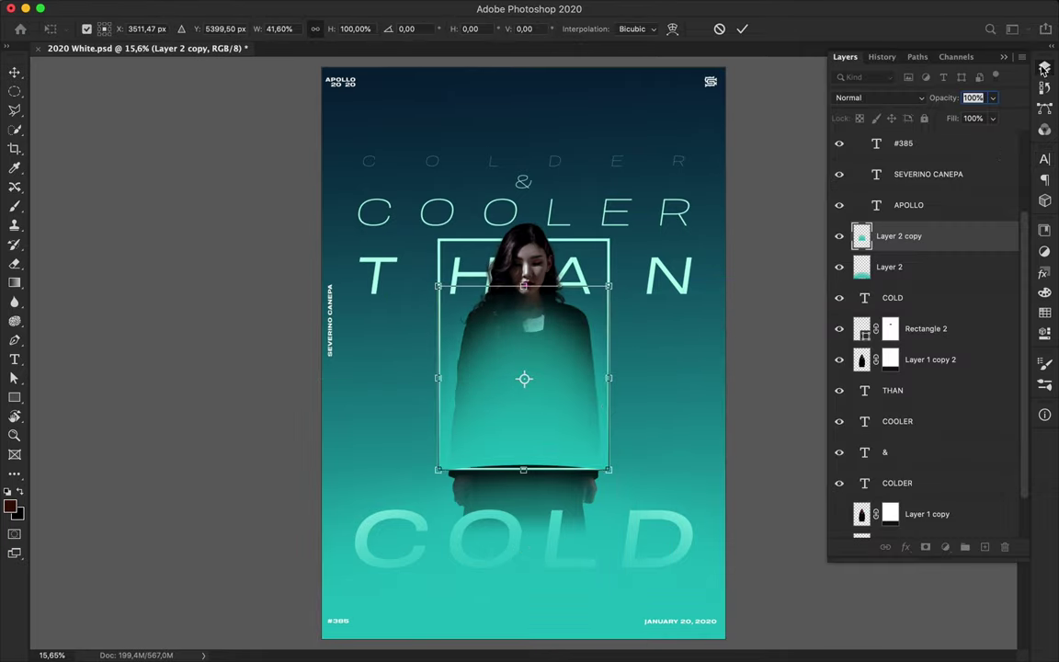
pyautogui.moveTo(899, 236); pyautogui.dragTo(953, 371)
# Apply an initial warp to the gradient copy
pyautogui.hotkey('ctrl', ']')
pyautogui.scroll(2, 603, 378)
pyautogui.rightClick(533, 427)
pyautogui.click(556, 480)
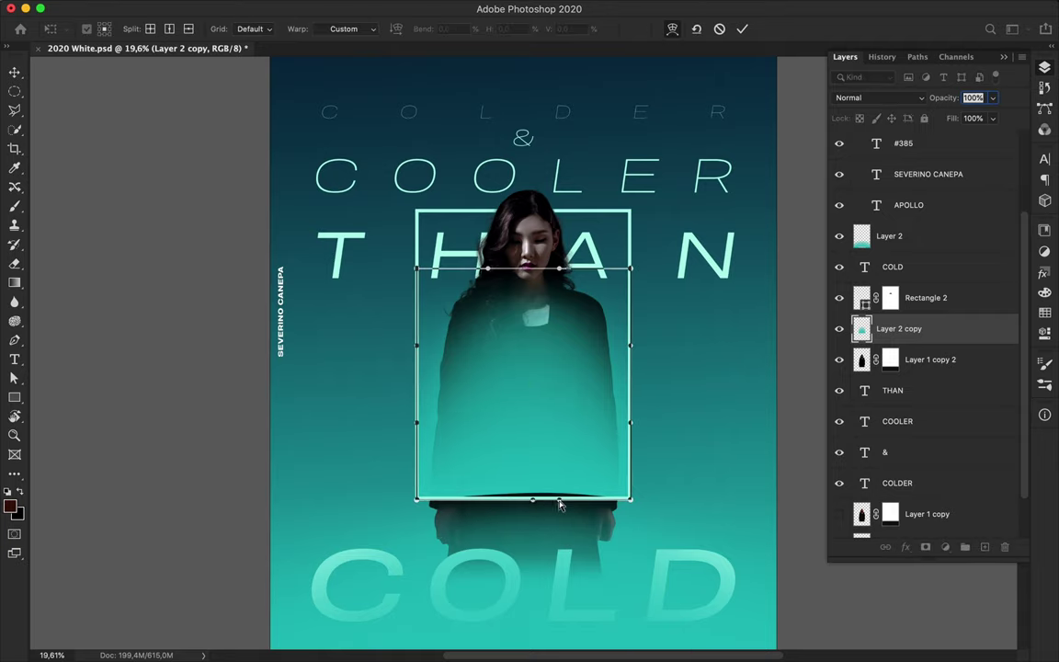
pyautogui.press('Return')
pyautogui.press('a')
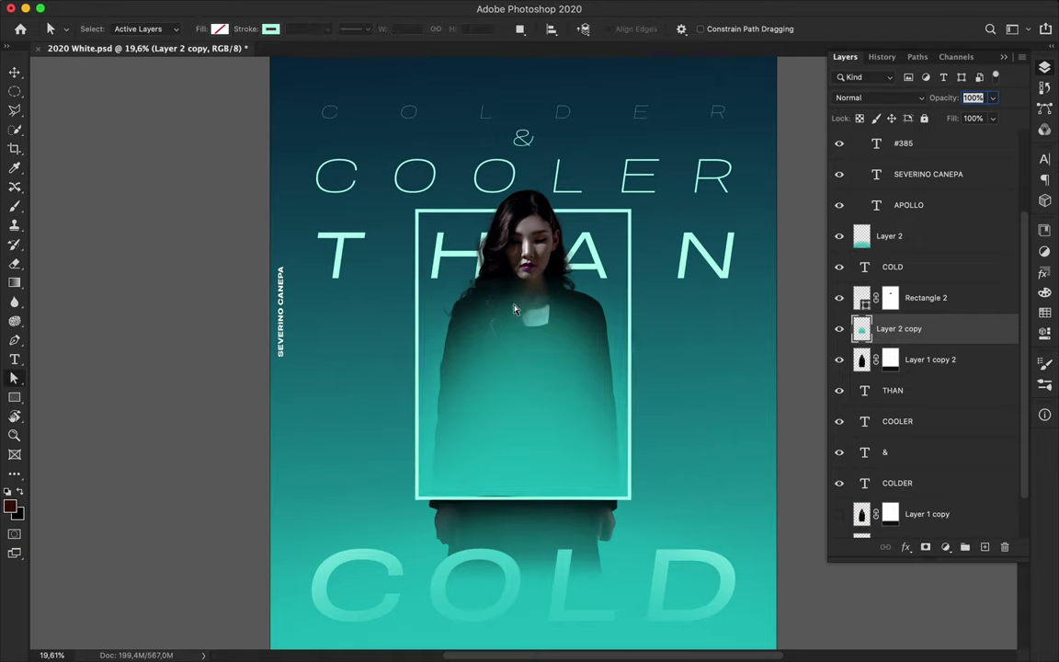
pyautogui.scroll(3, 515, 311)
# Warp the gradient copy again and pull its top edge down to reveal the jacket
pyautogui.hotkey('ctrl', 't')
pyautogui.rightClick(517, 379)
pyautogui.click(539, 484)
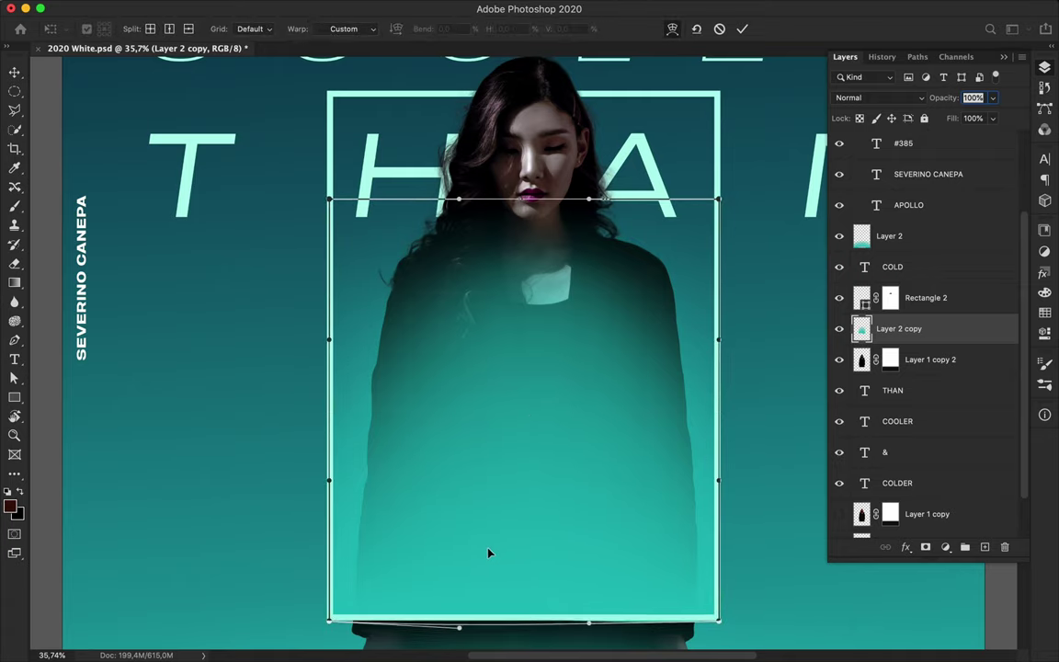
pyautogui.press('Return')
pyautogui.hotkey('ctrl', 't')
pyautogui.moveTo(525, 212); pyautogui.dragTo(525, 449)
pyautogui.press('Return')
# Warp the gradient copy so its fade curves upward at both sides
pyautogui.hotkey('ctrl', 't')
pyautogui.rightClick(349, 380)
pyautogui.click(367, 485)
pyautogui.moveTo(328, 450); pyautogui.dragTo(333, 268)
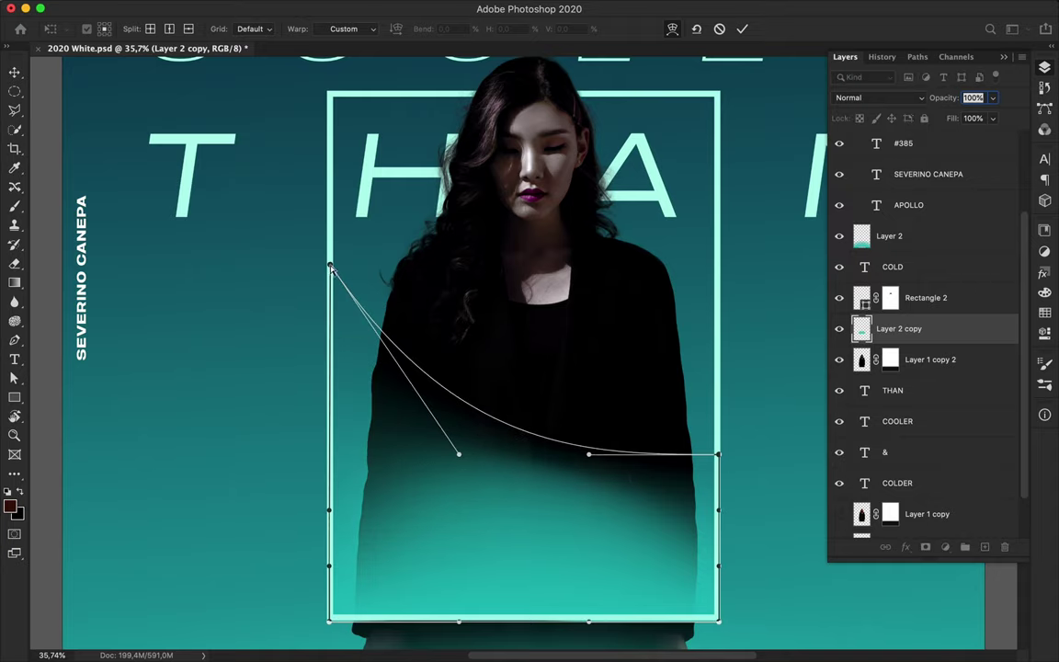
pyautogui.moveTo(718, 453); pyautogui.dragTo(717, 276)
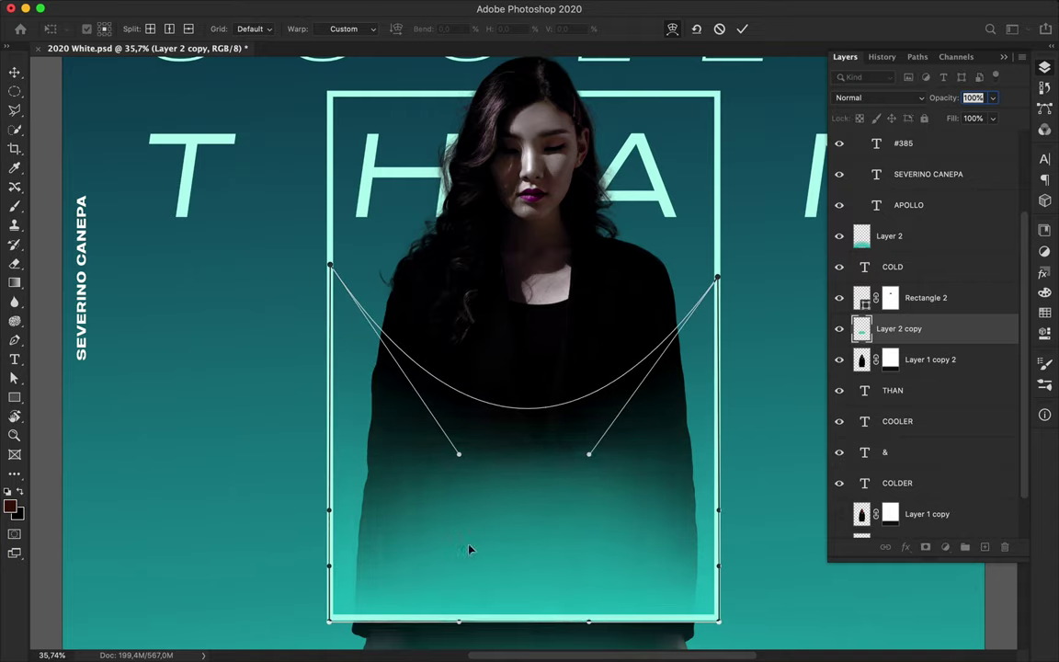
pyautogui.moveTo(330, 510); pyautogui.dragTo(331, 340)
pyautogui.moveTo(719, 510); pyautogui.dragTo(716, 344)
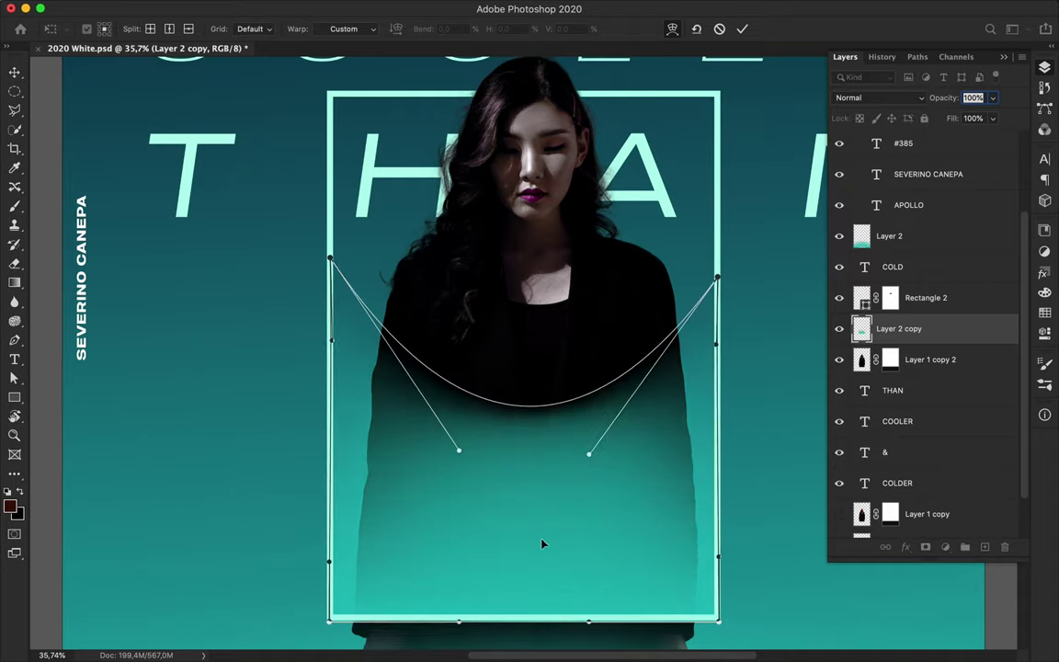
pyautogui.moveTo(541, 545); pyautogui.dragTo(527, 523)
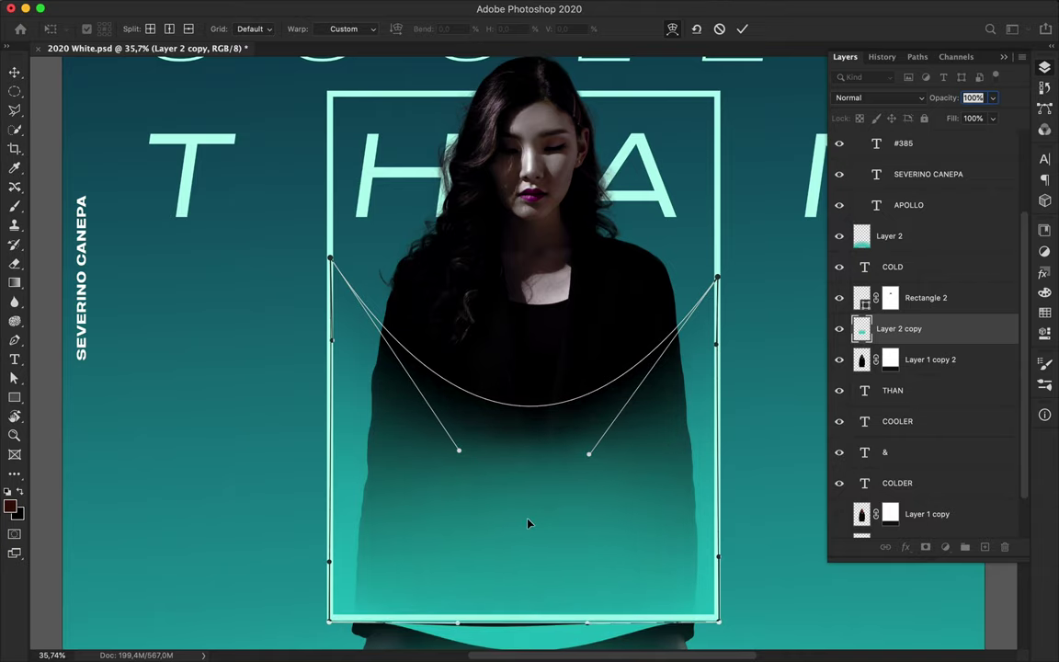
pyautogui.press('Return')
pyautogui.scroll(-2, 568, 532)
# Mask Layer 2 copy using the Rectangle 2 frame selection, painting out the teal band below the frame
pyautogui.press('b')
pyautogui.press('v')
pyautogui.keyDown('ctrl'); pyautogui.click(862, 298); pyautogui.keyUp('ctrl')
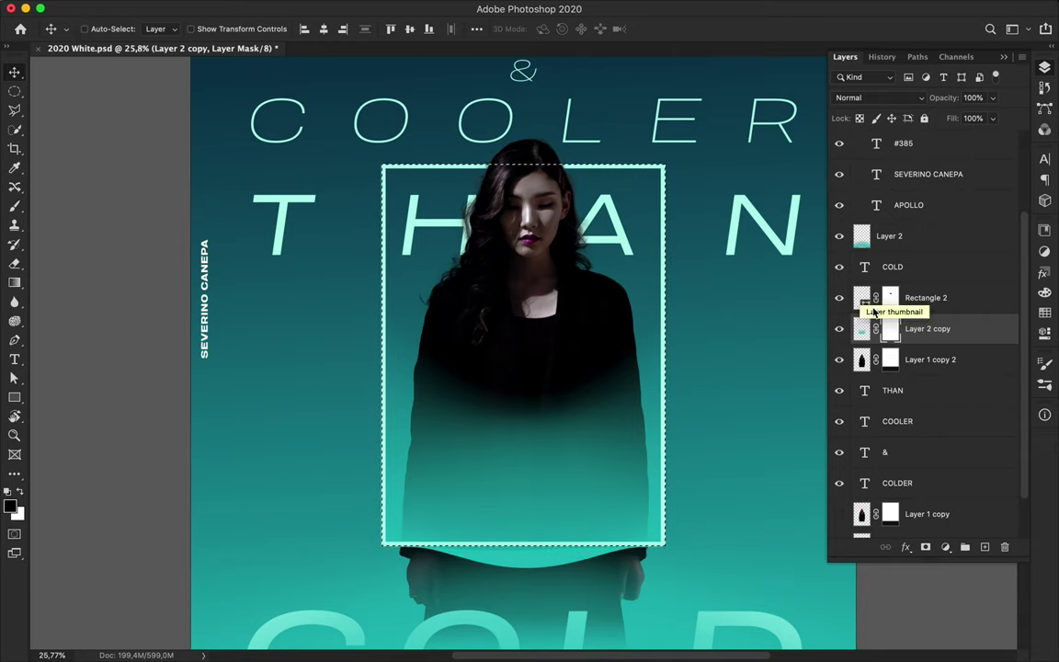
pyautogui.press('b')
pyautogui.moveTo(599, 545); pyautogui.dragTo(415, 545)
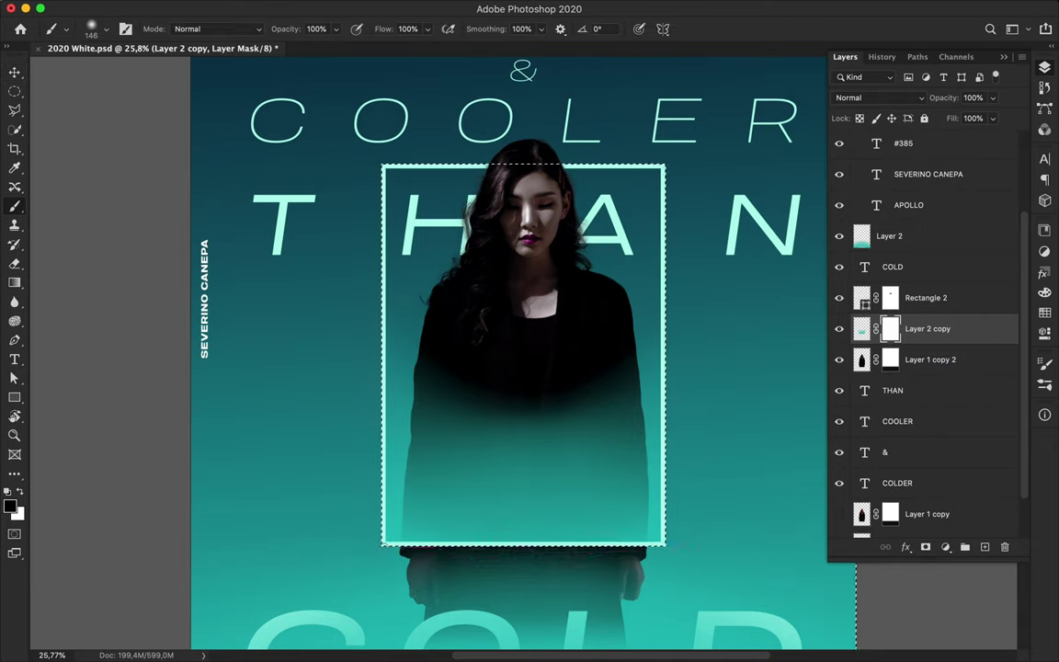
pyautogui.press('m')
pyautogui.click(488, 568)
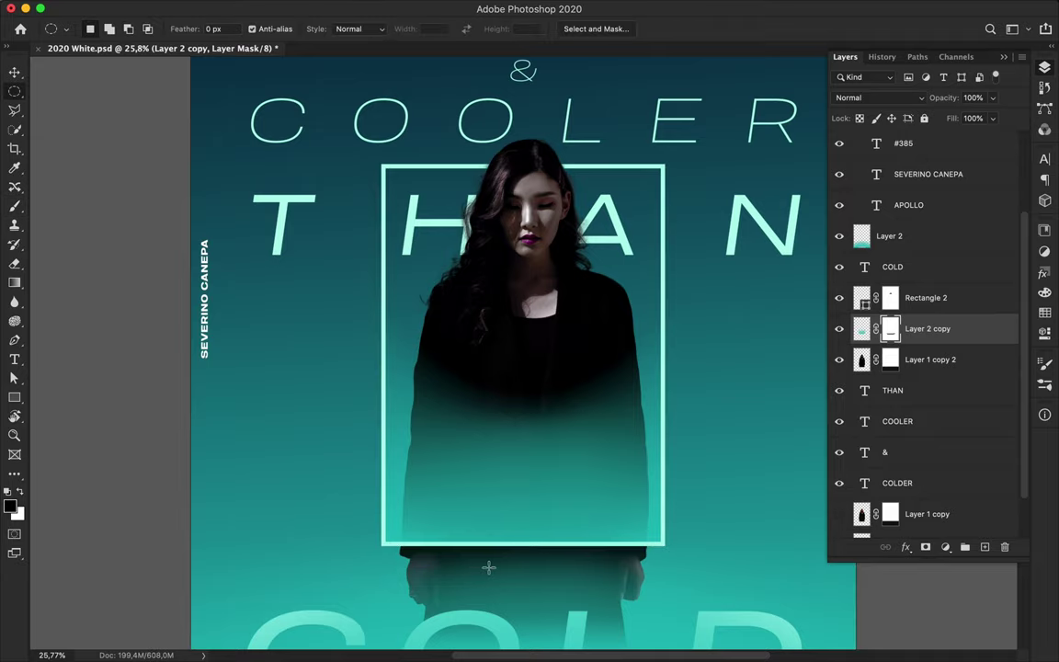
pyautogui.press('v')
pyautogui.hotkey('ctrl', '0')
# Set Layer 2 copy's blend mode to Lighter Color
pyautogui.click(993, 118)
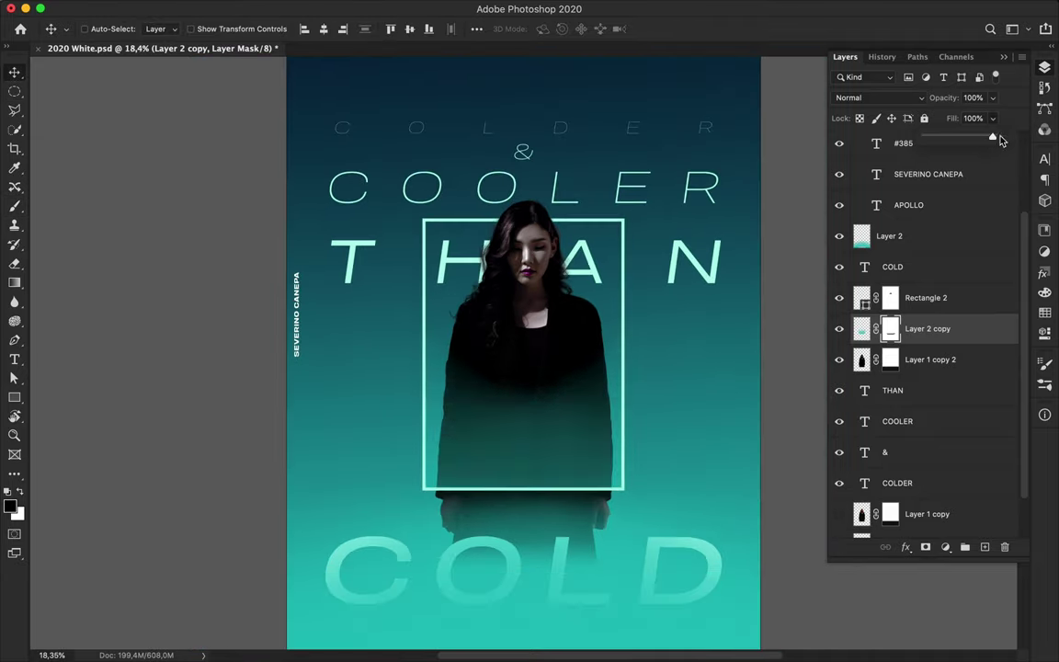
pyautogui.click(878, 97)
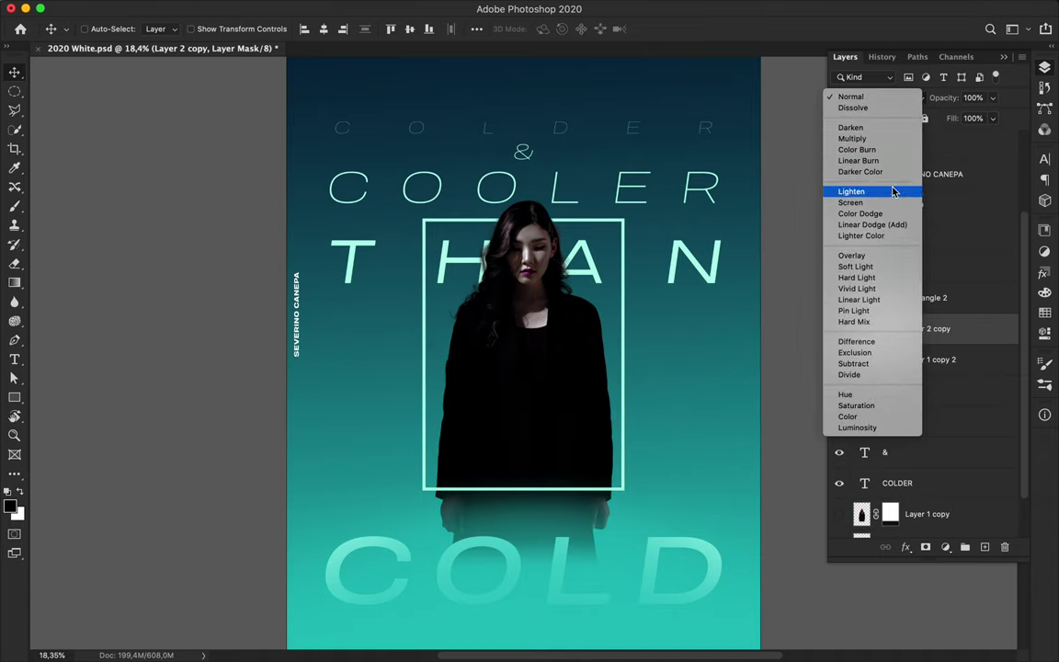
pyautogui.click(880, 236)
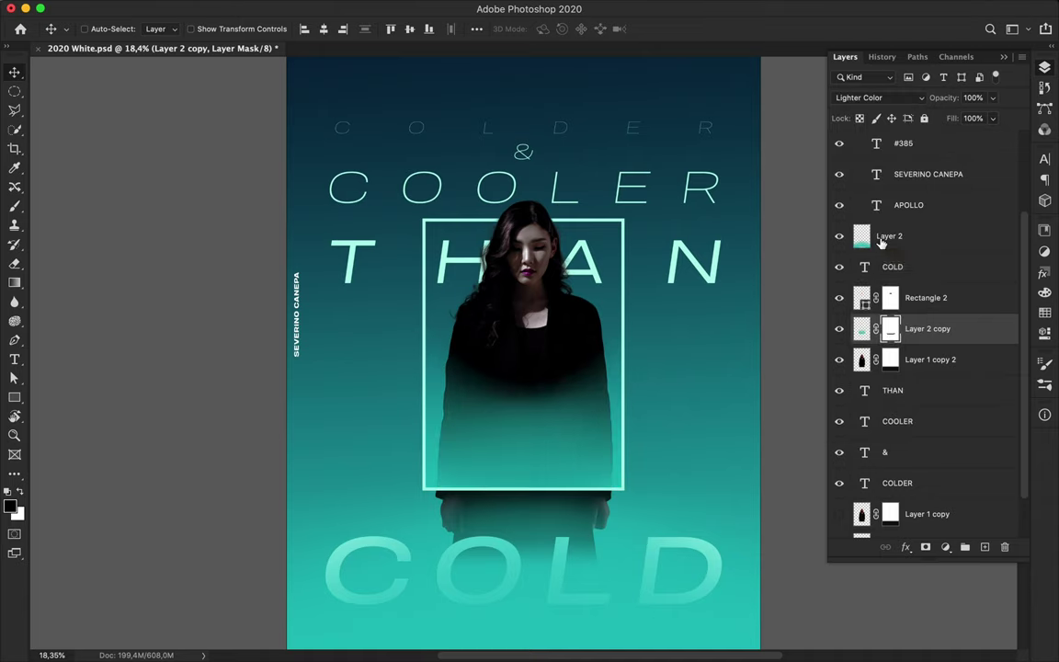
pyautogui.click(625, 313)
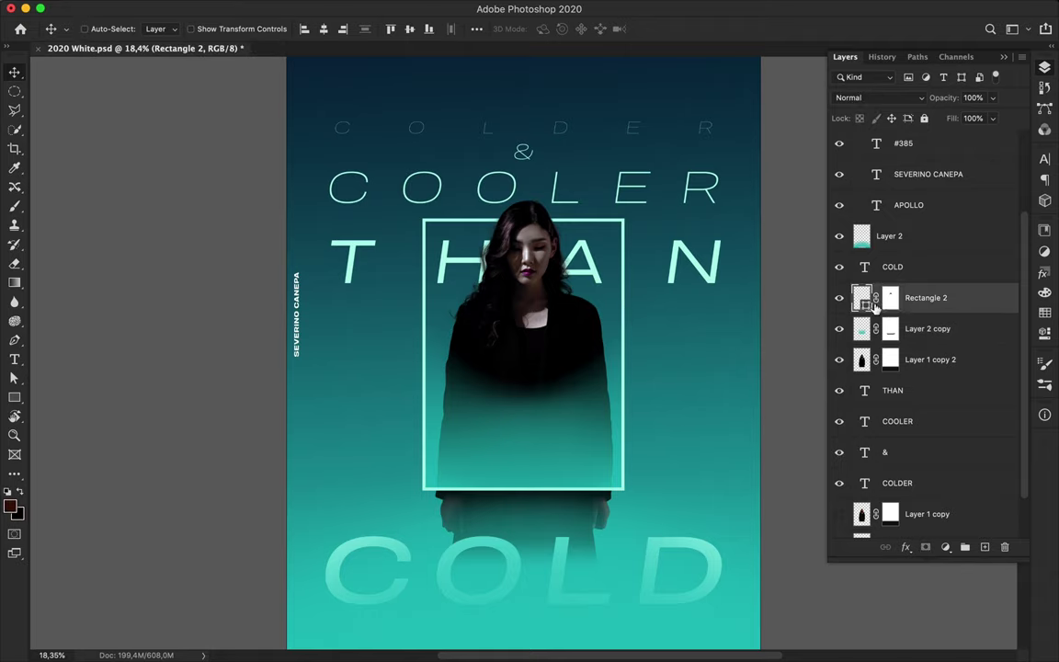
# Move COLD up about 12 px, THAN up about 7 px, and the ampersand slightly down
pyautogui.scroll(-3, 620, 306)
pyautogui.scroll(4, 623, 306)
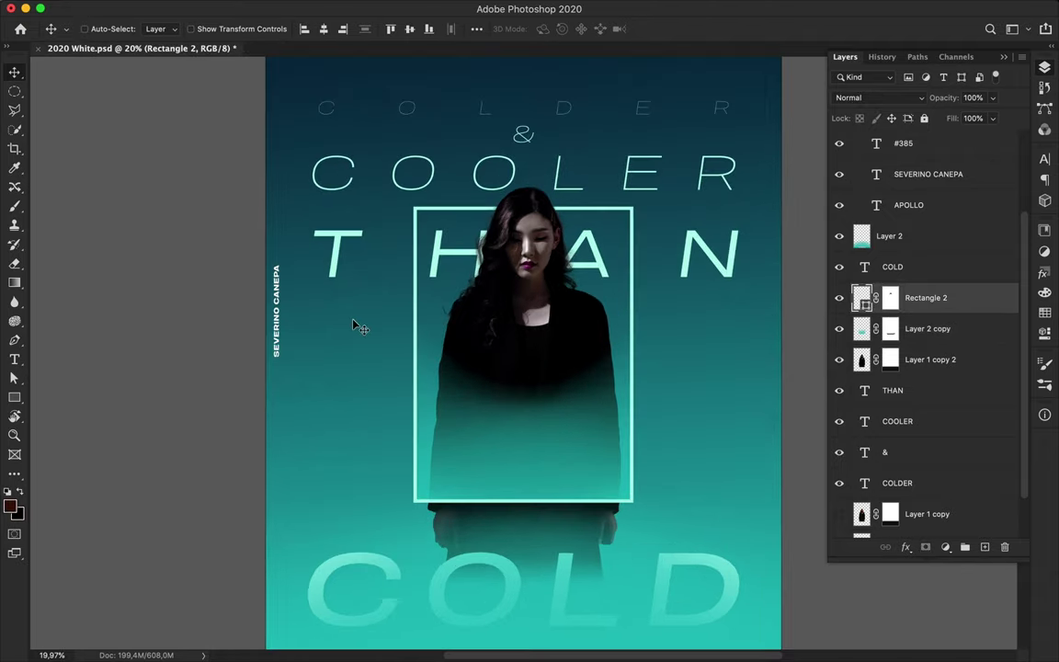
pyautogui.scroll(-3, 321, 381)
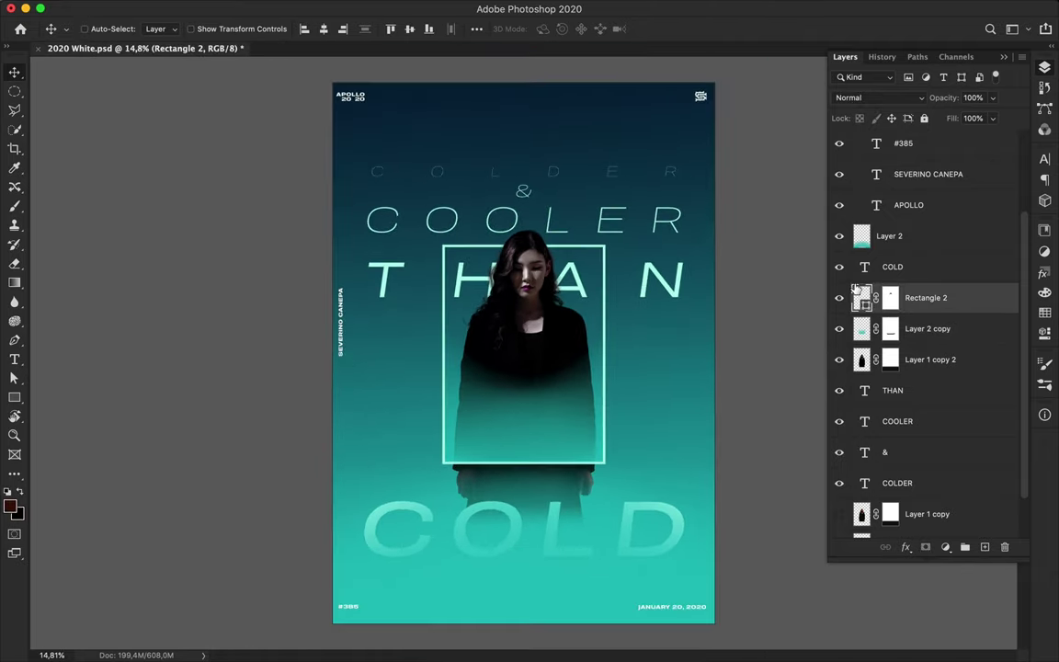
pyautogui.click(610, 530)
pyautogui.moveTo(611, 531); pyautogui.dragTo(610, 521)
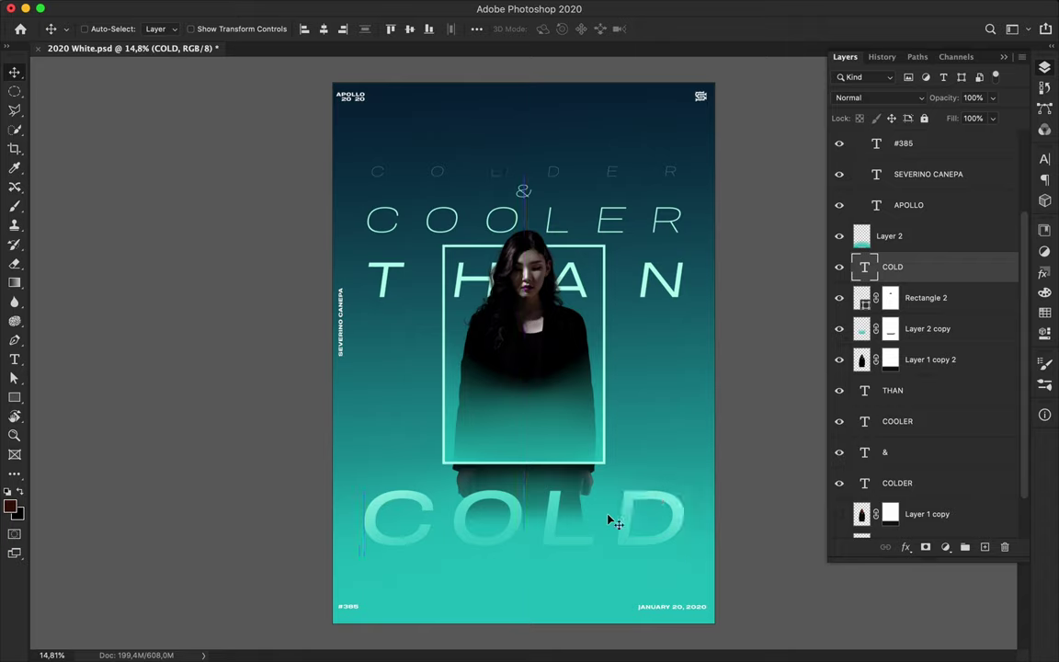
pyautogui.moveTo(673, 294); pyautogui.dragTo(672, 288)
pyautogui.moveTo(523, 191)
pyautogui.mouseDown()
pyautogui.moveTo(527, 201)
pyautogui.moveTo(554, 186)
pyautogui.mouseUp()
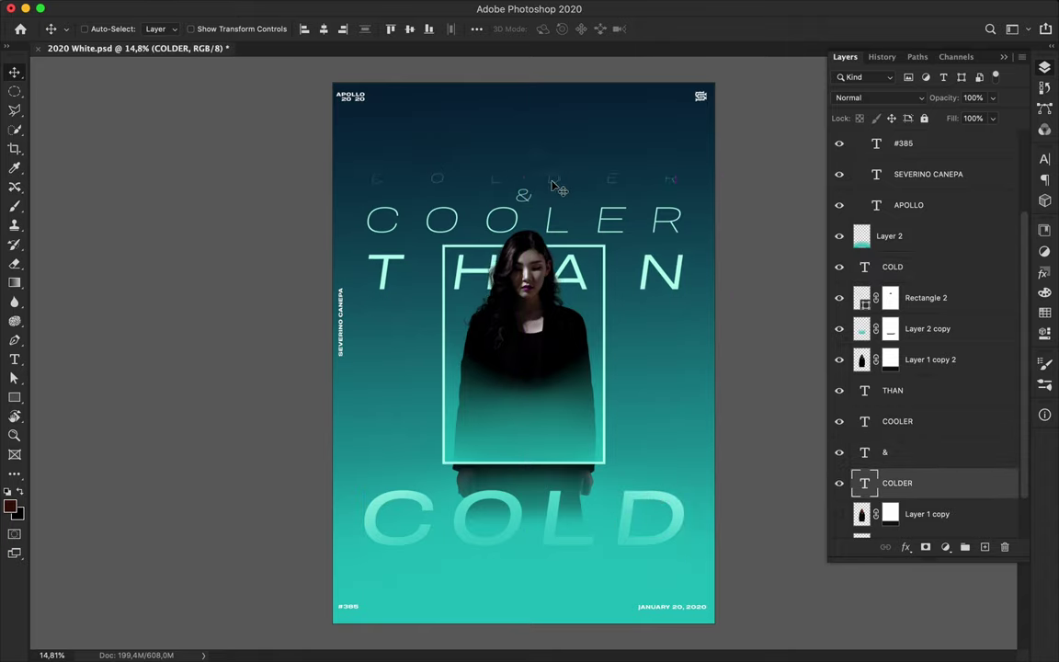